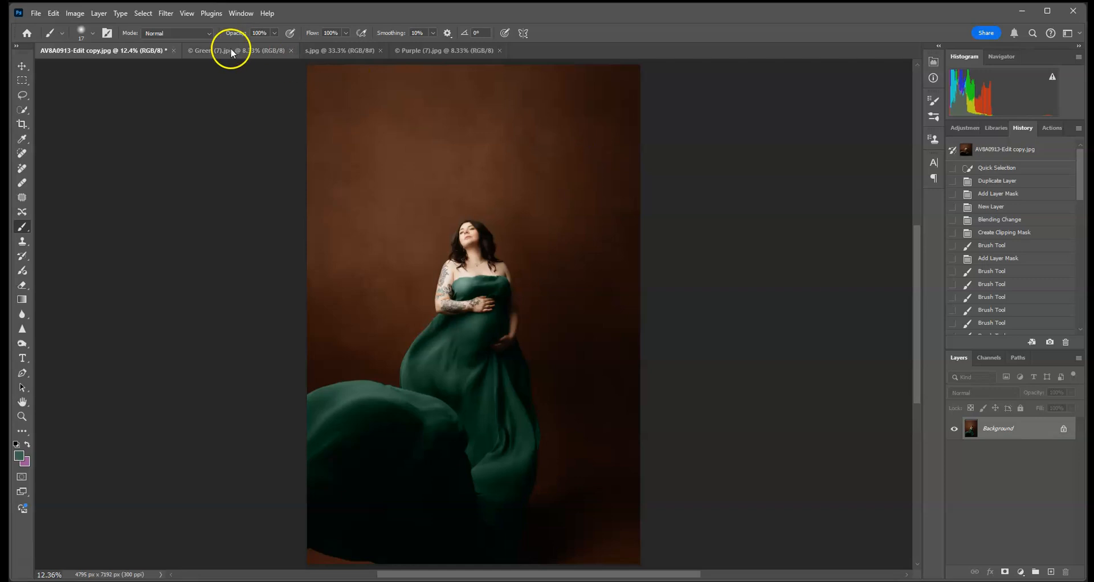
Look through the purple bow backdrop, the lilac-skirt reference photo and the green bow backdrop, returning to the maternity portrait
click(444, 51)
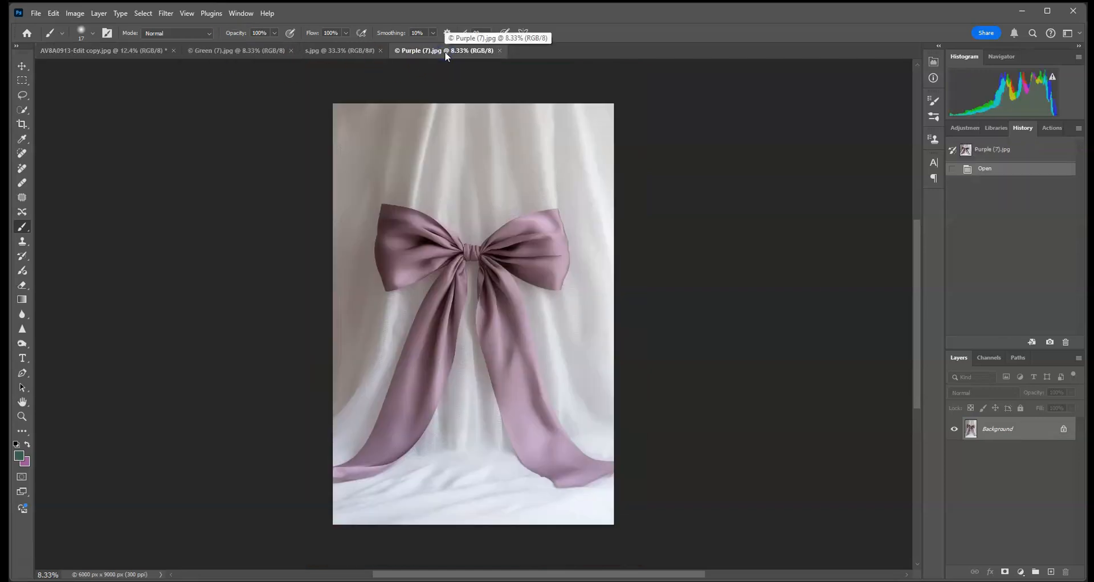
click(330, 53)
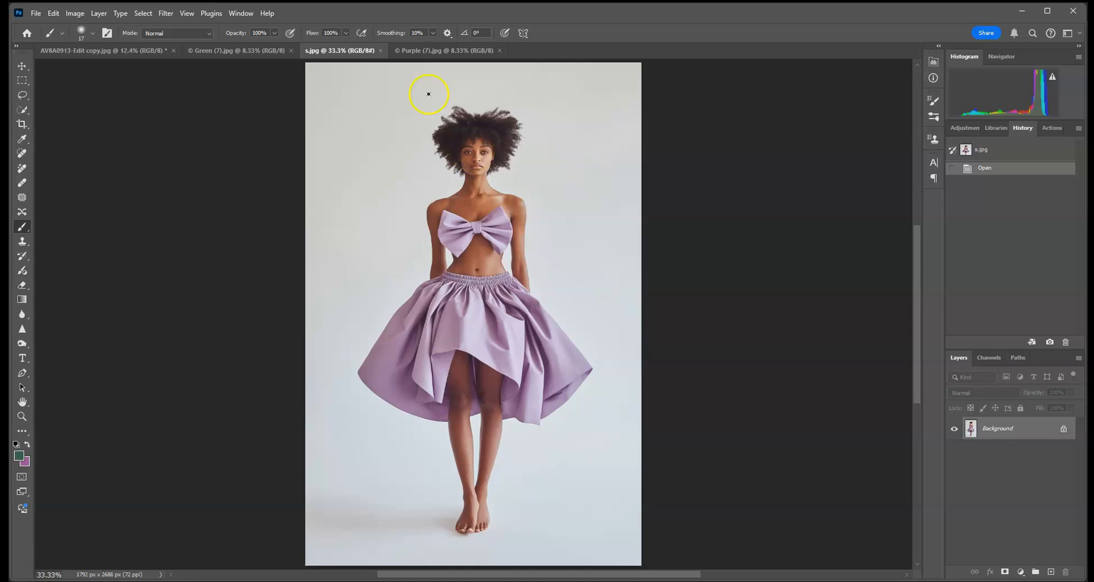
click(208, 52)
click(122, 50)
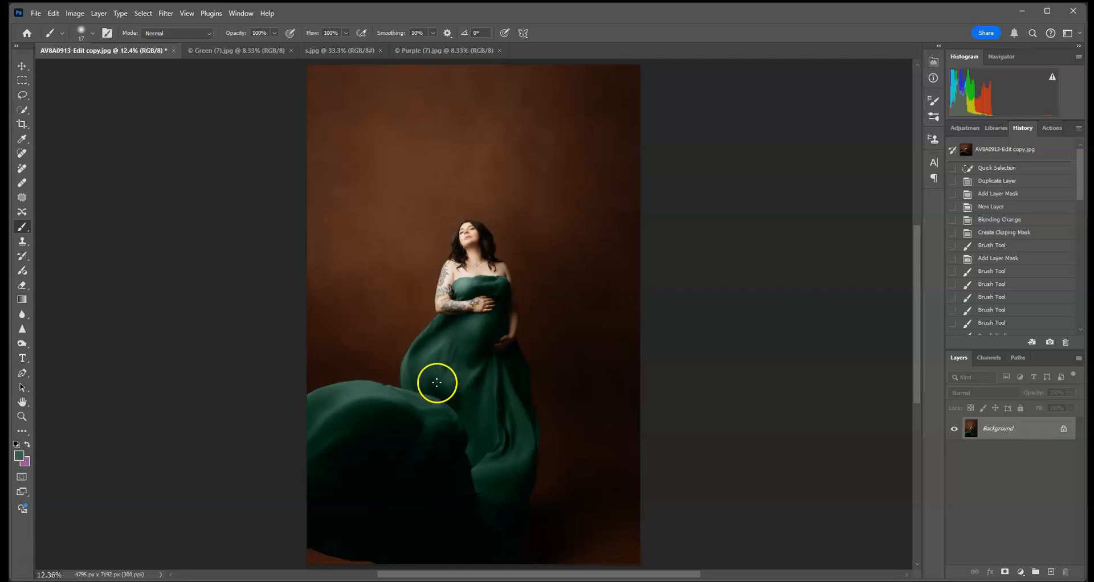
click(210, 51)
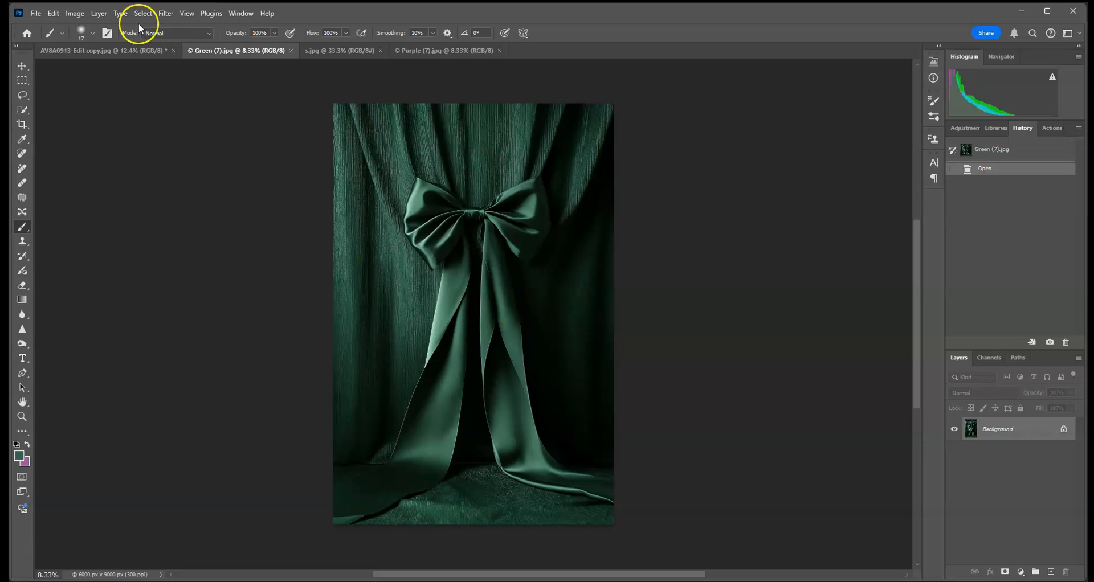
click(117, 51)
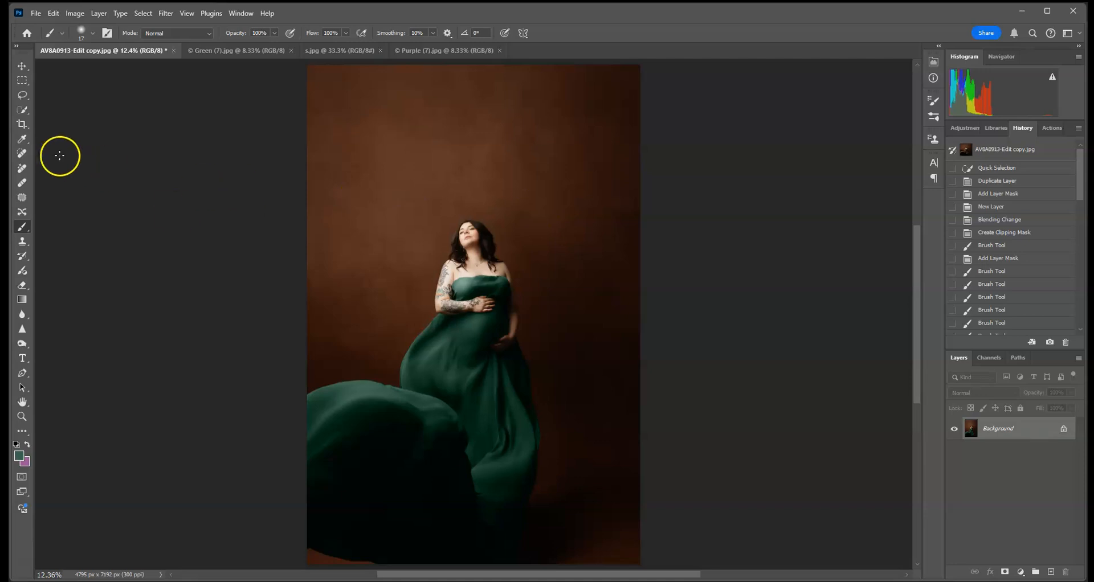
Select the woman and her gown with Select Subject, and add the missed edge of her hair using Quick Selection
click(21, 111)
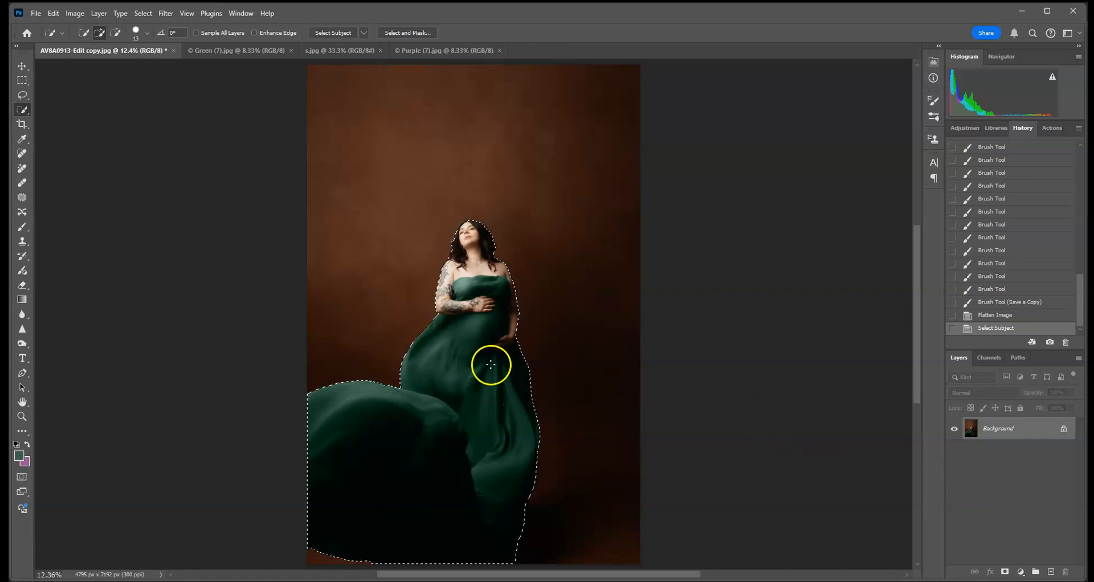
key(ctrl+plus)
key(ctrl+plus)
key(ctrl+plus)
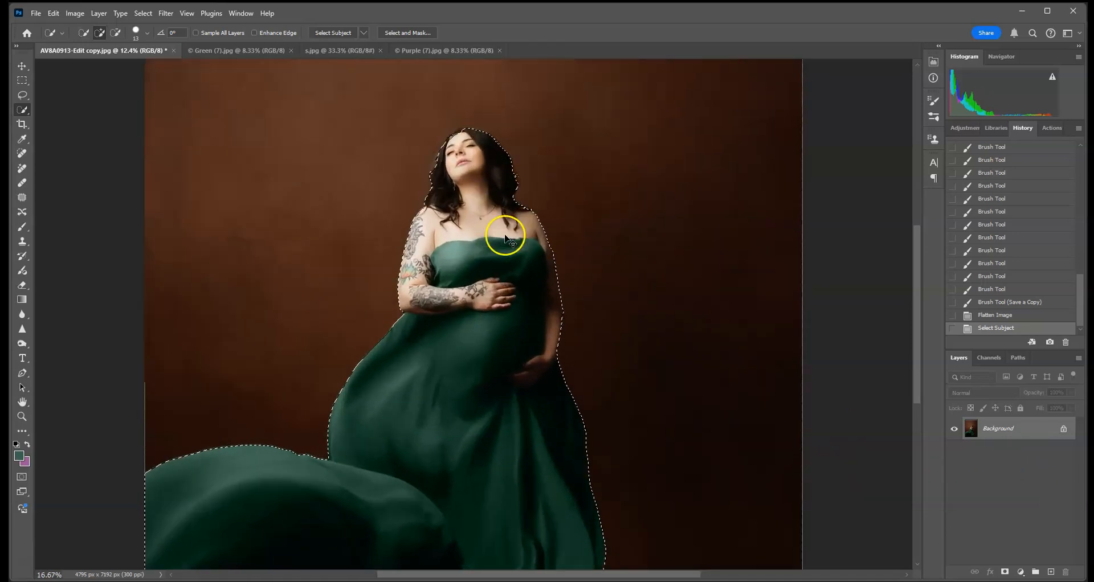
key(ctrl+plus)
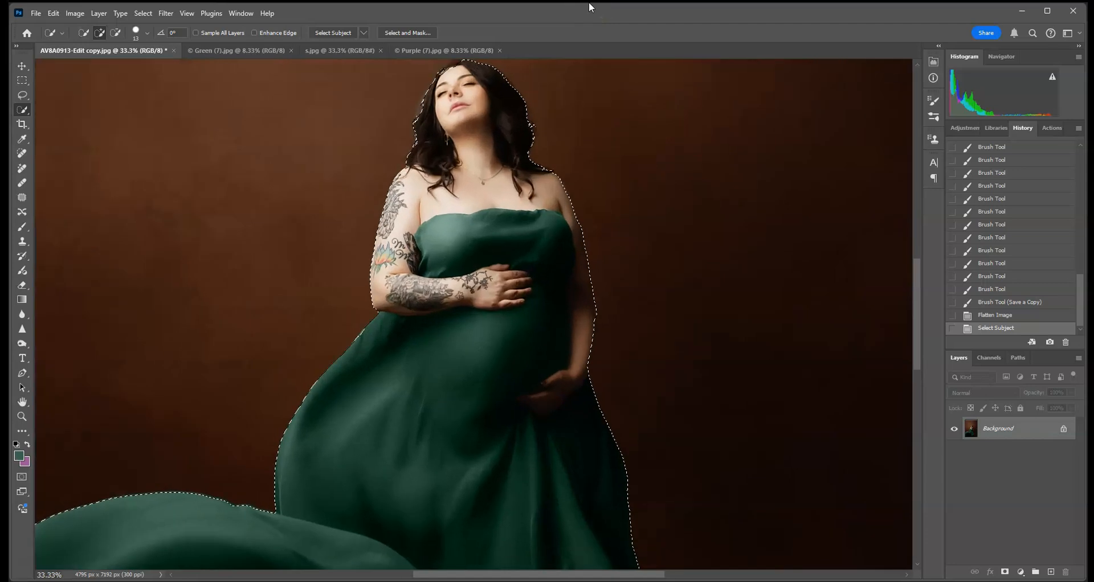
drag(535, 214, 500, 329)
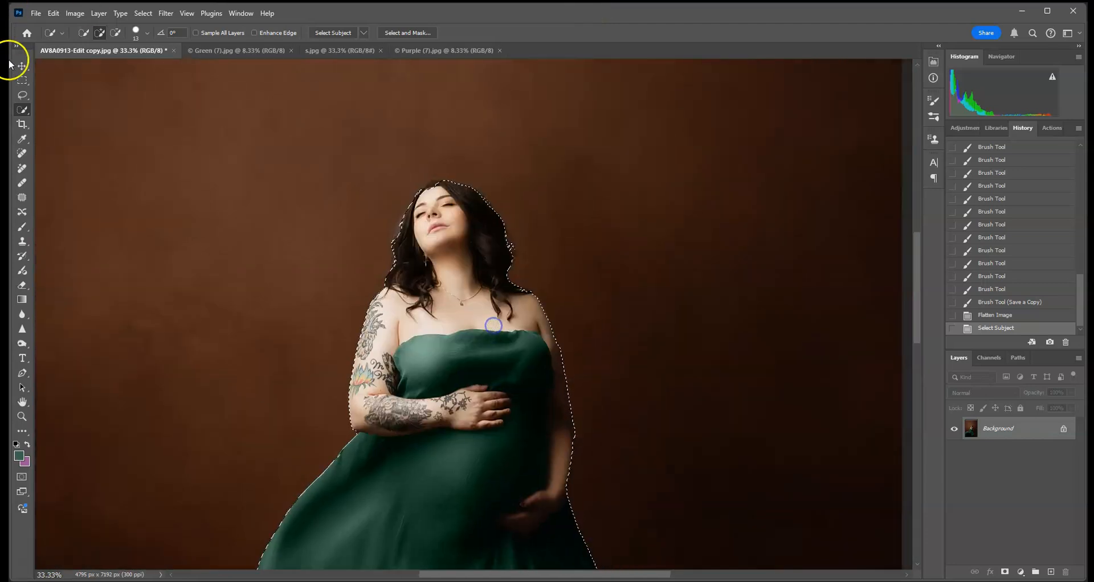
click(100, 32)
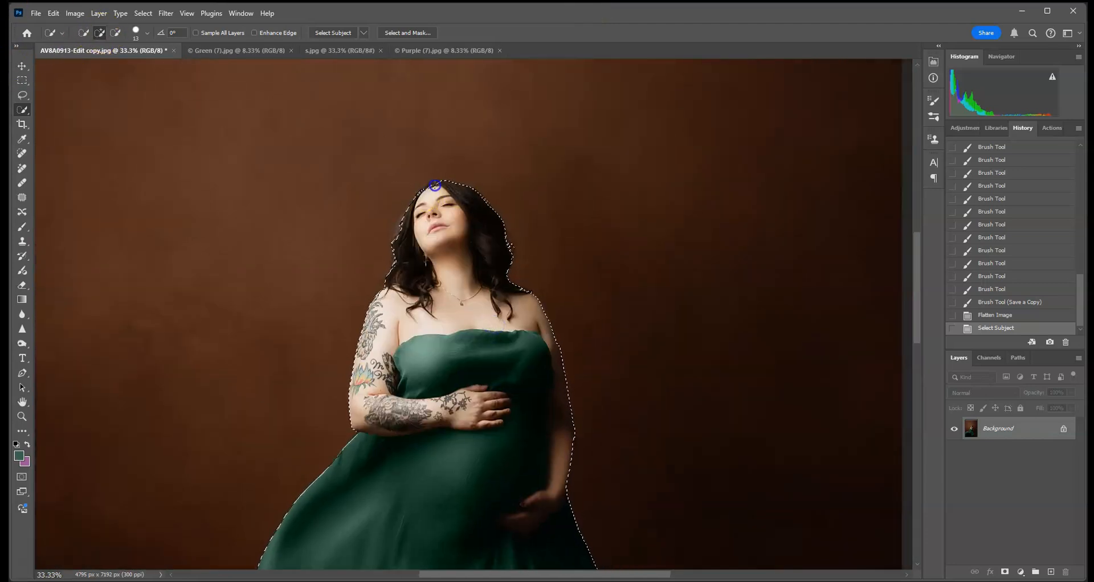
drag(402, 228, 403, 253)
Check the selection edge along the gown, duplicate the Background layer and mask the copy to the selected woman
drag(617, 349, 629, 114)
drag(672, 375, 687, 226)
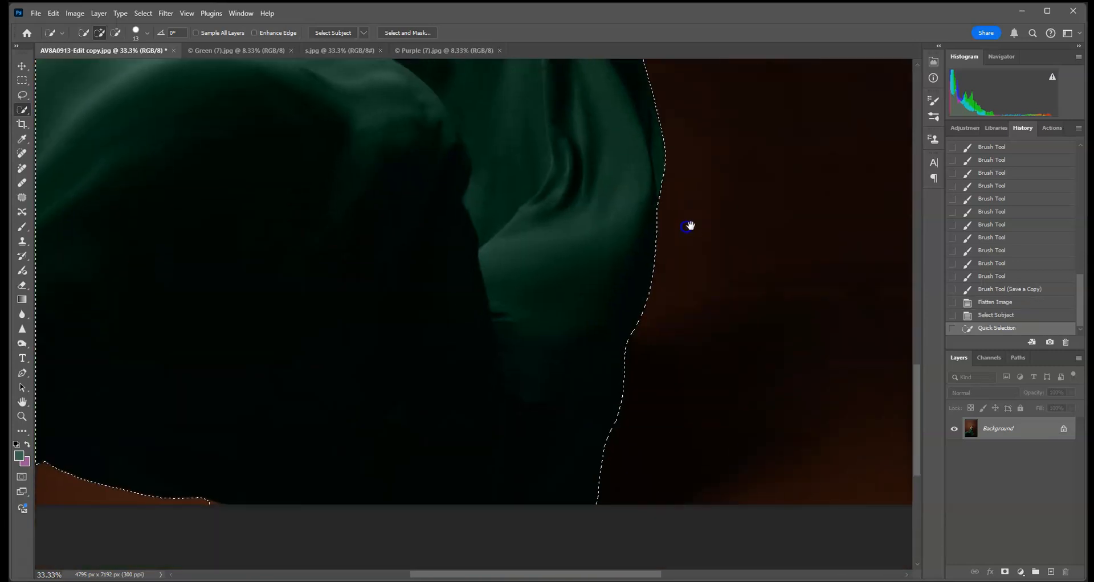
key(ctrl+0)
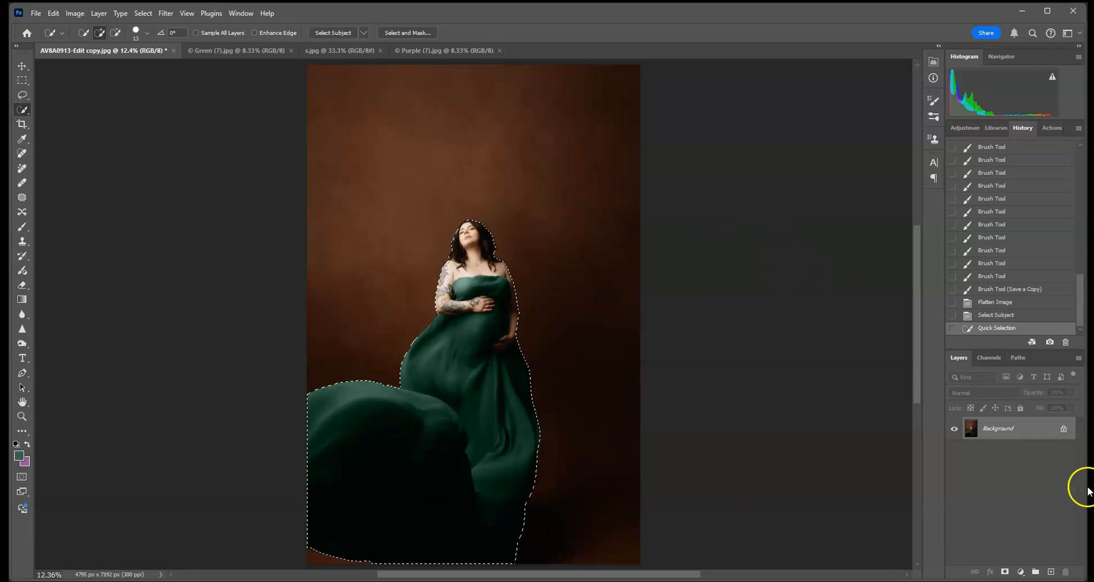
drag(1048, 430, 1051, 572)
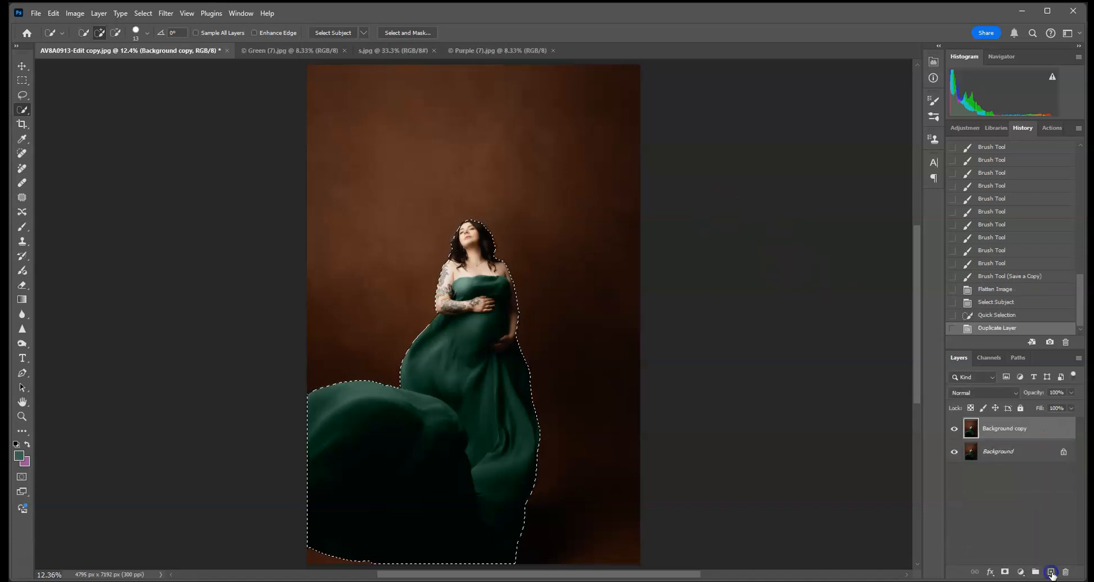
click(1005, 572)
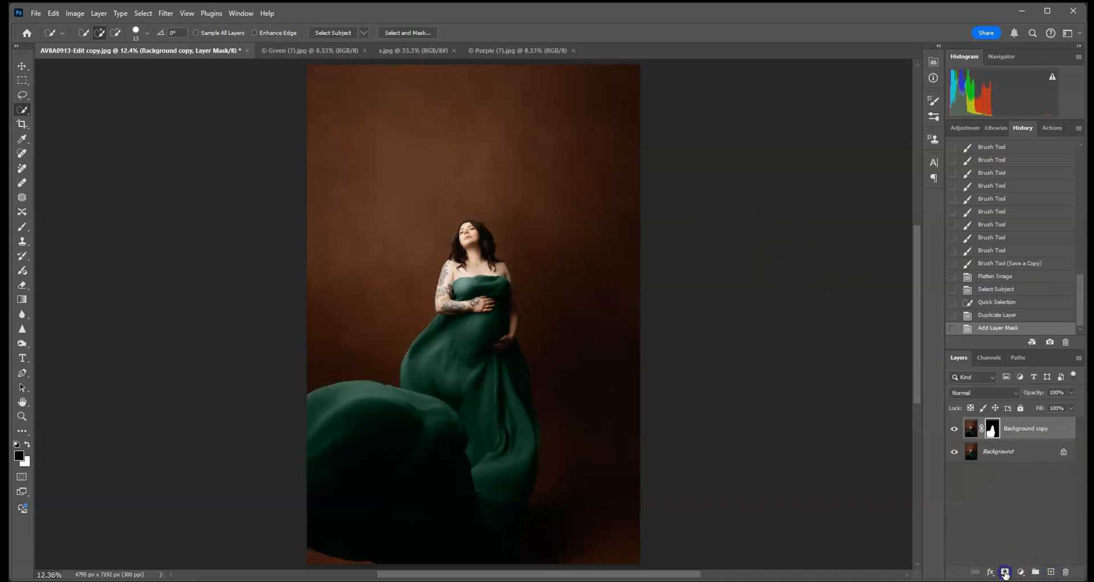
Copy the entire Green (7).jpg image and paste it into the maternity portrait document
click(295, 51)
click(143, 13)
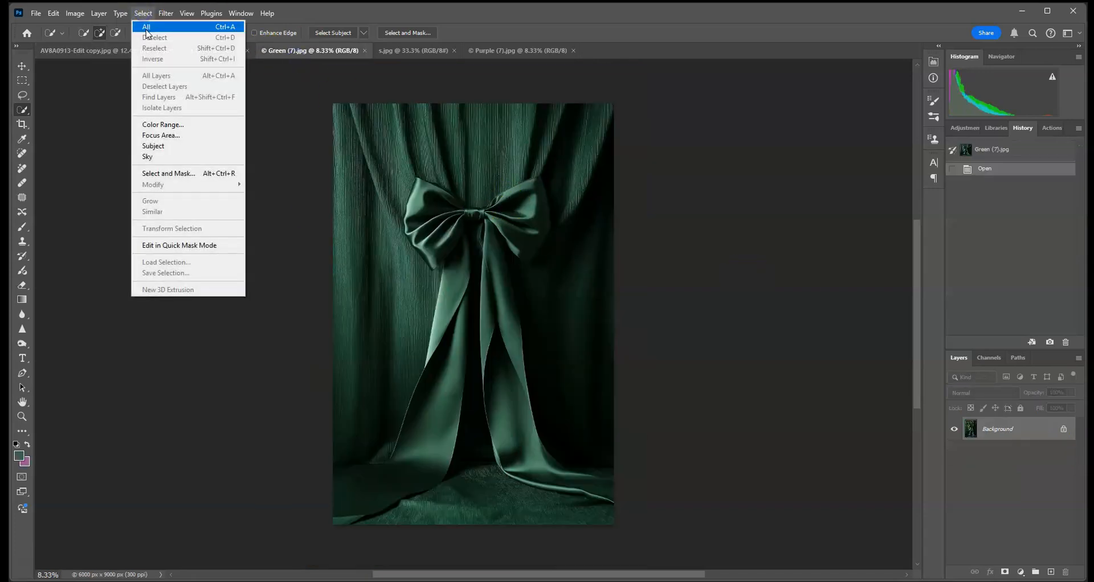
click(149, 21)
click(54, 14)
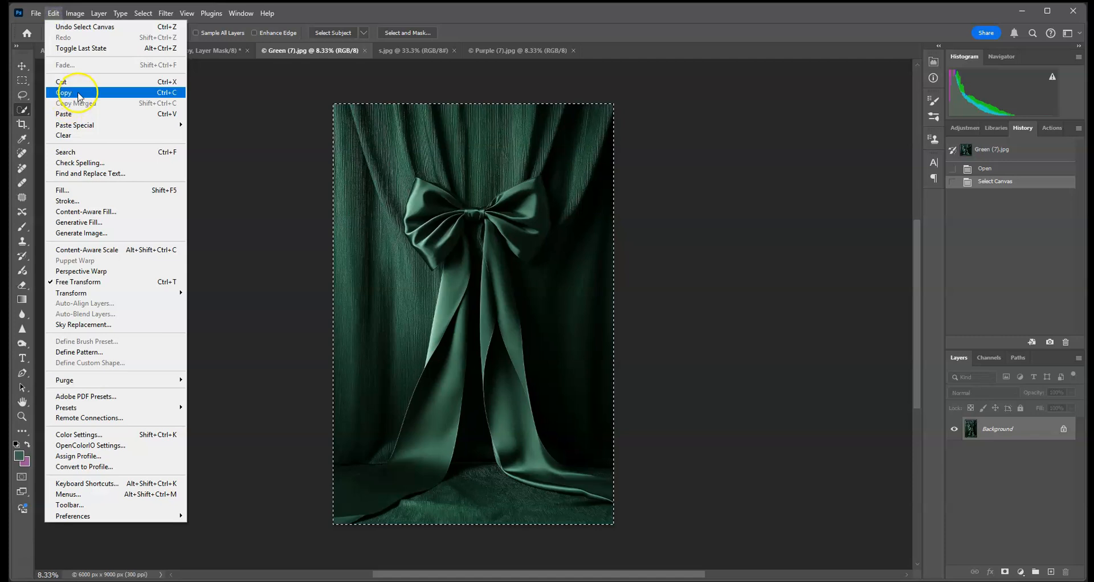
click(72, 81)
click(114, 51)
click(55, 14)
click(67, 115)
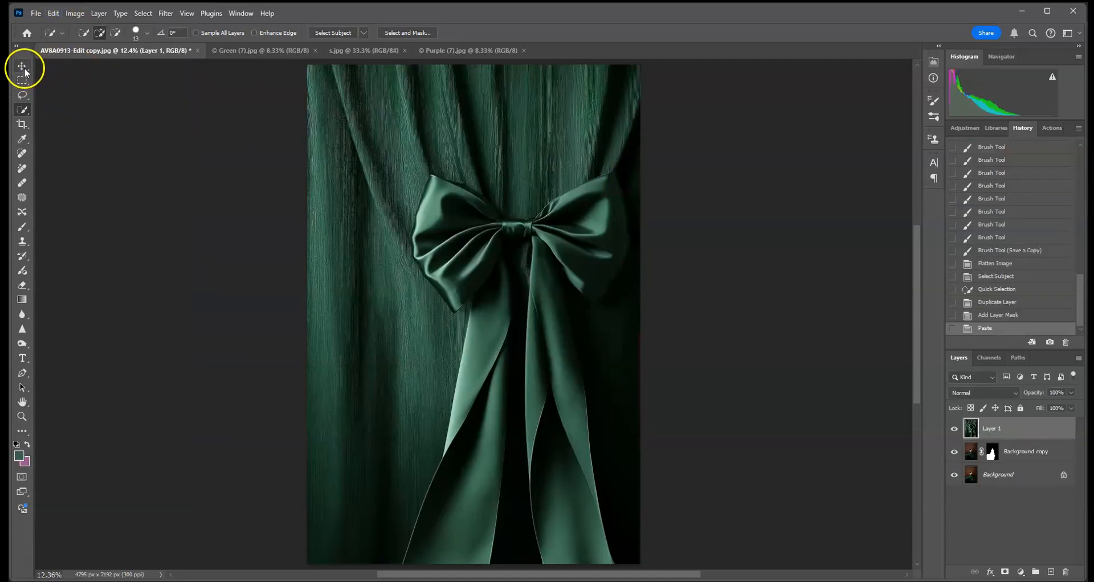
Scale the pasted green backdrop to about 80% so it fills the canvas, and place its layer below the masked woman
click(23, 66)
drag(725, 378, 643, 382)
drag(559, 407, 559, 345)
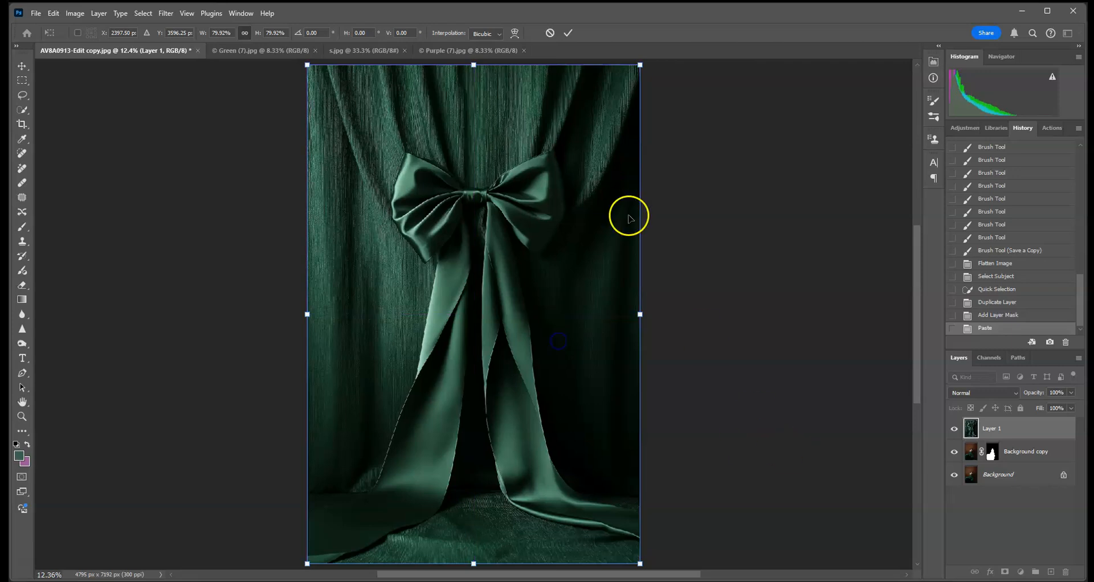
click(568, 33)
drag(1040, 433, 1039, 462)
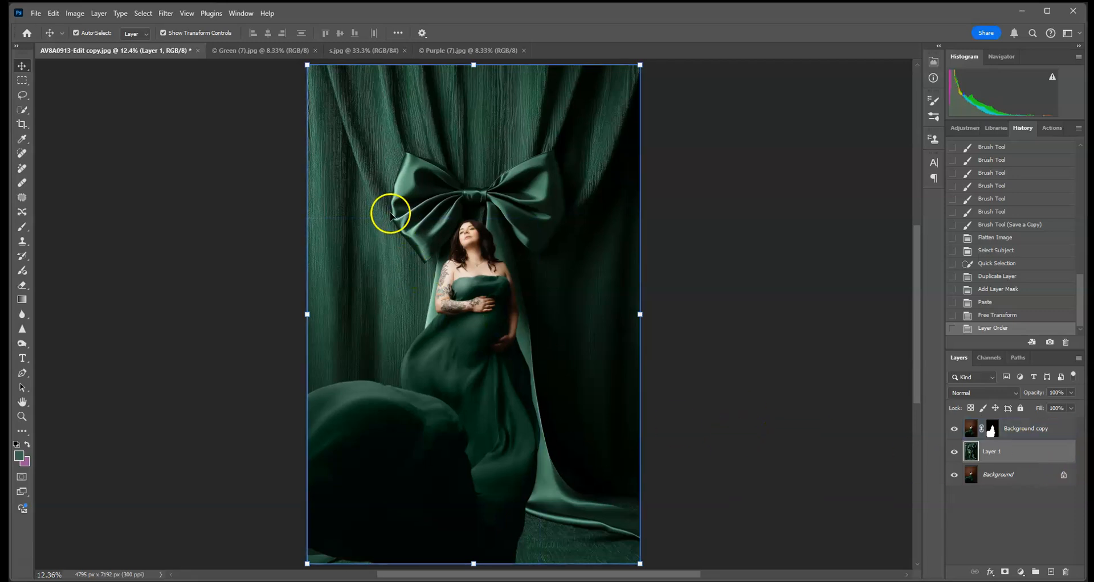
Try enlarging the green backdrop to about 118% and shifting it behind the woman, and bring it back to 100% canvas size
drag(641, 314, 751, 313)
drag(685, 296, 627, 308)
drag(687, 323, 641, 325)
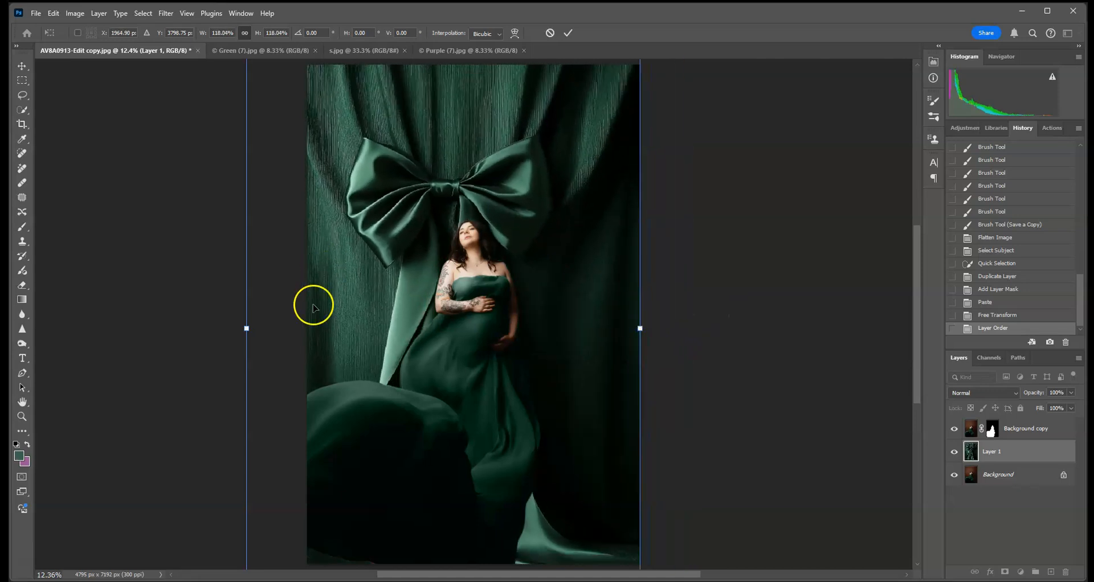
drag(245, 329, 305, 303)
drag(410, 295, 410, 283)
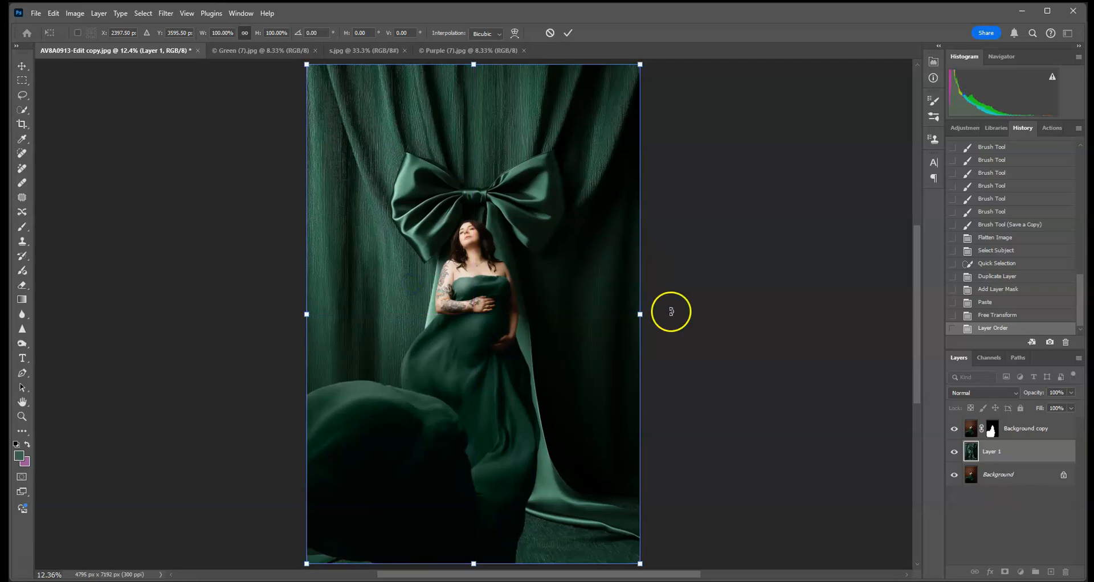
click(568, 33)
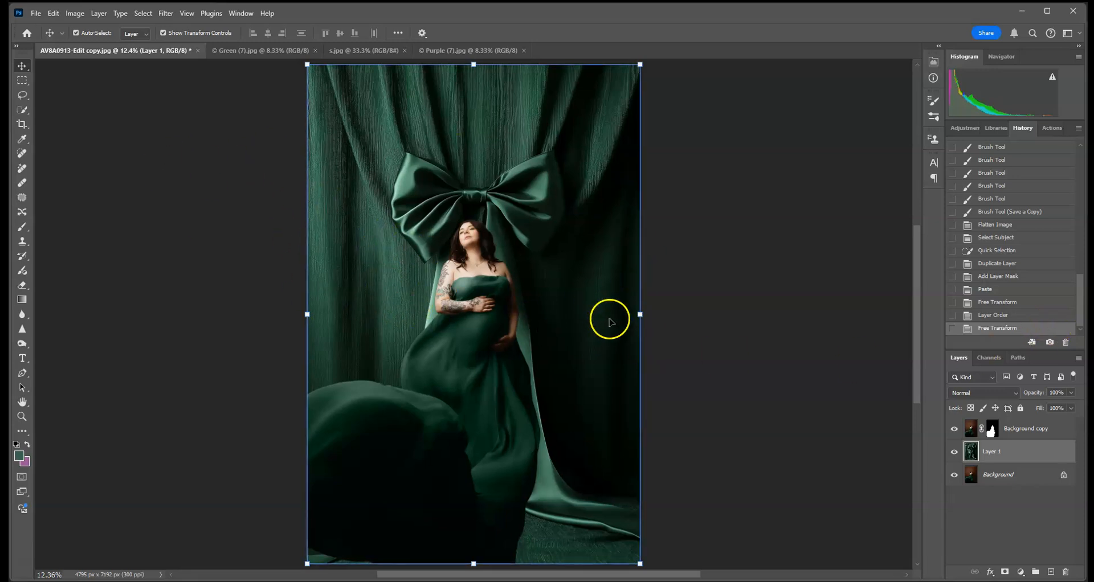
Add a Curves adjustment clipped to the masked woman layer, with a midtone point slightly lowered to output 124
click(1048, 437)
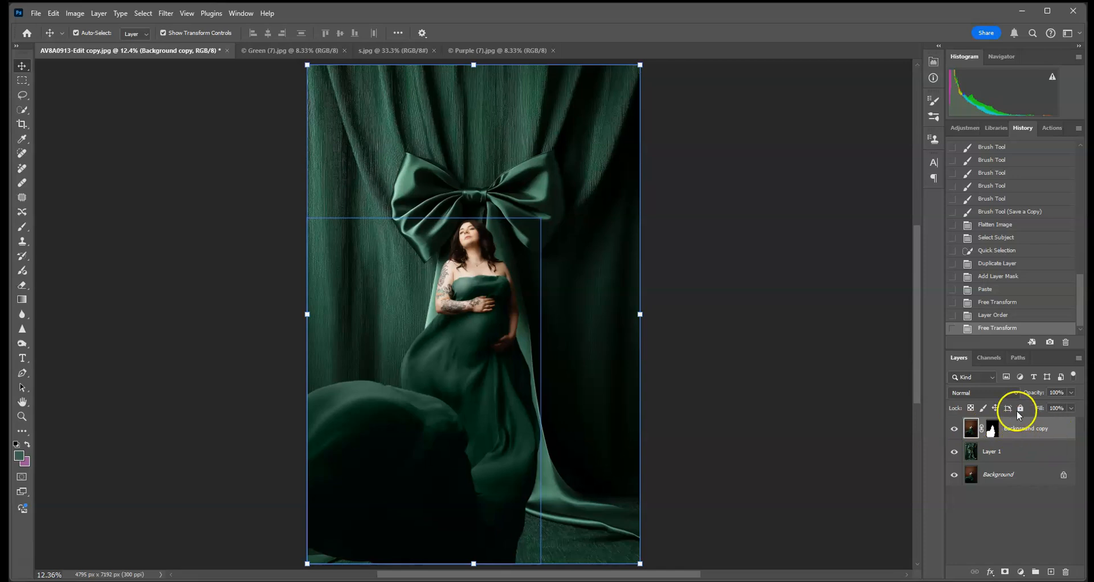
click(966, 128)
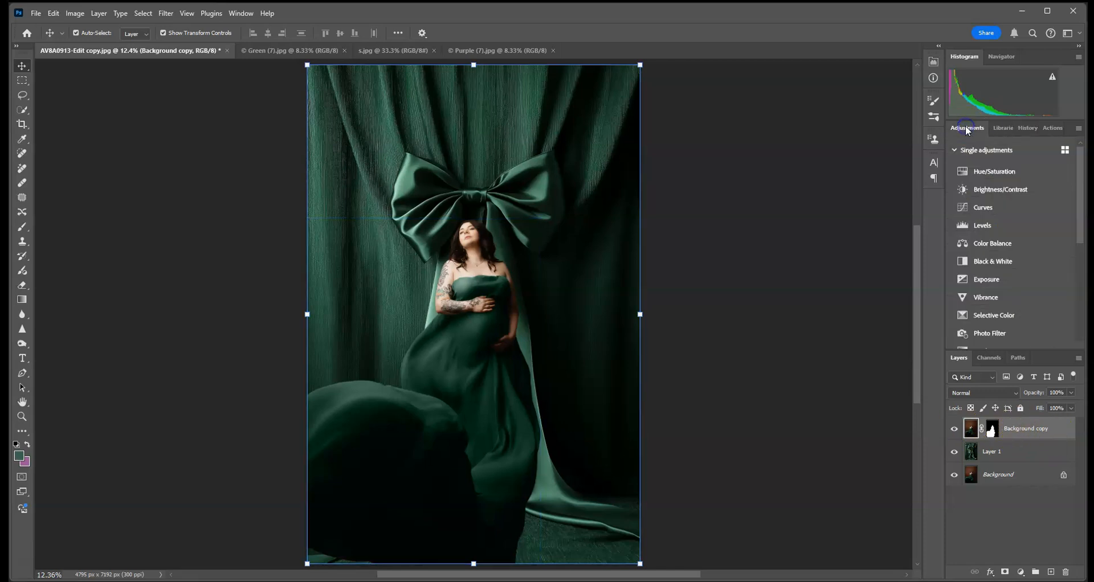
click(988, 207)
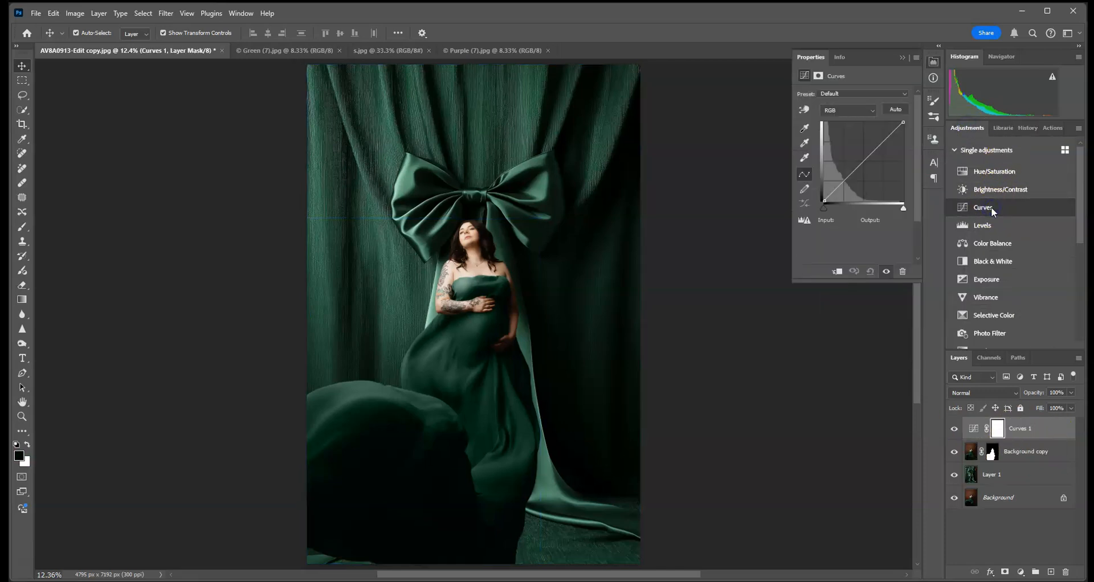
click(839, 272)
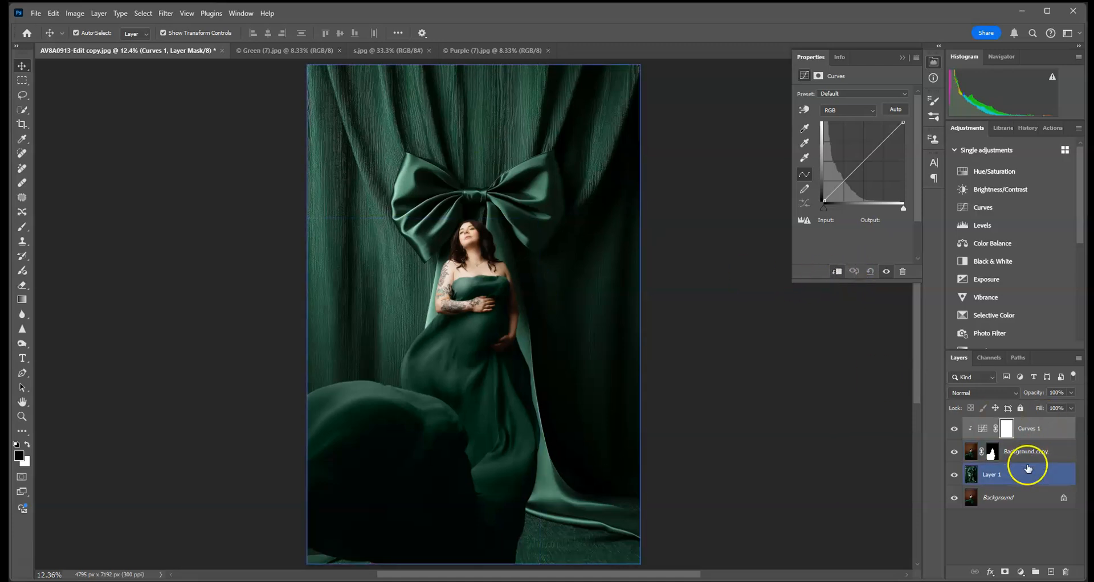
click(862, 161)
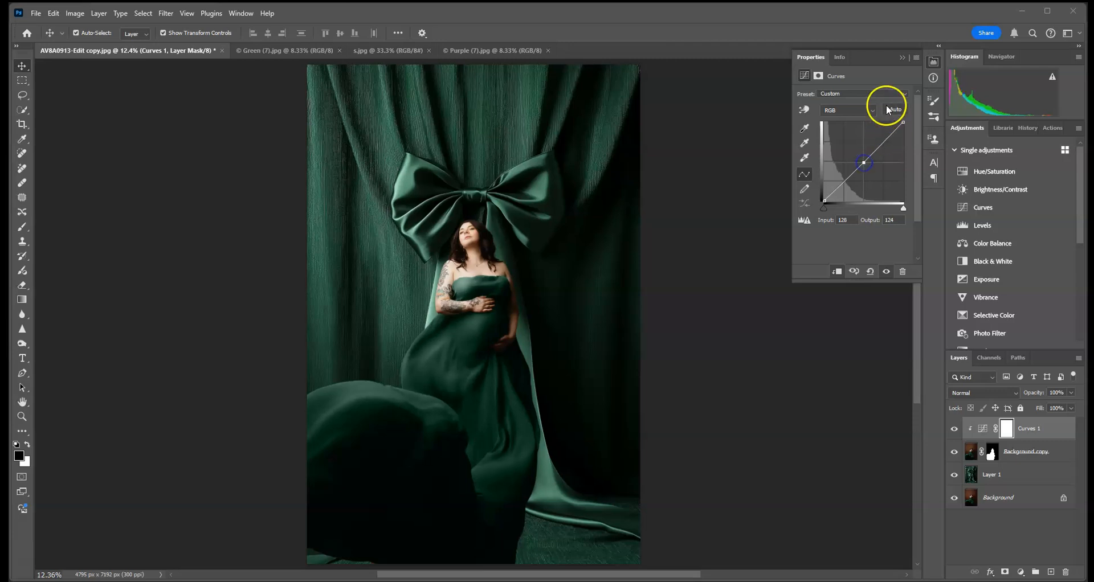
click(902, 57)
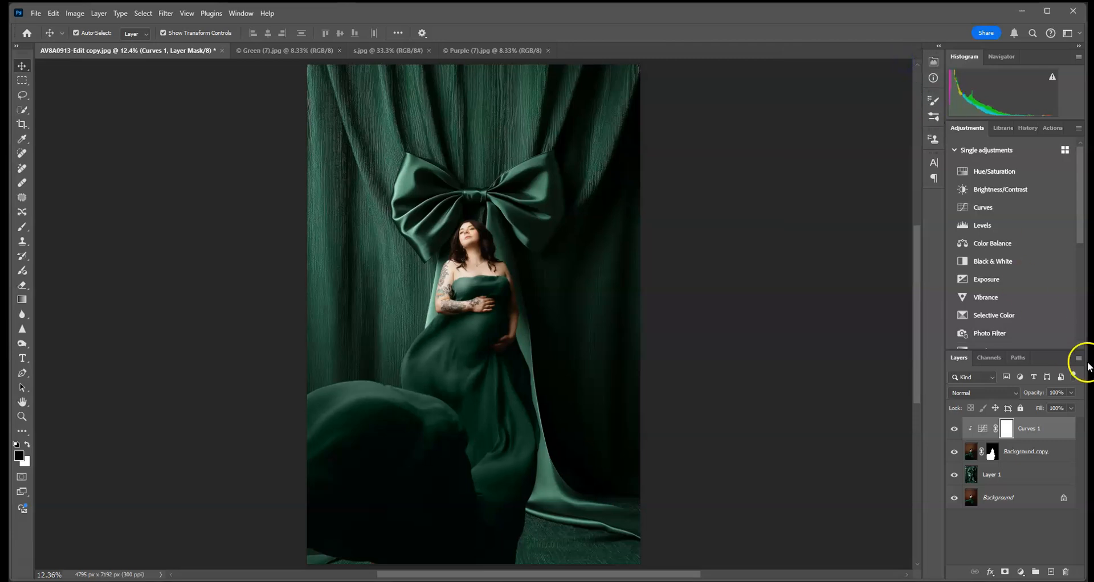
Duplicate the green backdrop layer and apply a Gaussian Blur with a 6-pixel radius to the copy
click(1016, 476)
drag(1055, 480, 1051, 572)
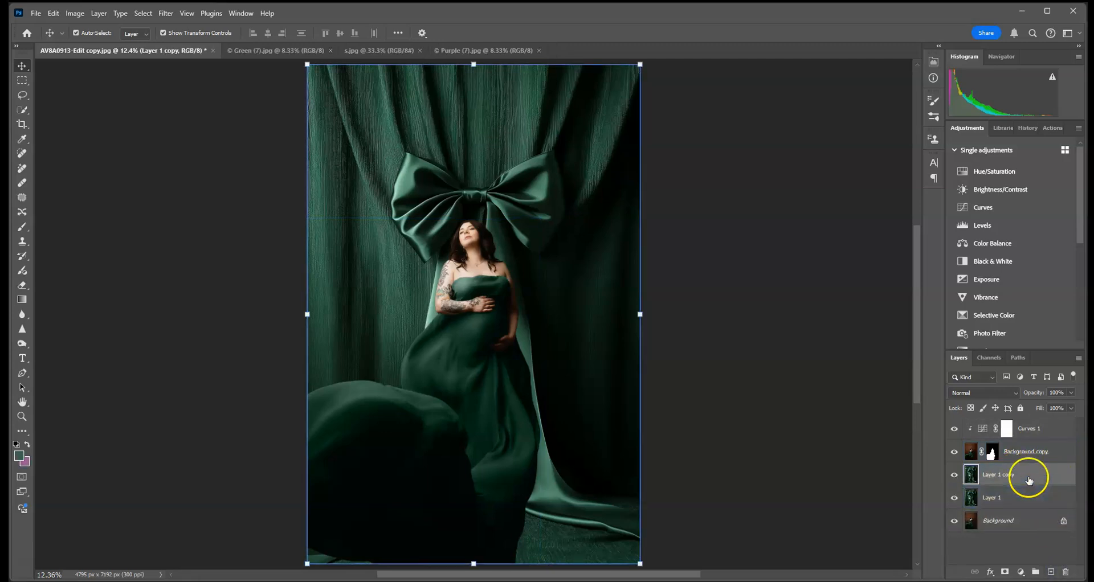
click(165, 13)
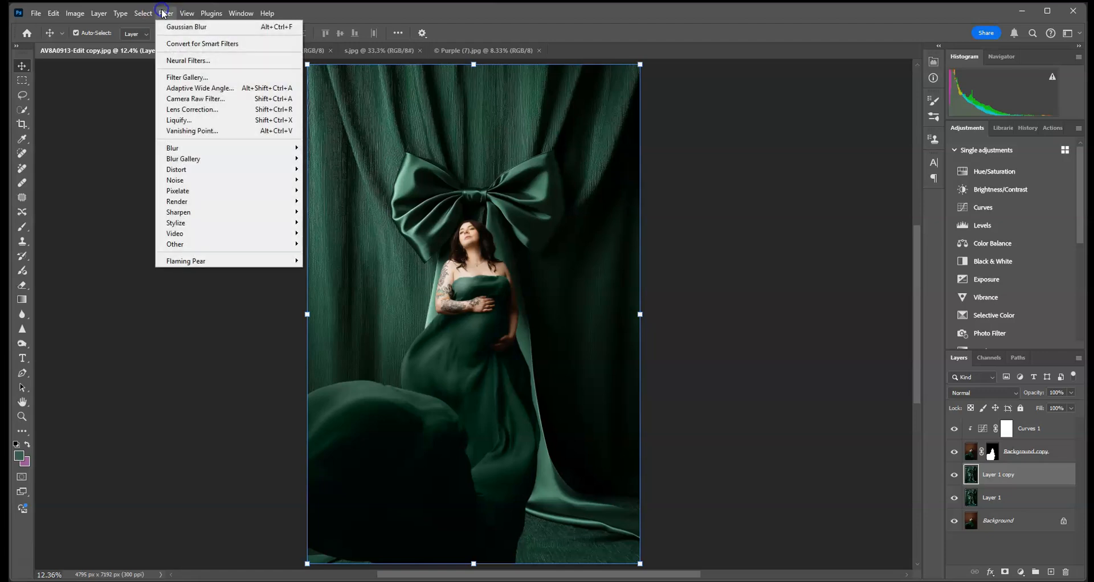
mouse_move(214, 149)
click(322, 192)
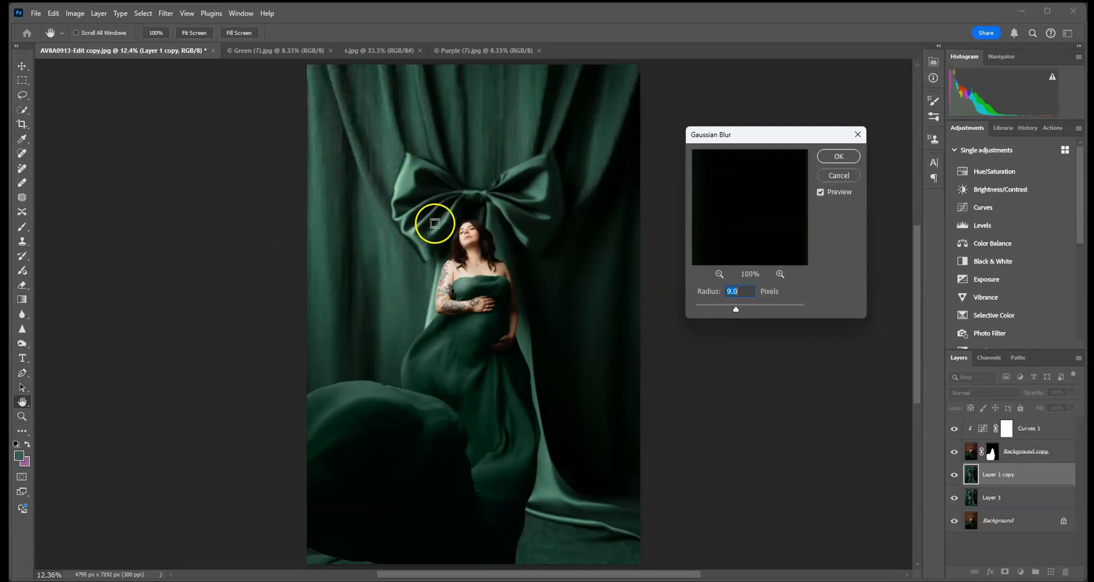
drag(733, 311, 721, 308)
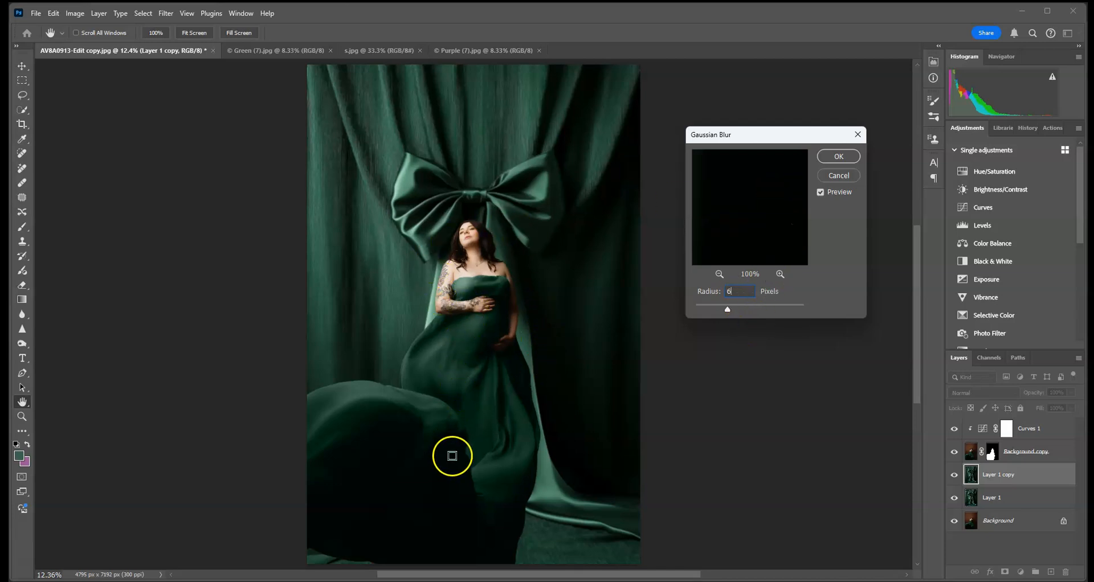
click(839, 158)
key(v)
Add a layer mask to the blurred backdrop copy and set up a soft round brush of 511 px
click(1005, 572)
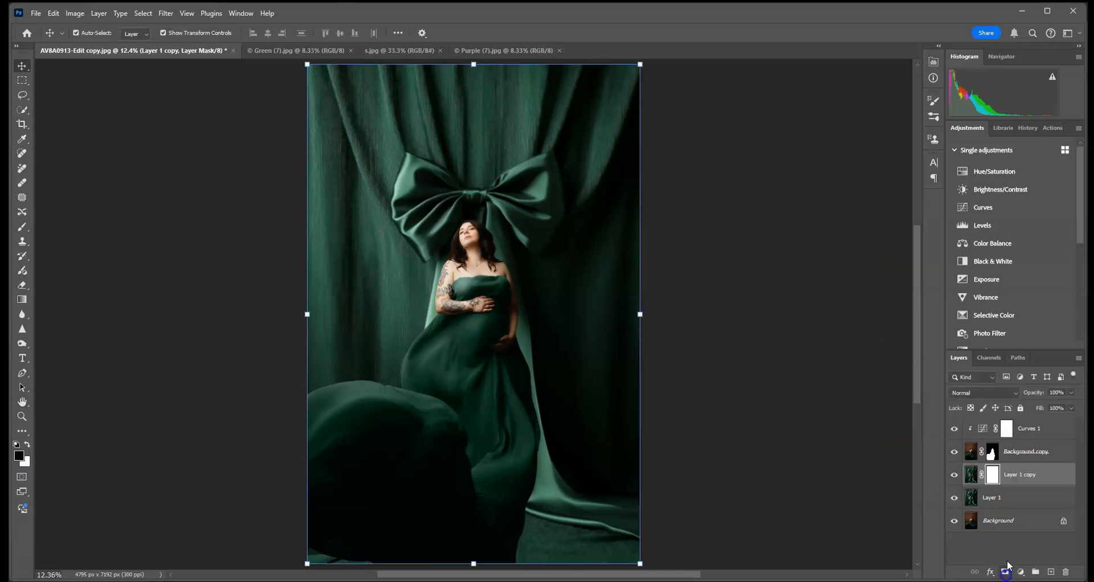
click(22, 226)
click(93, 32)
click(139, 66)
click(762, 322)
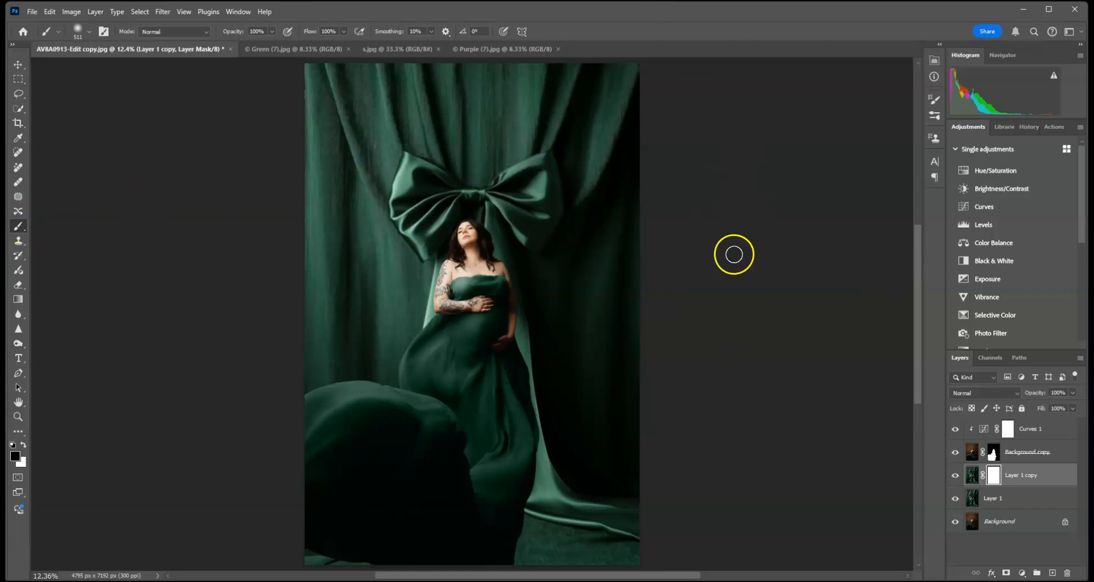
Enlarge the brush to 1102 px and paint black on the blurred copy's mask along the floor to bring back its sharpness
click(88, 32)
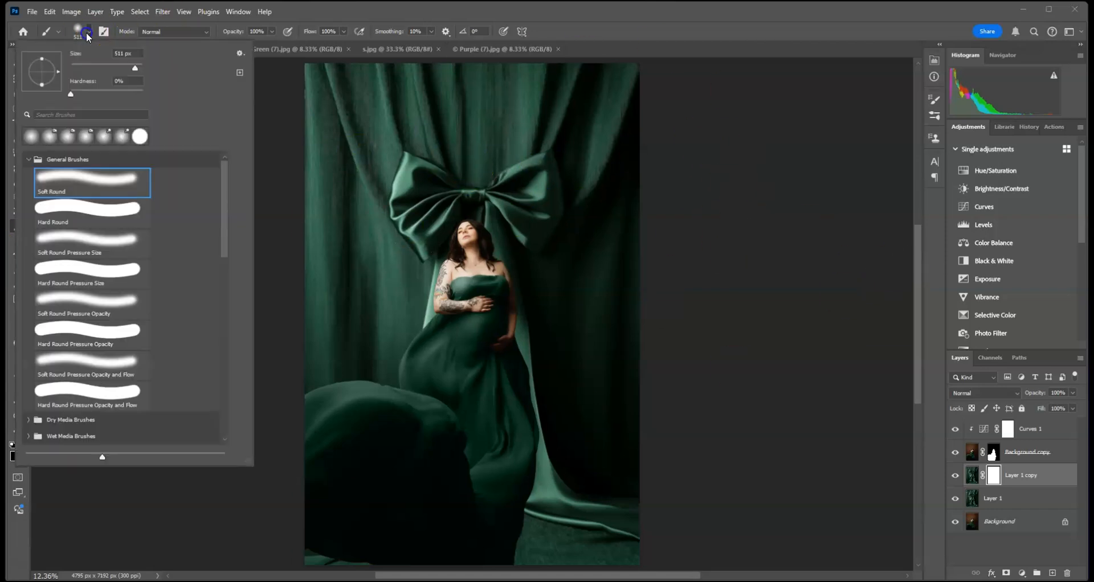
click(141, 59)
click(466, 519)
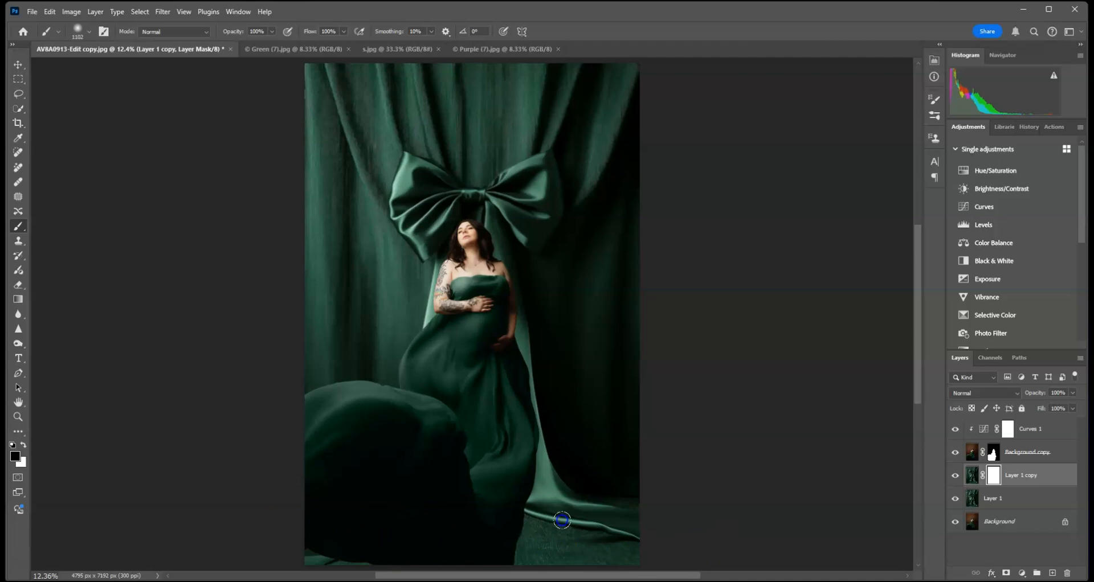
key(x)
click(616, 479)
key(x)
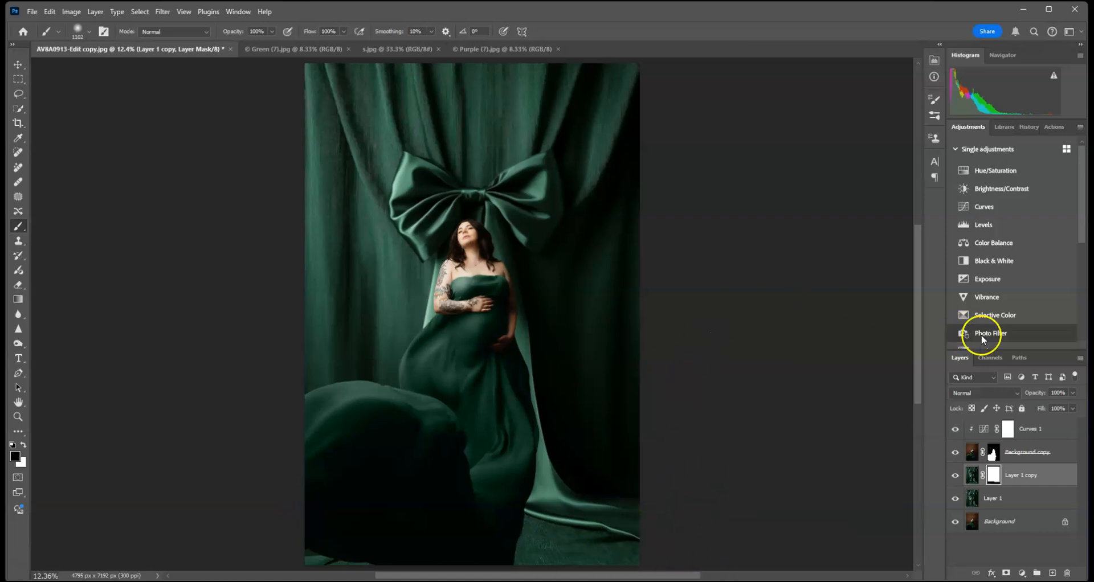
Create a new layer above the blurred backdrop copy in Multiply mode and enlarge the soft brush to 1811 px
click(1049, 571)
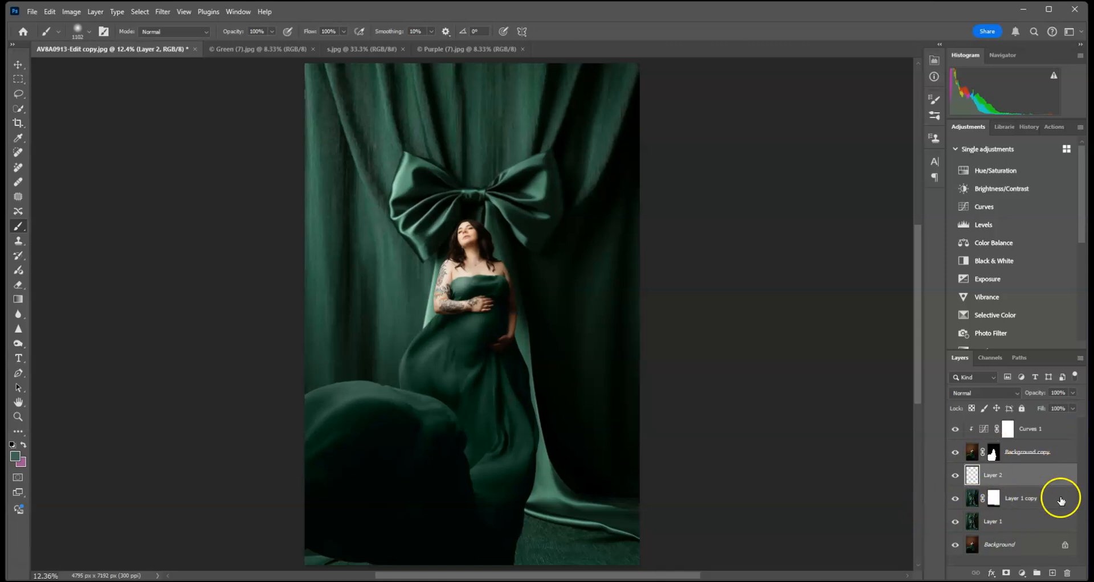
click(968, 393)
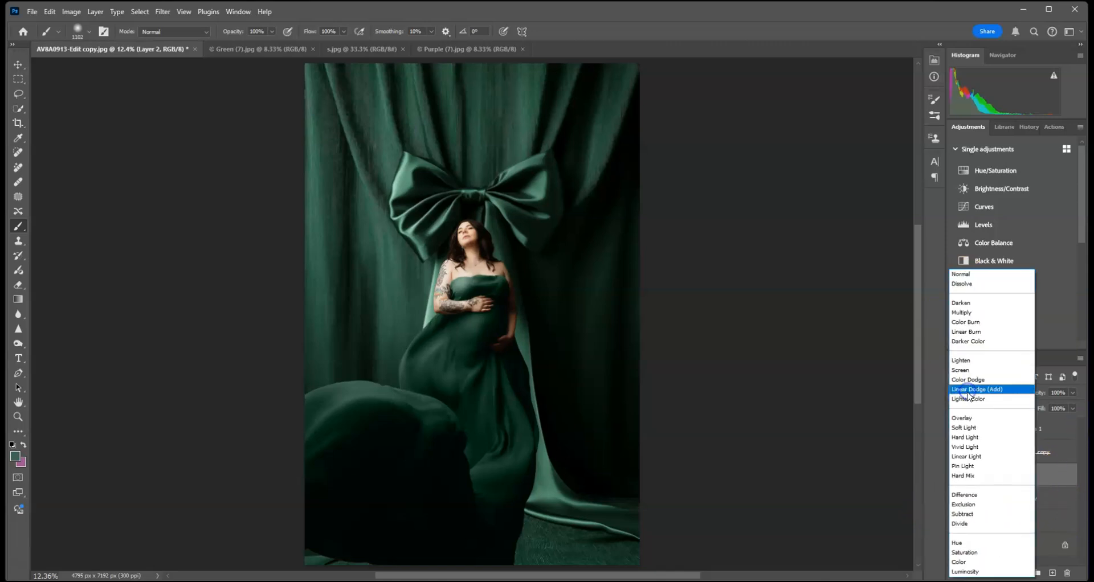
click(974, 315)
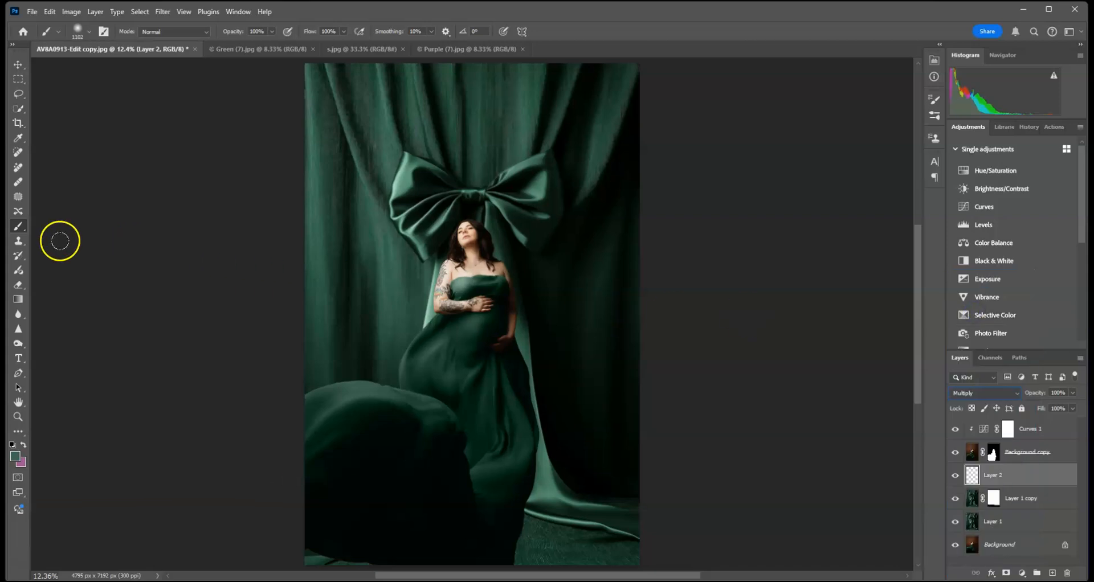
click(84, 30)
drag(137, 68, 138, 67)
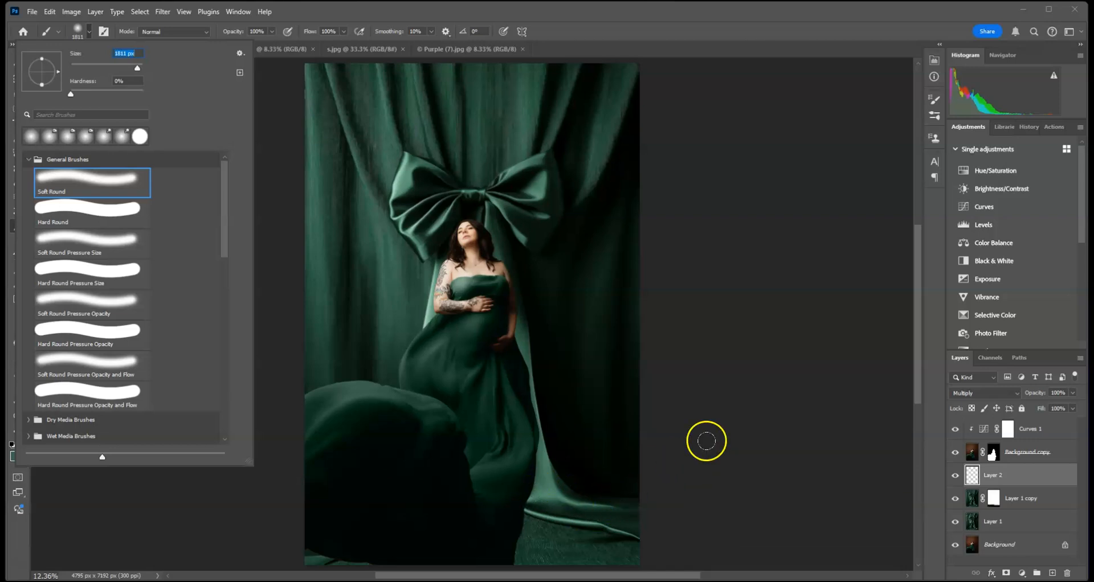
click(772, 386)
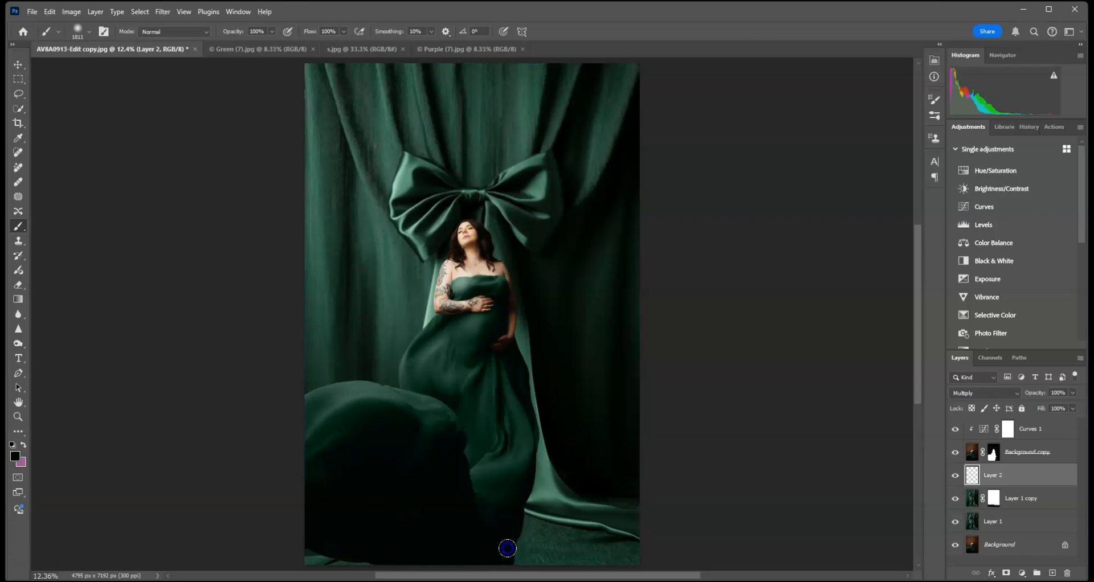
Try a black shadow stroke at full opacity on the floor beside the dress, and undo it
mouse_move(507, 549)
mouse_down()
mouse_move(485, 558)
mouse_move(493, 523)
mouse_up()
click(50, 11)
click(77, 25)
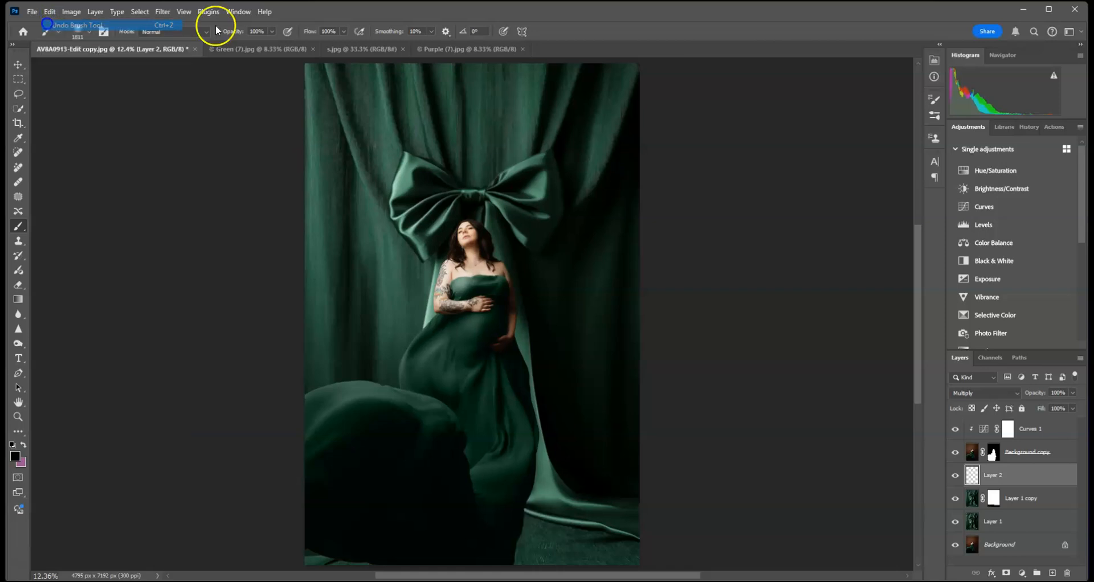
Paint soft black shadows at 25% brush opacity over the floor and the trailing fabric beside the dress on the Multiply layer
text(25)
key(Return)
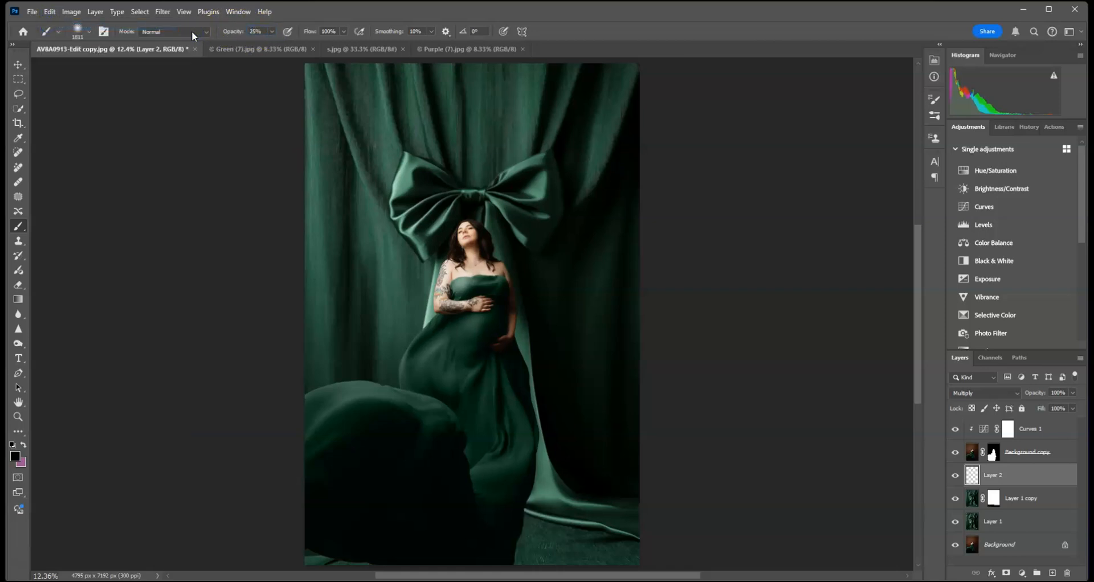
mouse_move(407, 560)
mouse_down()
mouse_move(508, 530)
mouse_move(508, 553)
mouse_move(566, 545)
mouse_move(534, 501)
mouse_move(529, 515)
mouse_move(538, 430)
mouse_up()
drag(509, 359, 507, 335)
drag(515, 393, 519, 490)
drag(490, 575, 512, 575)
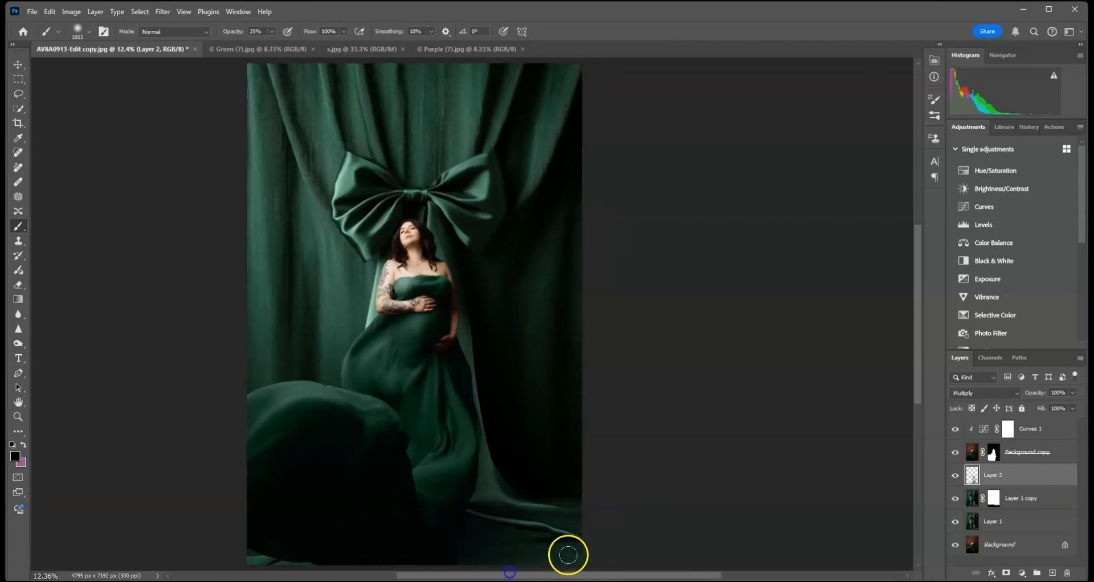
scroll(641, 485, down, 1)
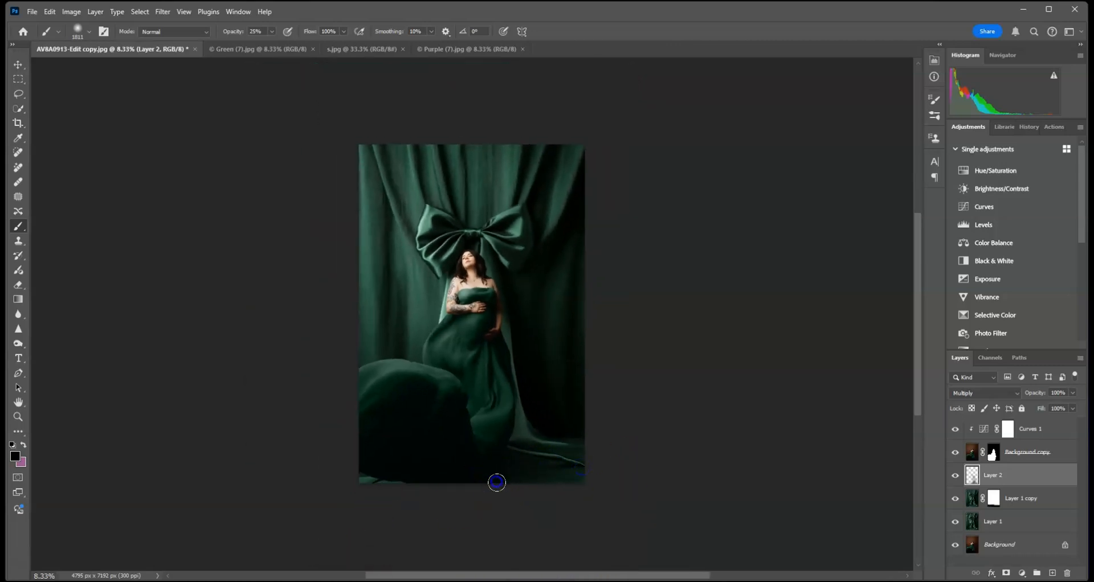
scroll(851, 529, up, 1)
scroll(851, 529, up, 1)
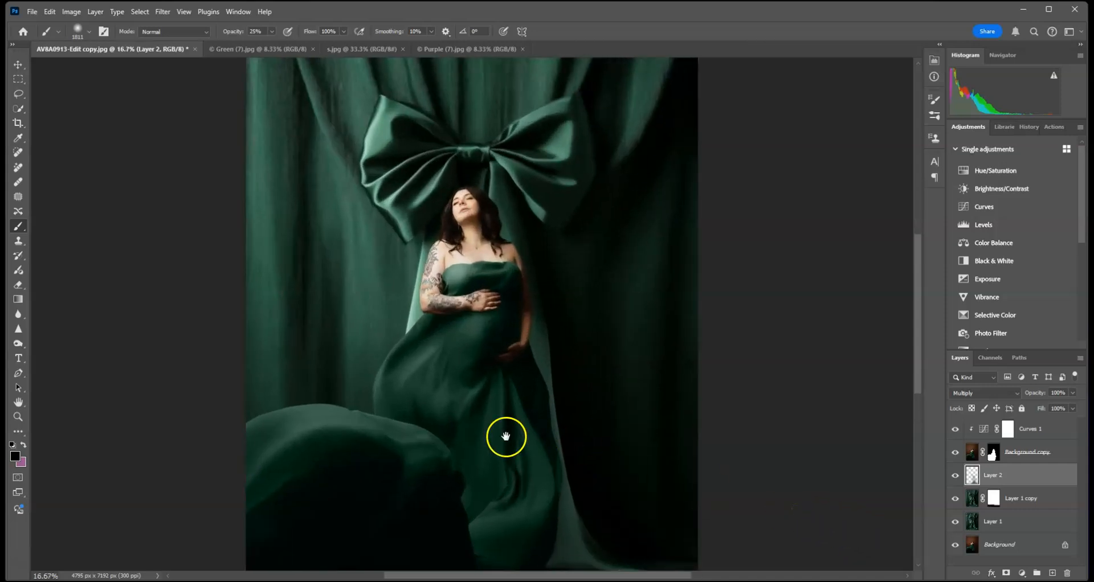
scroll(569, 447, down, 2)
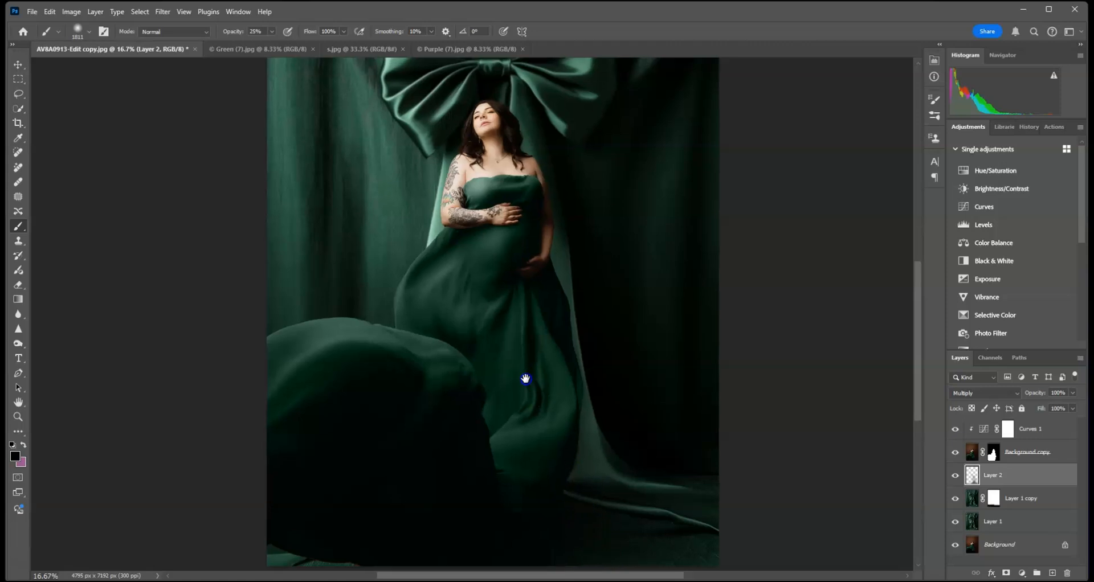
scroll(525, 378, up, 3)
scroll(554, 408, down, 1)
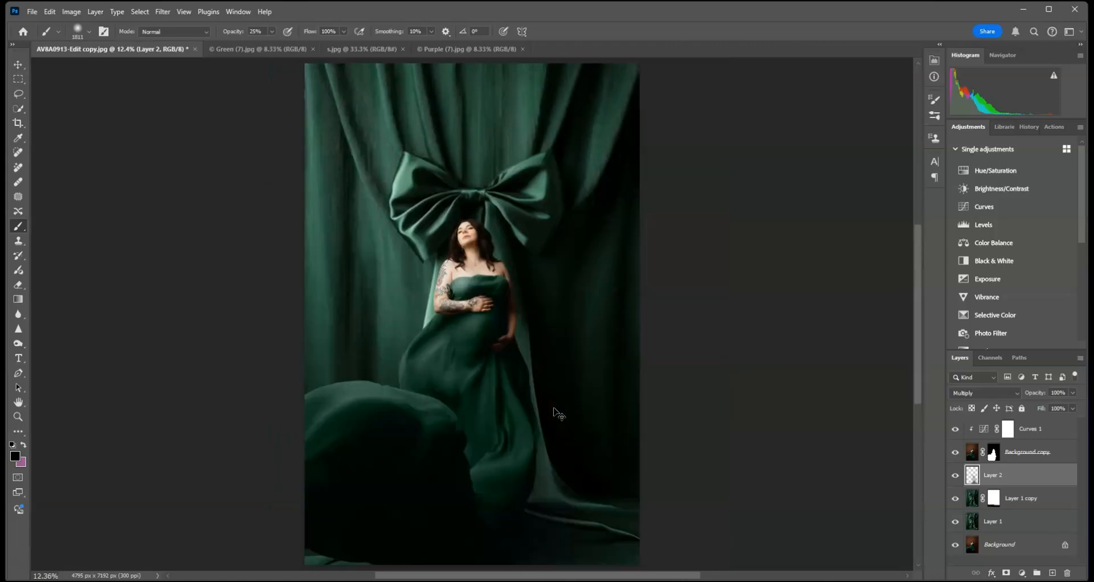
Restore the missing elbow edge on the woman's layer mask, painting white with a 14 px soft brush at 100% opacity
click(994, 455)
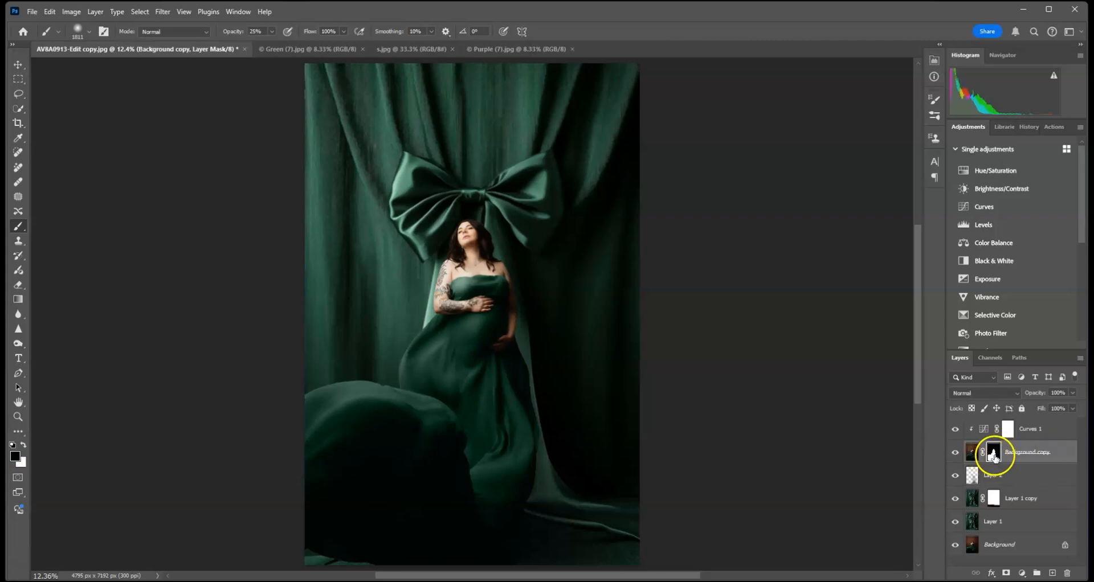
key(ctrl+plus)
key(ctrl+plus)
key(ctrl+plus)
key(ctrl+plus)
key(ctrl+plus)
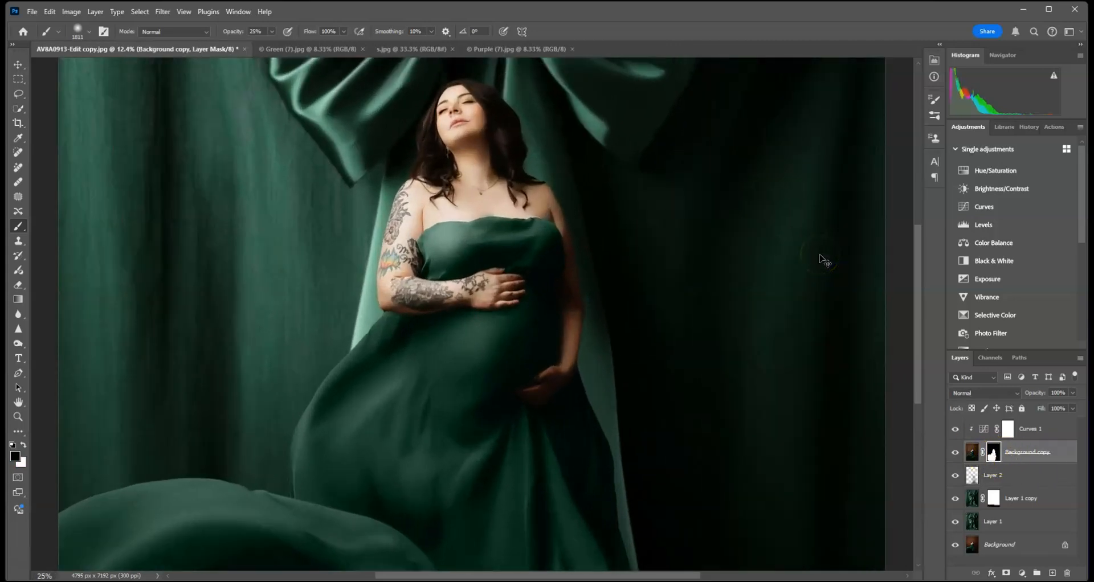
key(ctrl+plus)
key(ctrl+plus)
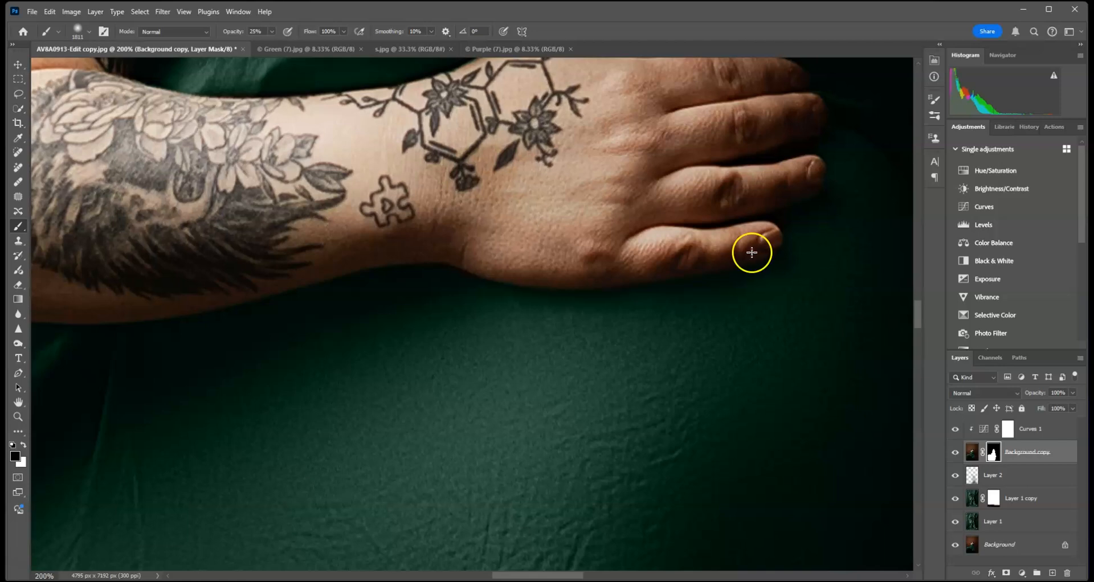
drag(403, 213, 824, 215)
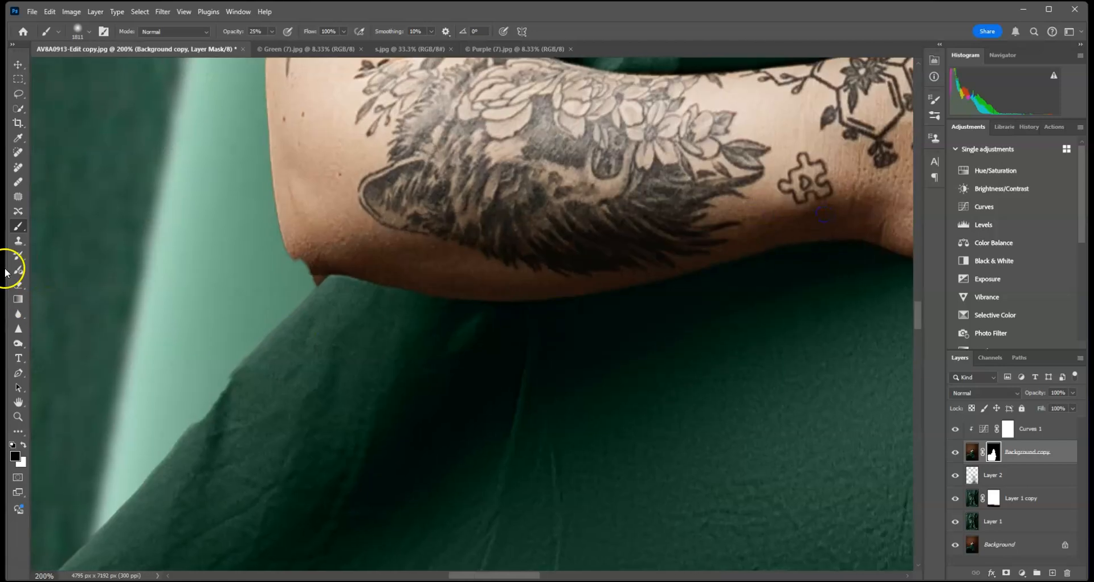
click(89, 33)
drag(73, 68, 75, 68)
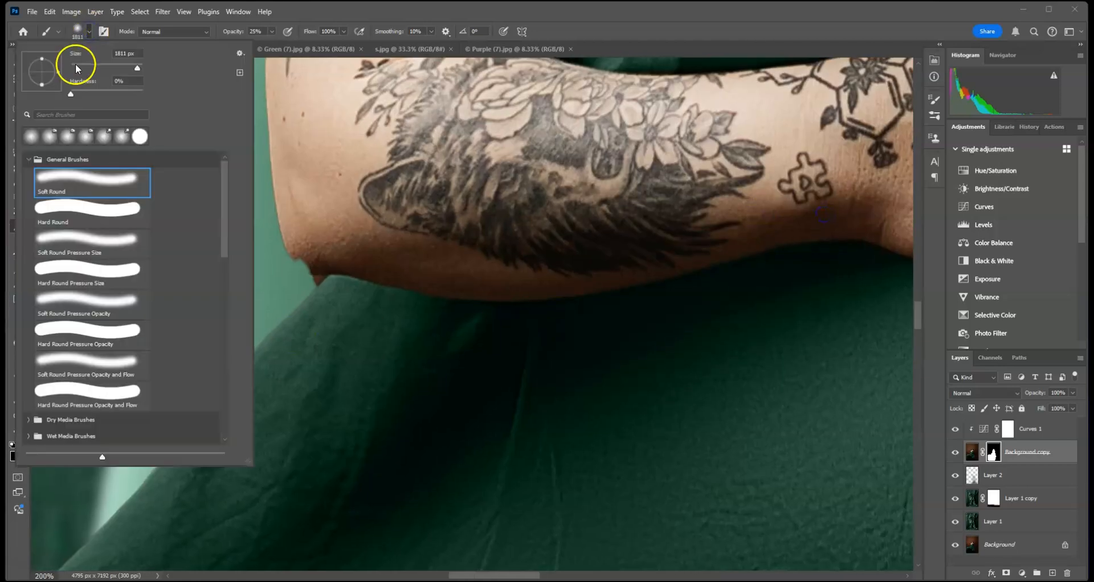
click(273, 32)
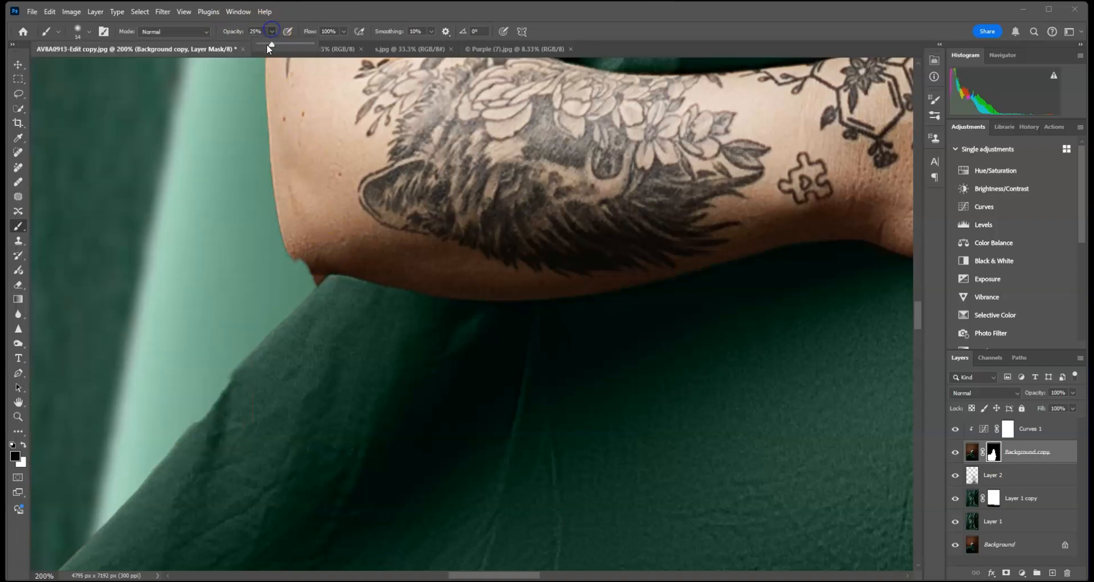
mouse_move(307, 261)
mouse_down()
mouse_move(300, 249)
mouse_move(311, 263)
mouse_up()
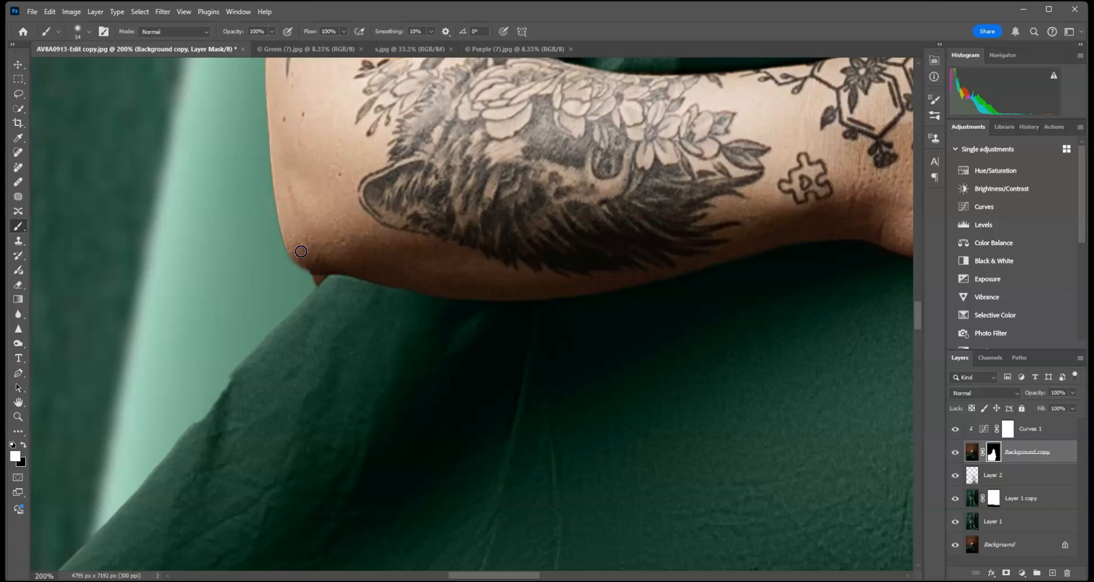
Refine the outline of the tattooed elbow on the mask with a 4 px brush
click(88, 32)
drag(74, 66, 71, 67)
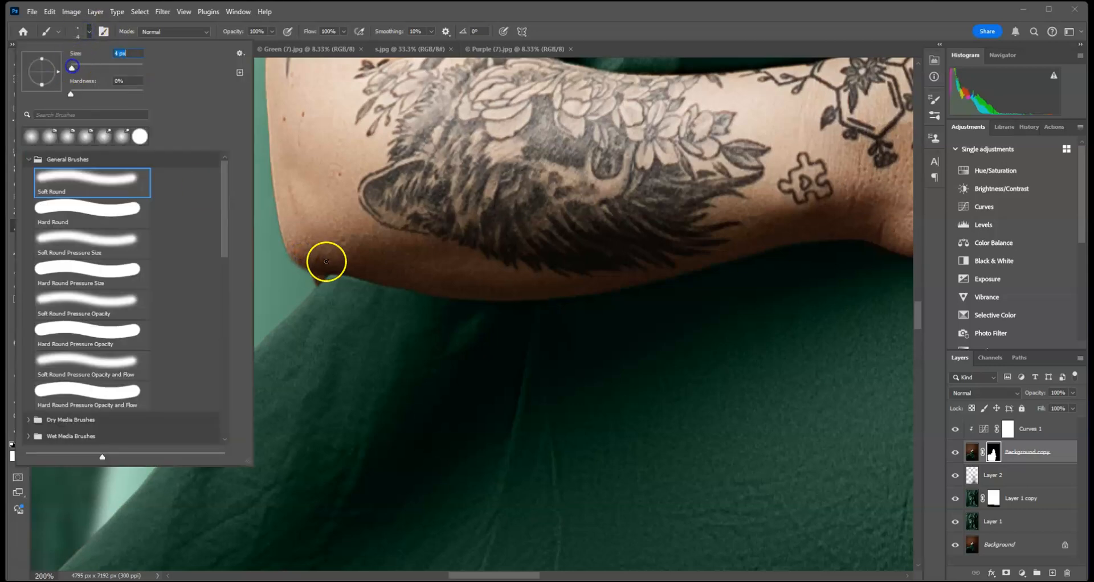
click(304, 267)
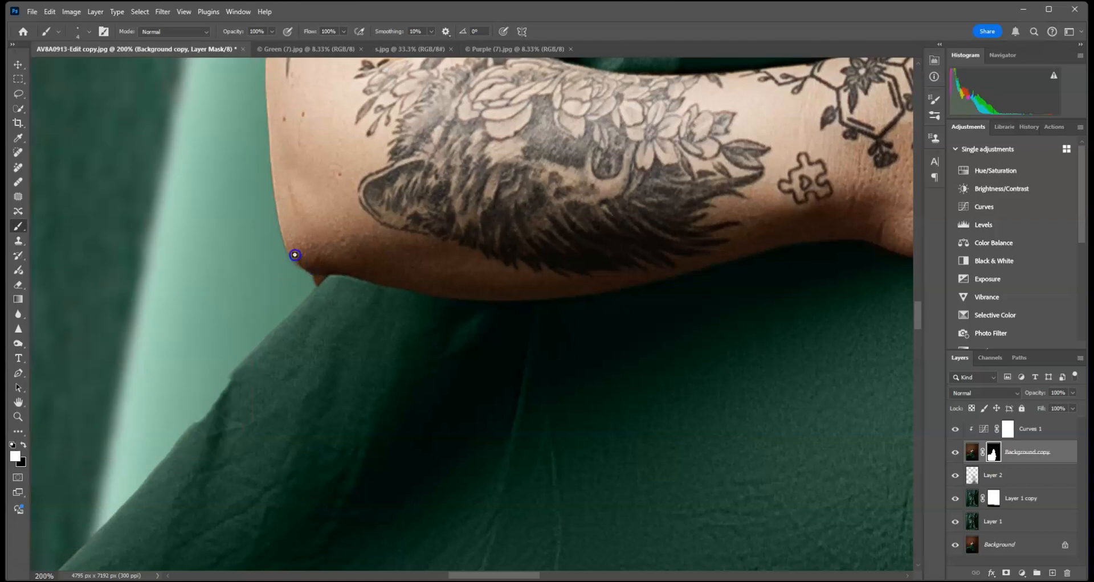
key(x)
Smooth the dress edge below the elbow with a 14 px brush, restoring fabric in white and trimming the excess in black
click(89, 33)
click(76, 67)
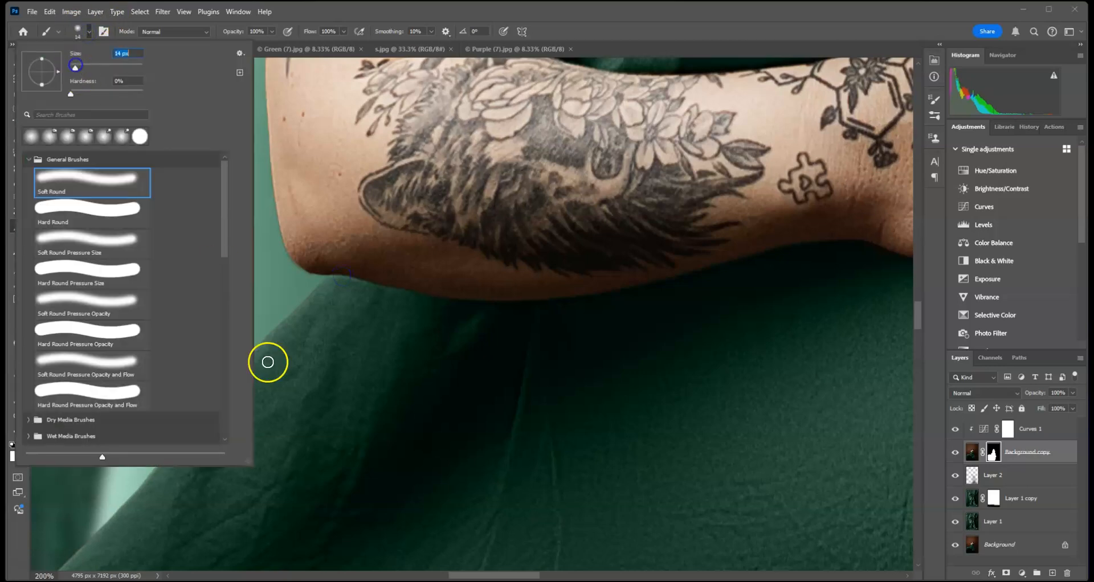
click(270, 370)
drag(230, 398, 182, 440)
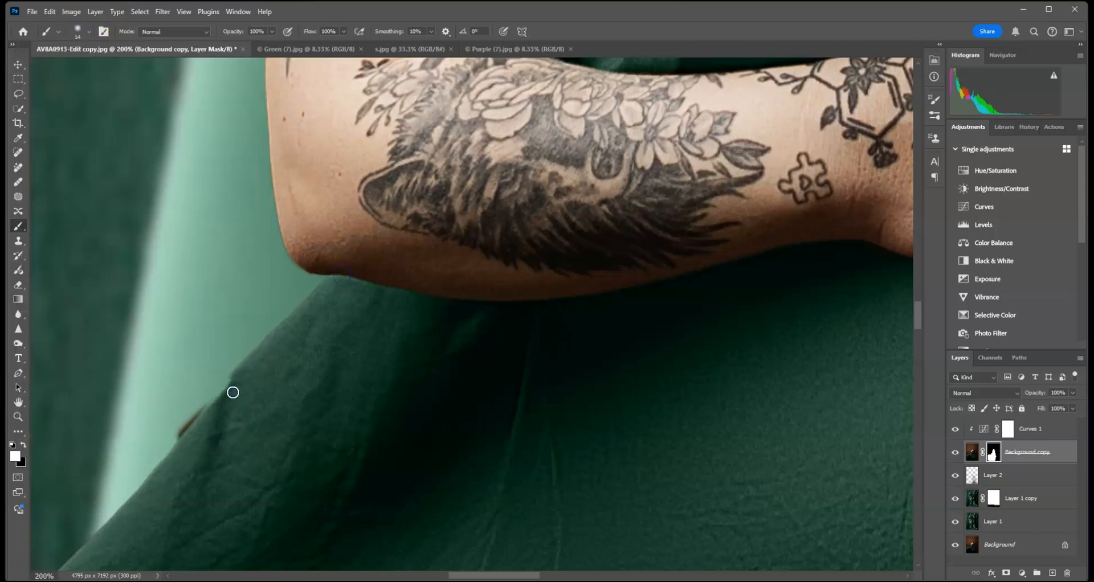
key(x)
drag(206, 391, 173, 446)
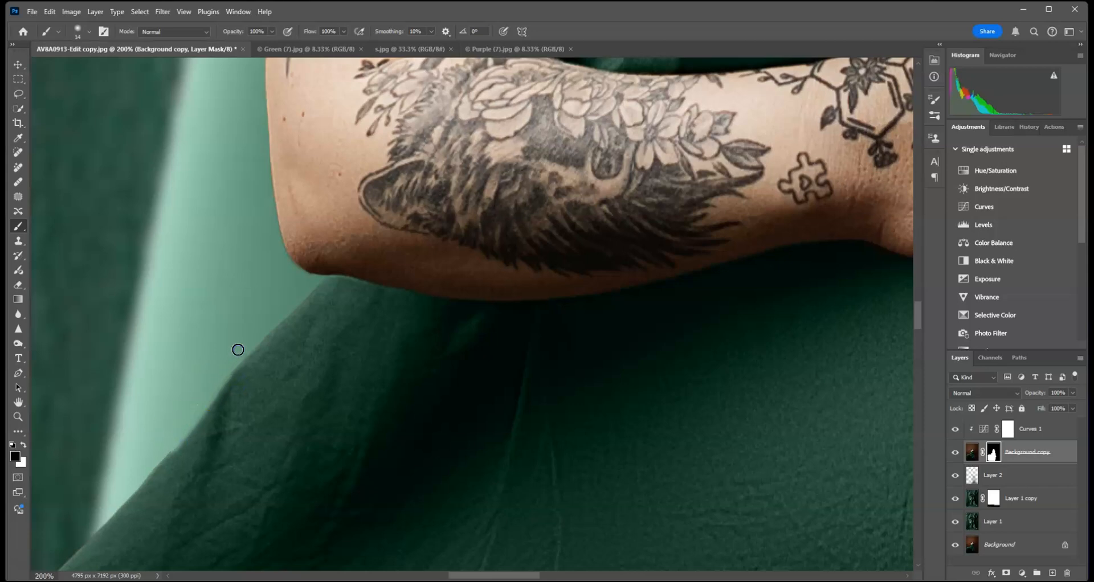
Mask out the reddish fringe on the dress hem in the image's lower-left corner using a 23 px black brush
drag(218, 477, 471, 261)
drag(449, 455, 448, 342)
mouse_move(423, 403)
mouse_down()
mouse_move(449, 437)
mouse_move(334, 364)
mouse_move(557, 381)
mouse_move(543, 460)
mouse_move(469, 377)
mouse_move(650, 344)
mouse_move(591, 389)
mouse_move(543, 350)
mouse_move(559, 318)
mouse_up()
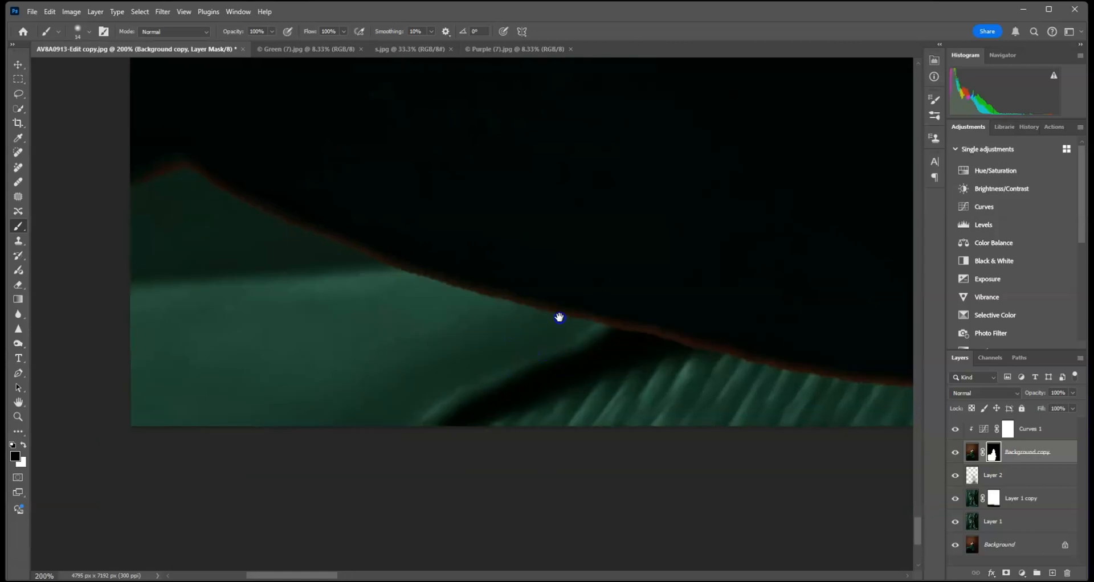
click(86, 28)
click(84, 62)
click(293, 232)
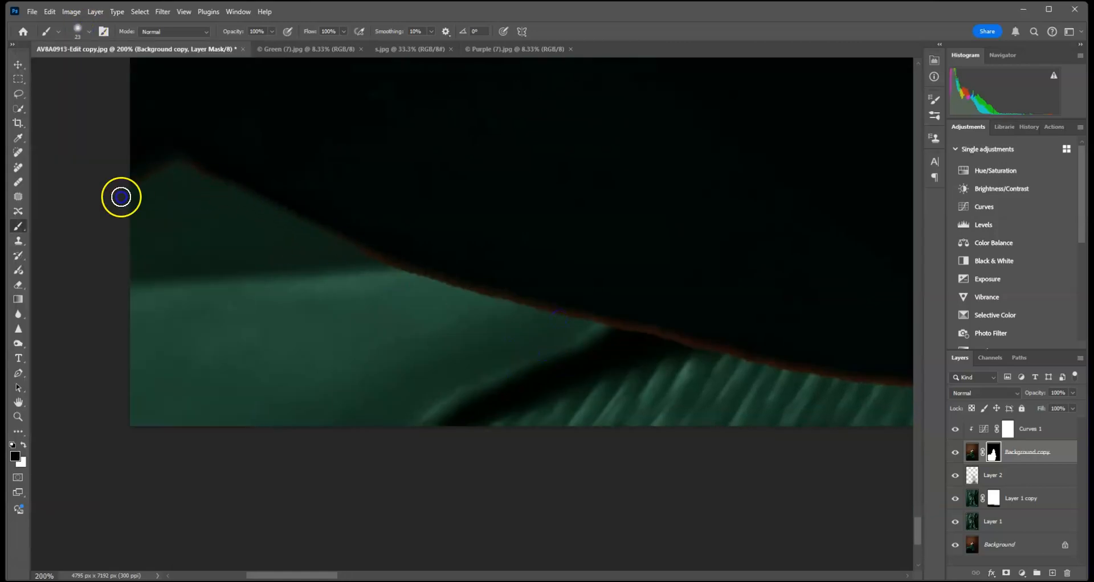
mouse_move(176, 166)
mouse_down()
mouse_move(417, 274)
mouse_move(662, 356)
mouse_move(445, 289)
mouse_move(692, 353)
mouse_move(283, 268)
mouse_up()
Continue masking out the orange remnants along the hem to where it meets the image's bottom edge
mouse_move(149, 256)
mouse_down()
mouse_move(347, 307)
mouse_move(613, 334)
mouse_up()
mouse_move(379, 324)
mouse_down()
mouse_move(412, 319)
mouse_move(334, 256)
mouse_up()
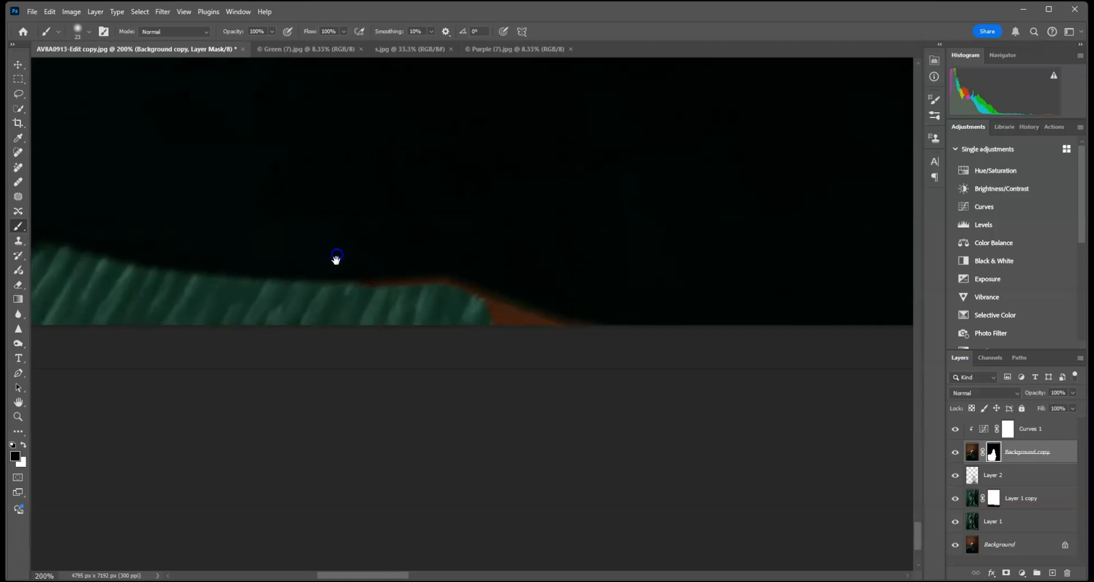
mouse_move(553, 328)
mouse_down()
mouse_move(505, 322)
mouse_move(647, 347)
mouse_up()
Clean the reddish fringe from the dress's right-hand edge against the hanging bow tail by painting black on the mask
mouse_move(678, 233)
mouse_down()
mouse_move(474, 308)
mouse_move(171, 204)
mouse_move(403, 232)
mouse_move(452, 252)
mouse_move(429, 396)
mouse_up()
drag(473, 239, 451, 322)
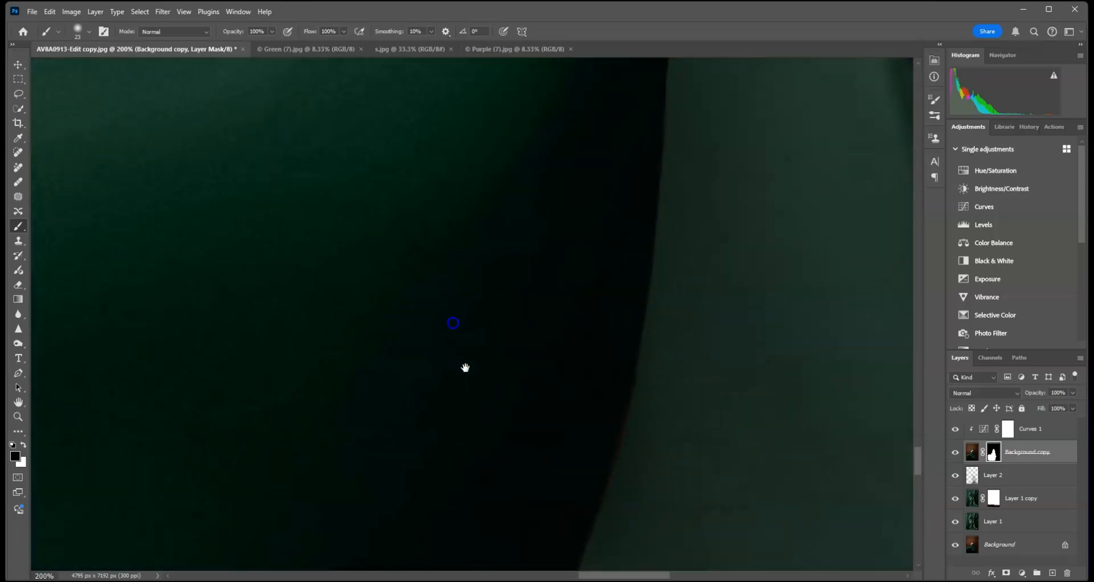
drag(505, 244, 491, 356)
drag(498, 305, 492, 363)
click(525, 178)
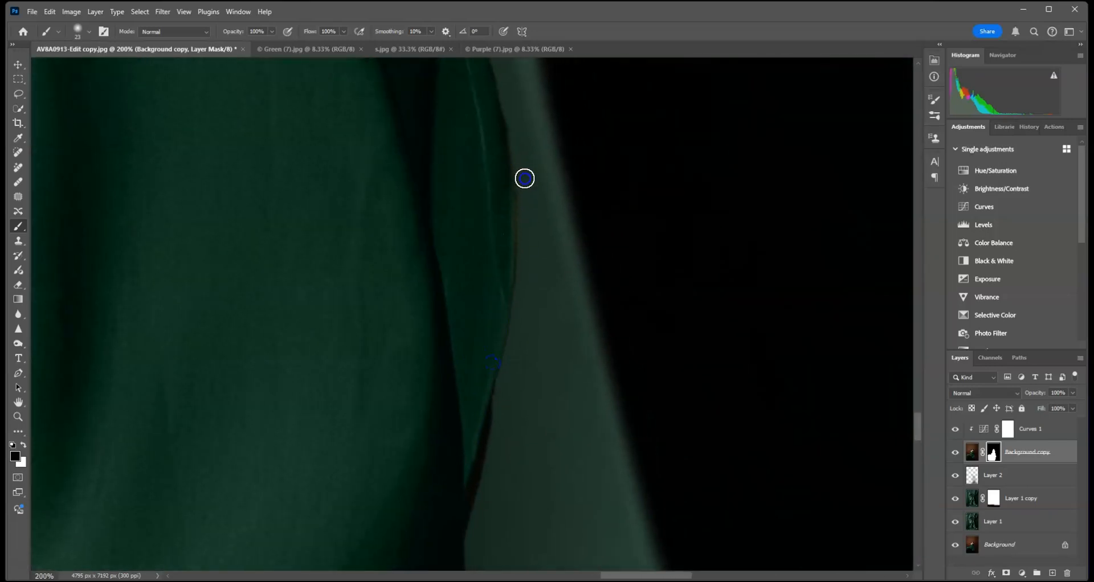
drag(502, 419, 527, 414)
Mask out the remaining reddish fringe along the pointed dress fold beside the hanging bow tail
drag(531, 102, 523, 382)
mouse_move(463, 169)
mouse_down()
mouse_move(559, 370)
mouse_move(487, 308)
mouse_up()
drag(488, 272, 570, 314)
Restore the outer edge of the lower forearm above the wrist by painting white on the mask with a smaller brush
click(78, 31)
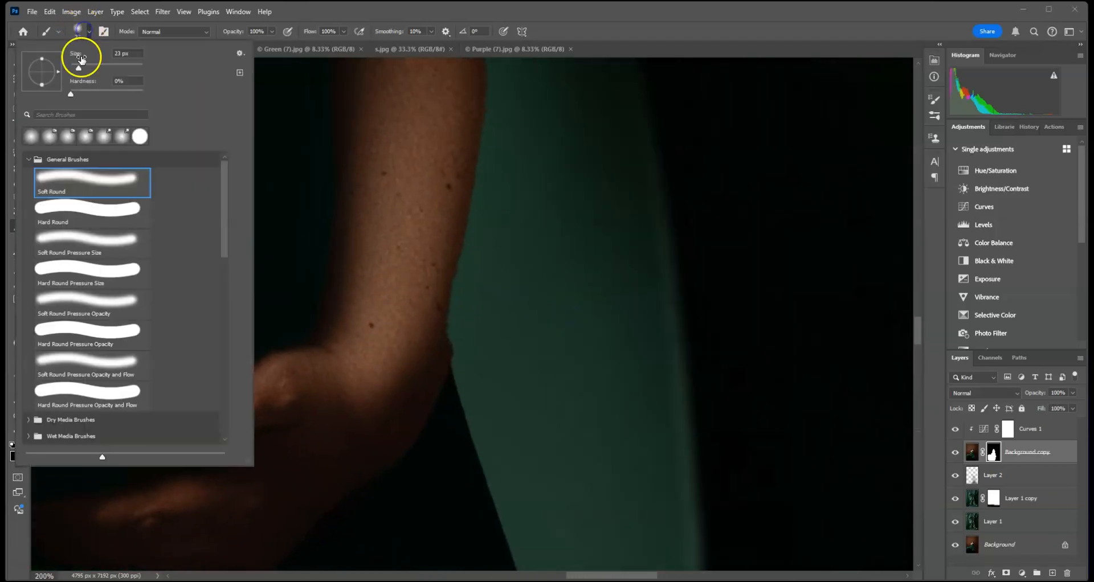
click(75, 67)
click(435, 303)
key(x)
drag(445, 331, 445, 356)
click(454, 276)
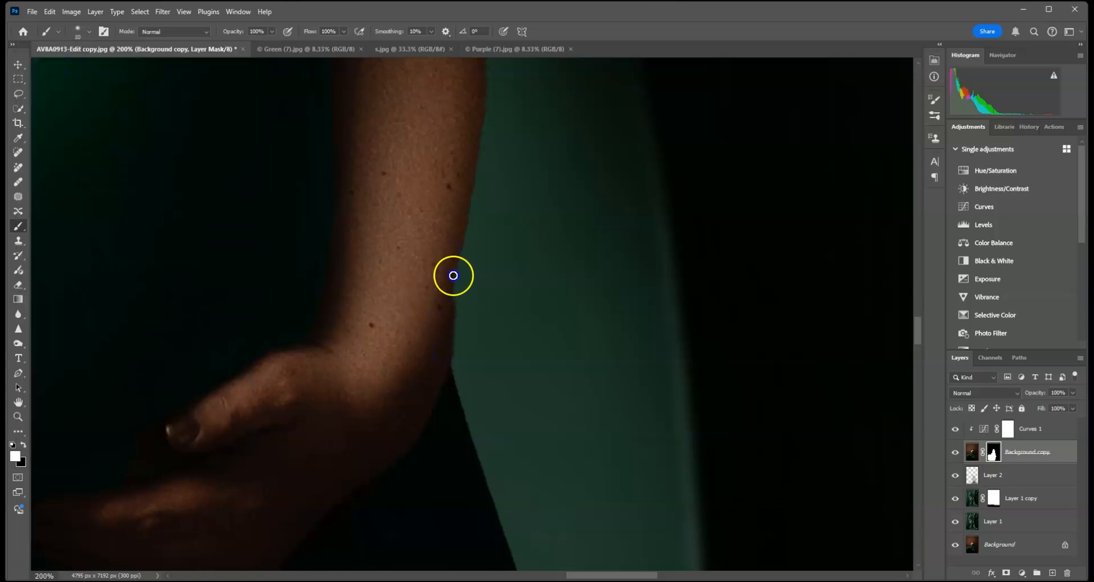
drag(455, 314, 472, 197)
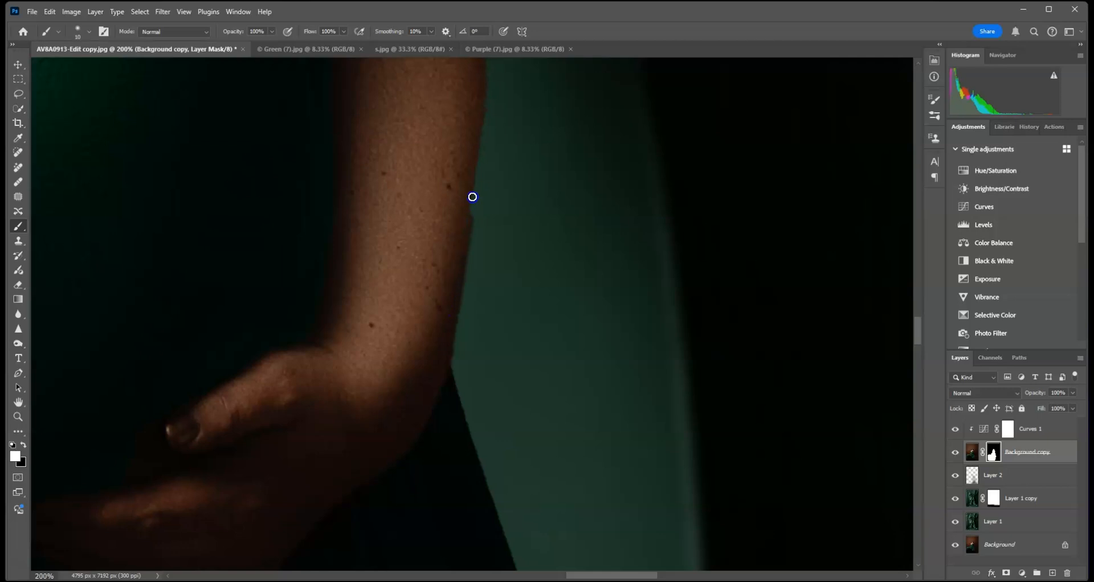
Smooth the same arm's outer edge up to and around the elbow by painting white on the subject mask
drag(465, 136, 447, 315)
click(477, 198)
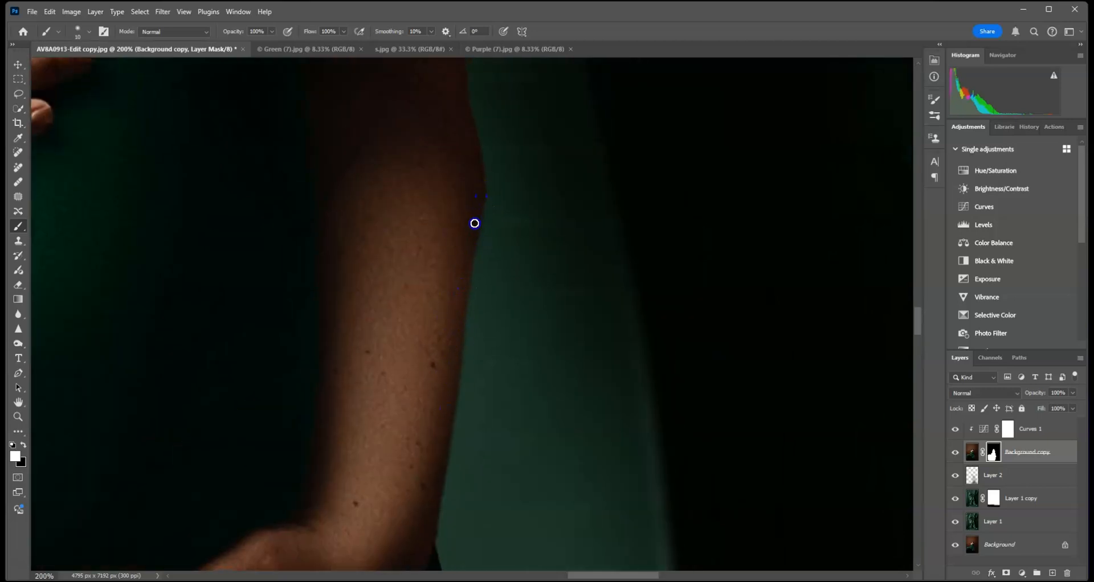
mouse_move(451, 212)
mouse_down()
mouse_move(428, 310)
mouse_move(439, 177)
mouse_up()
drag(472, 197, 469, 184)
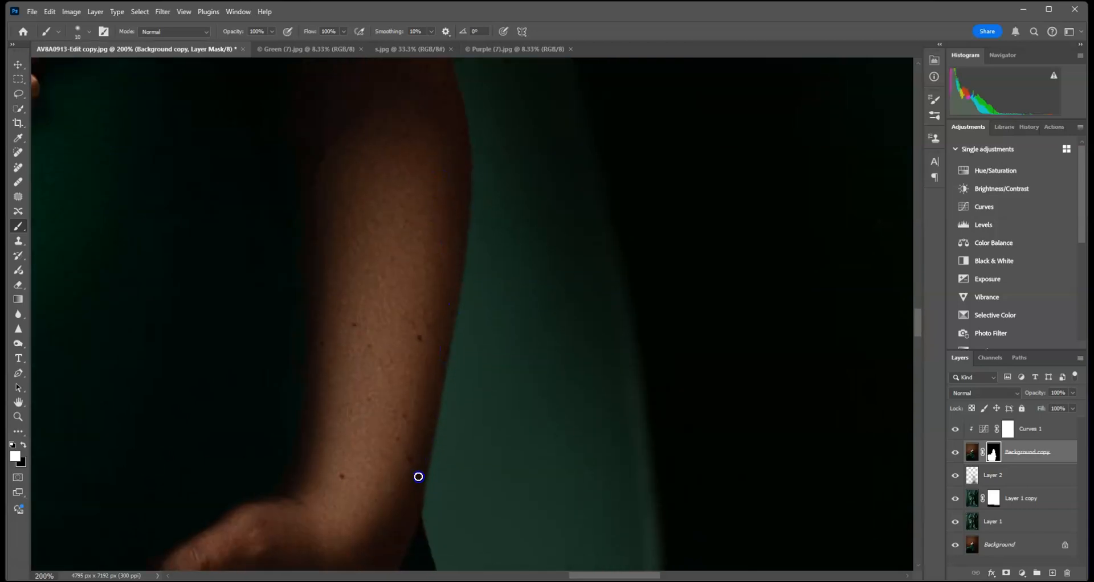
drag(398, 294, 481, 272)
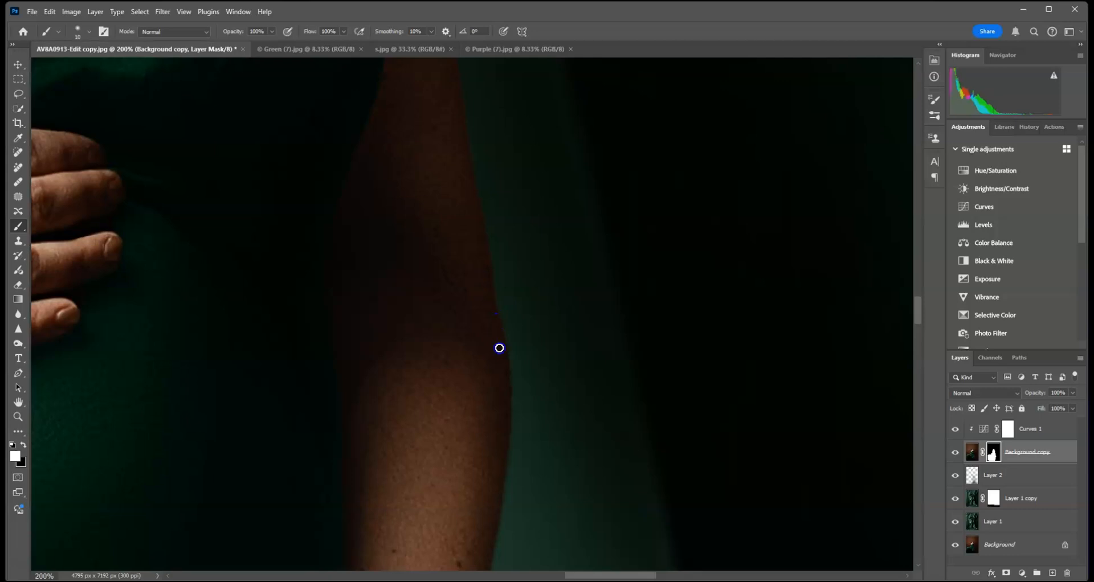
drag(458, 218, 455, 276)
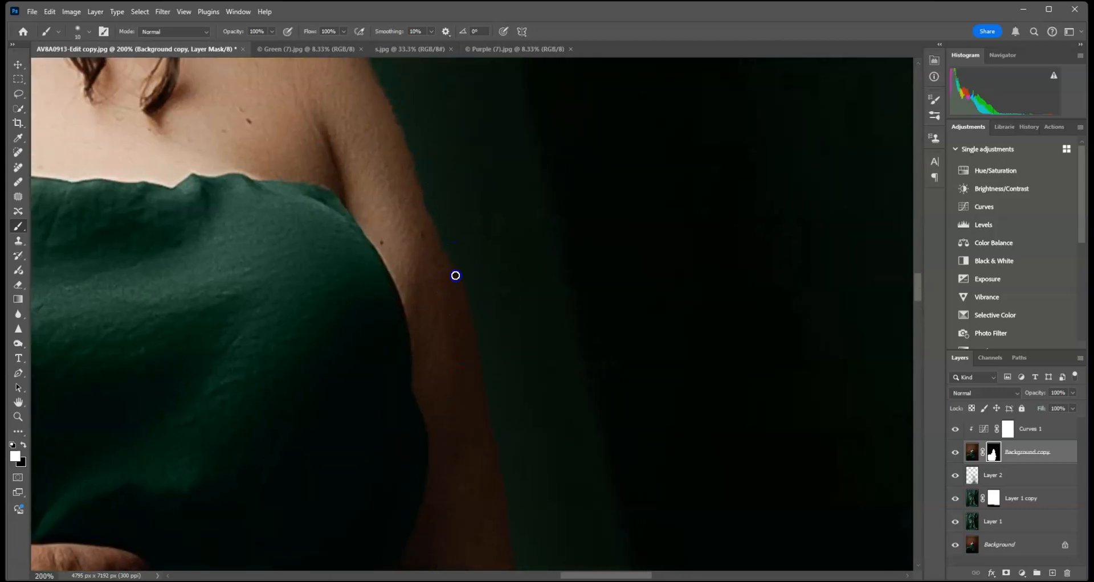
Restore the outer edge of the untattooed upper arm and shoulder in white on the mask
drag(400, 149, 433, 287)
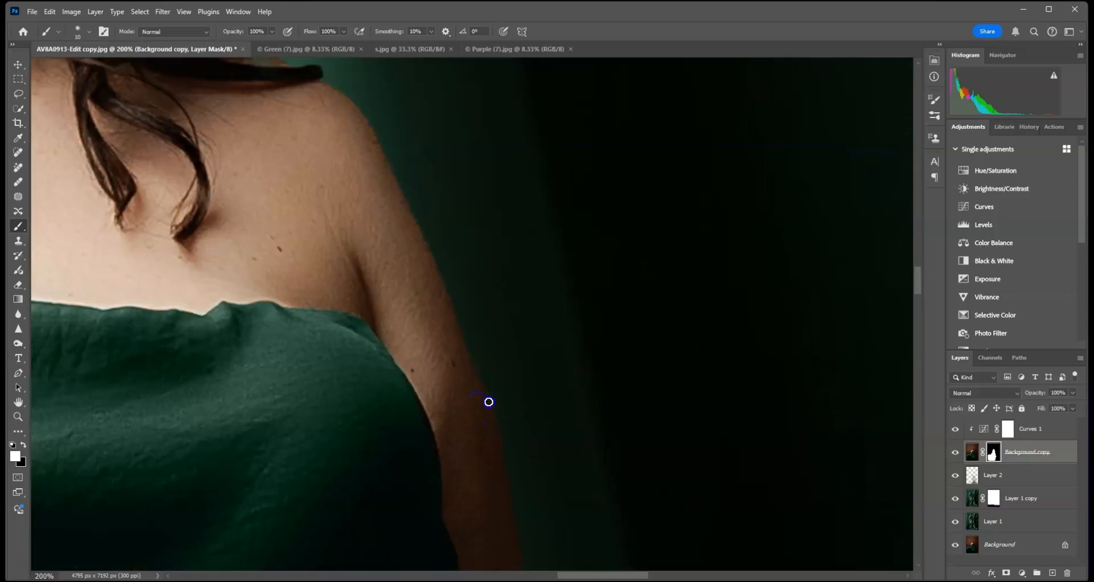
drag(451, 299, 397, 162)
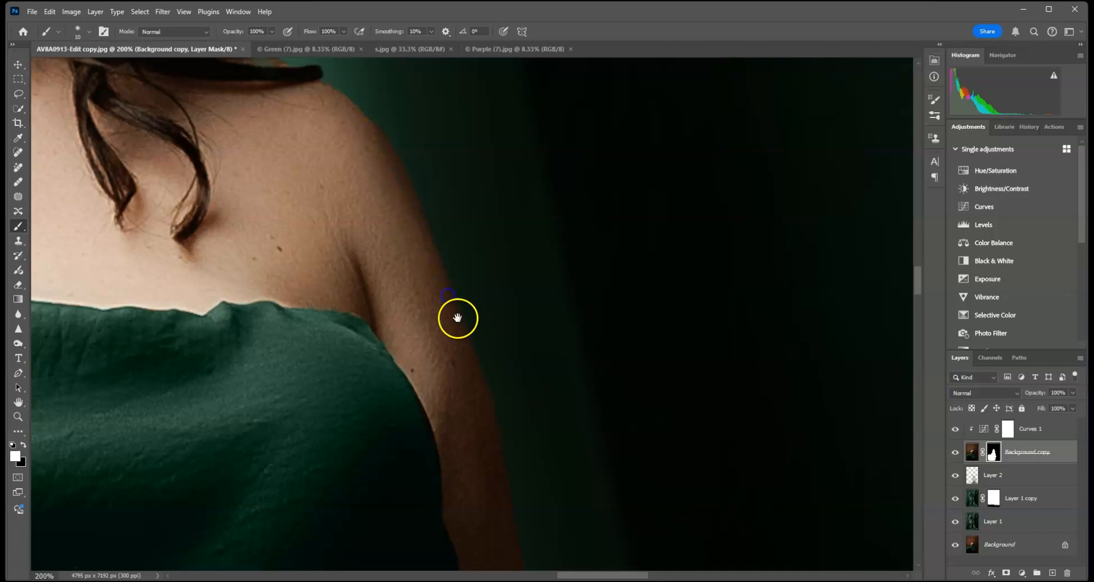
drag(457, 317, 464, 463)
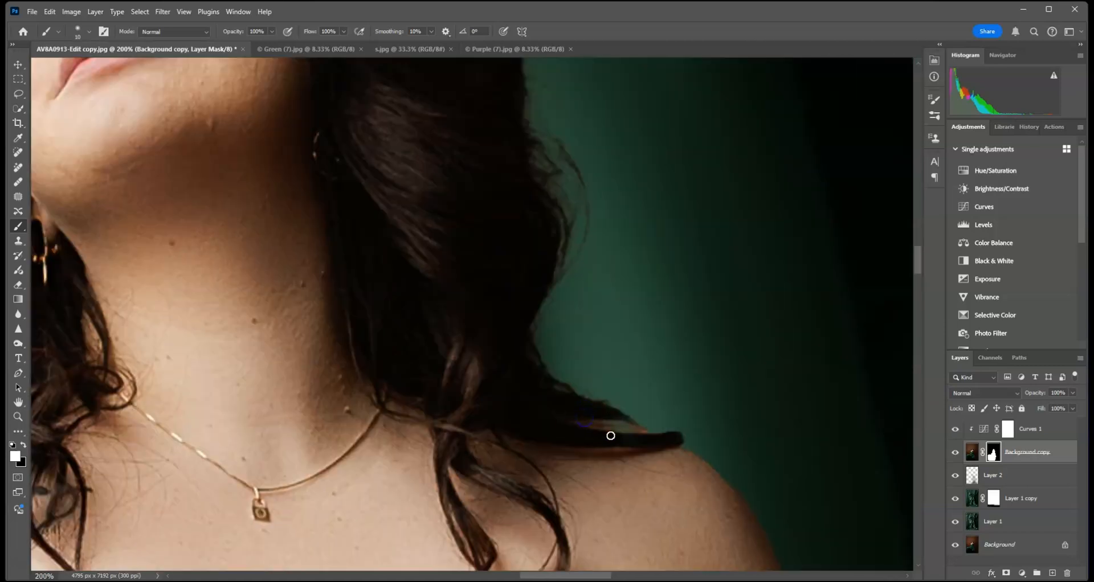
Restore the hair outline around the crown and forehead side of the head by painting white on the mask
drag(547, 202, 612, 430)
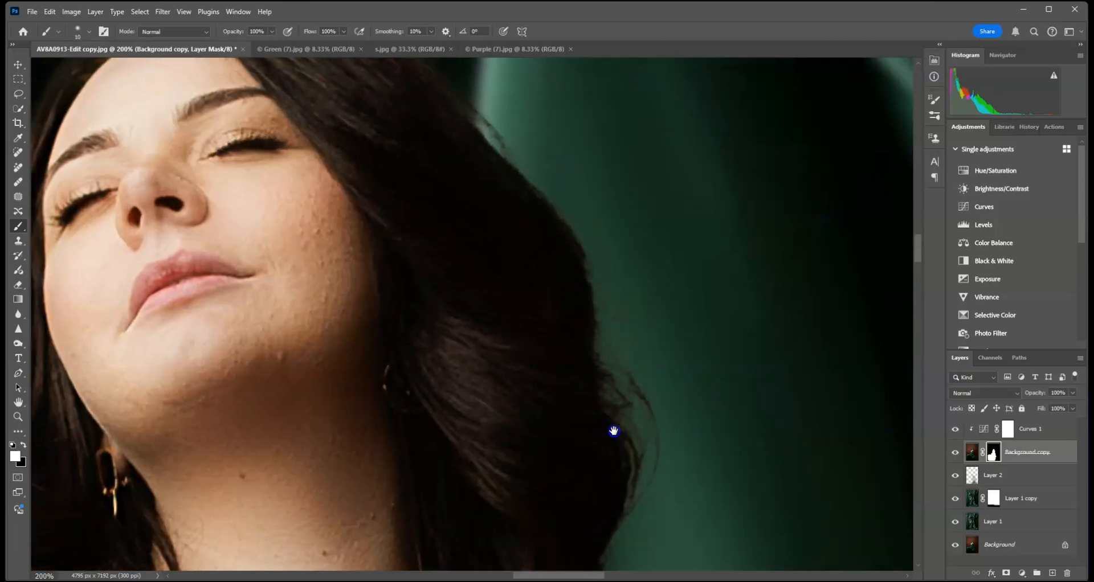
drag(496, 98, 609, 358)
drag(192, 325, 145, 408)
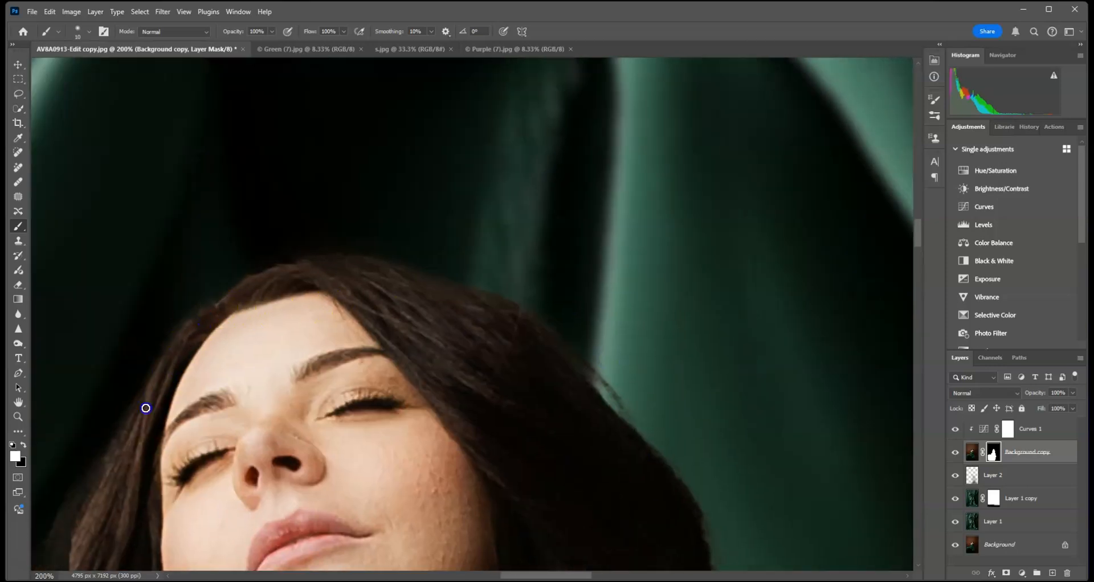
mouse_move(209, 317)
mouse_down()
mouse_move(183, 328)
mouse_move(123, 446)
mouse_up()
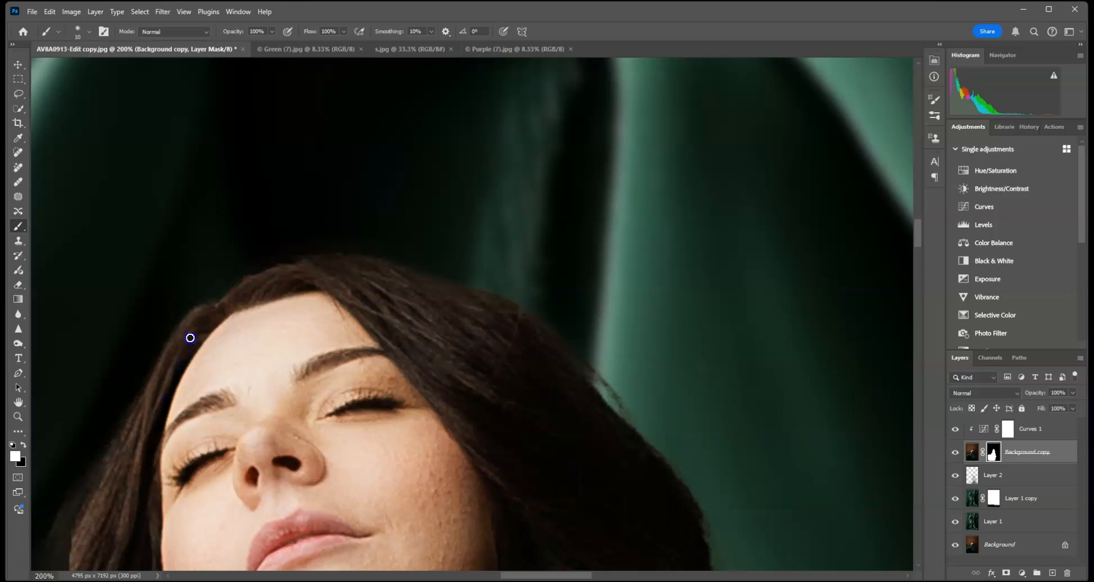
mouse_move(243, 289)
mouse_down()
mouse_move(347, 258)
mouse_move(453, 309)
mouse_up()
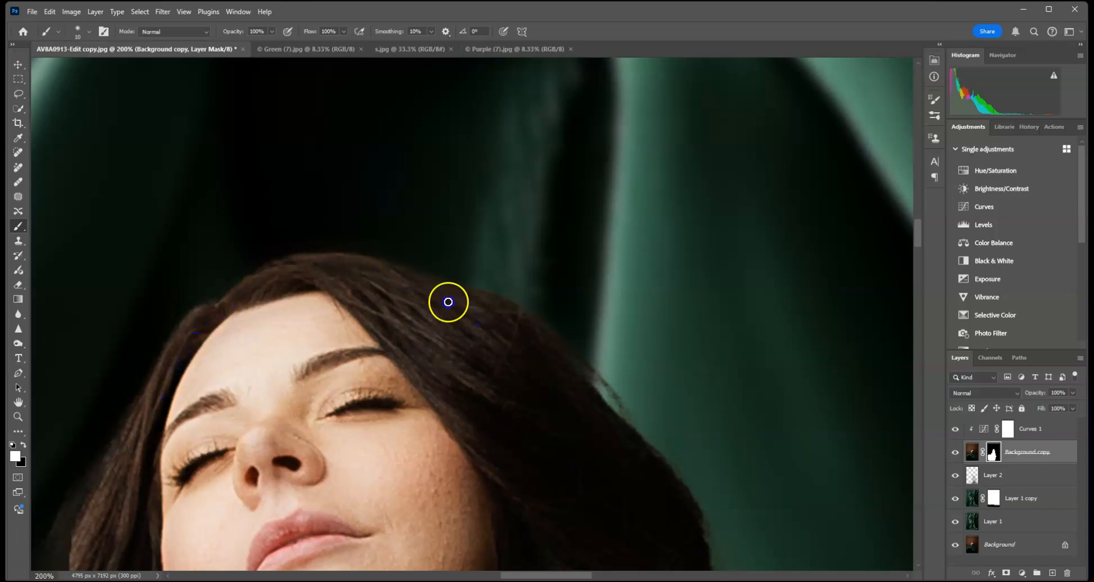
drag(302, 388, 519, 240)
mouse_move(307, 373)
mouse_down()
mouse_move(298, 414)
mouse_move(281, 405)
mouse_up()
mouse_move(280, 405)
mouse_down()
mouse_move(337, 329)
mouse_move(272, 408)
mouse_up()
Fill in the hair edge above the tattooed shoulder using a 15 px white brush on the mask
click(82, 32)
click(76, 65)
mouse_move(260, 453)
mouse_down()
mouse_move(255, 526)
mouse_move(267, 409)
mouse_move(301, 375)
mouse_move(270, 514)
mouse_move(257, 469)
mouse_move(276, 455)
mouse_up()
drag(293, 358, 376, 228)
scroll(400, 203, down, 5)
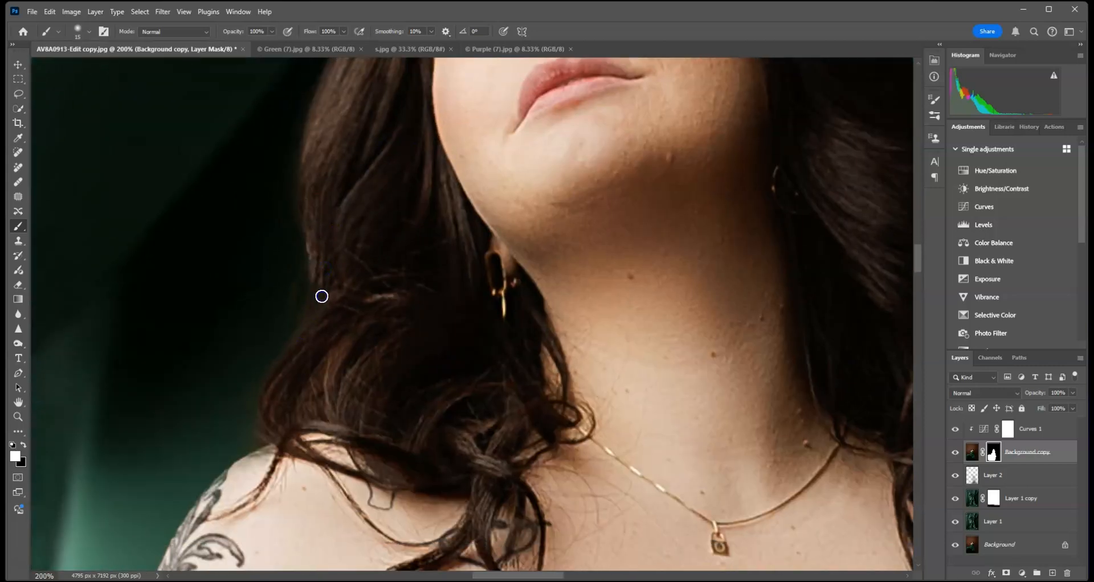
drag(322, 296, 318, 340)
drag(365, 473, 390, 316)
drag(215, 466, 333, 306)
Reduce the brush to 12 px and refine the mask along the tattooed upper arm's outer edge
click(103, 36)
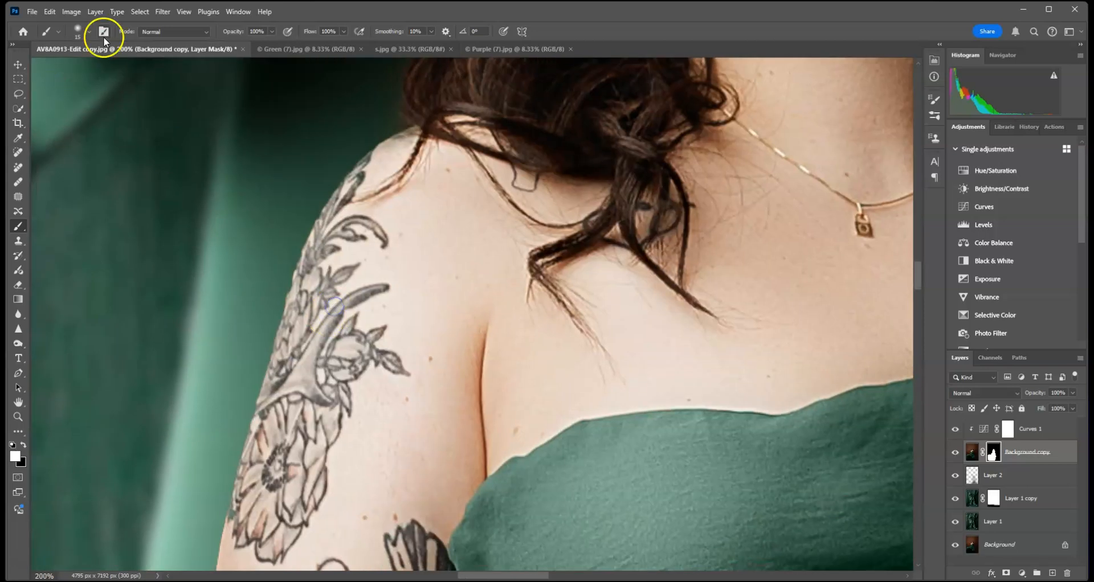
click(90, 32)
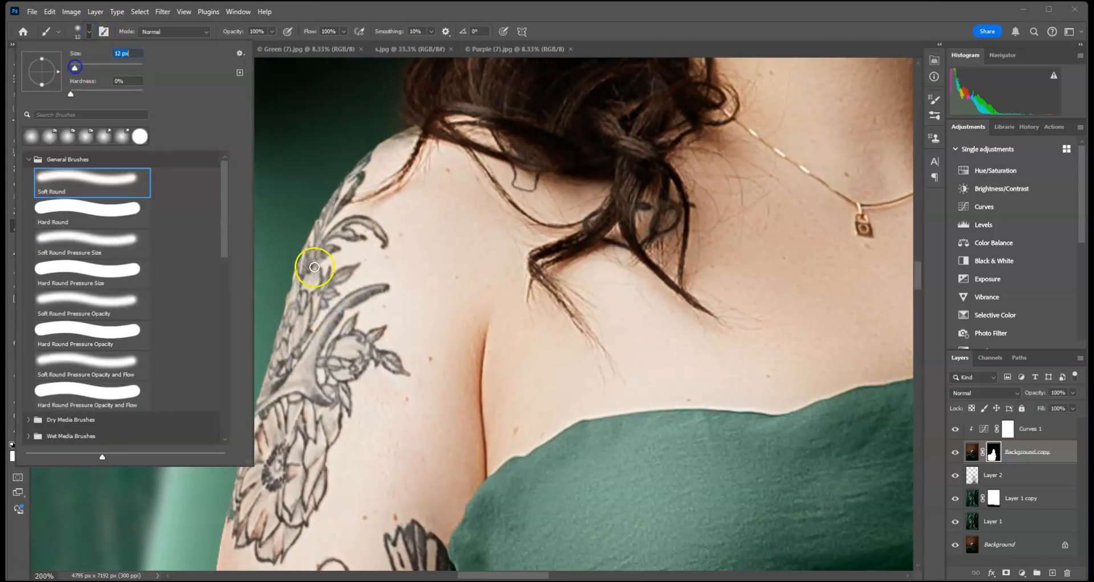
click(293, 294)
click(170, 90)
click(50, 12)
click(303, 301)
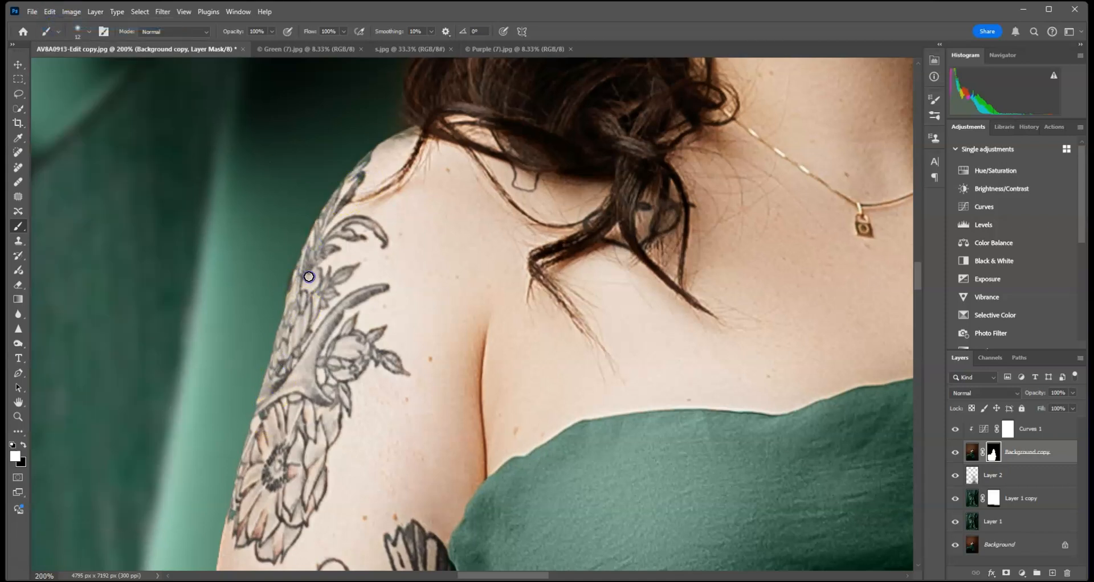
Continue refining the tattooed arm's edge past the flower tattoos and down along the elbow and forearm
drag(294, 470, 386, 85)
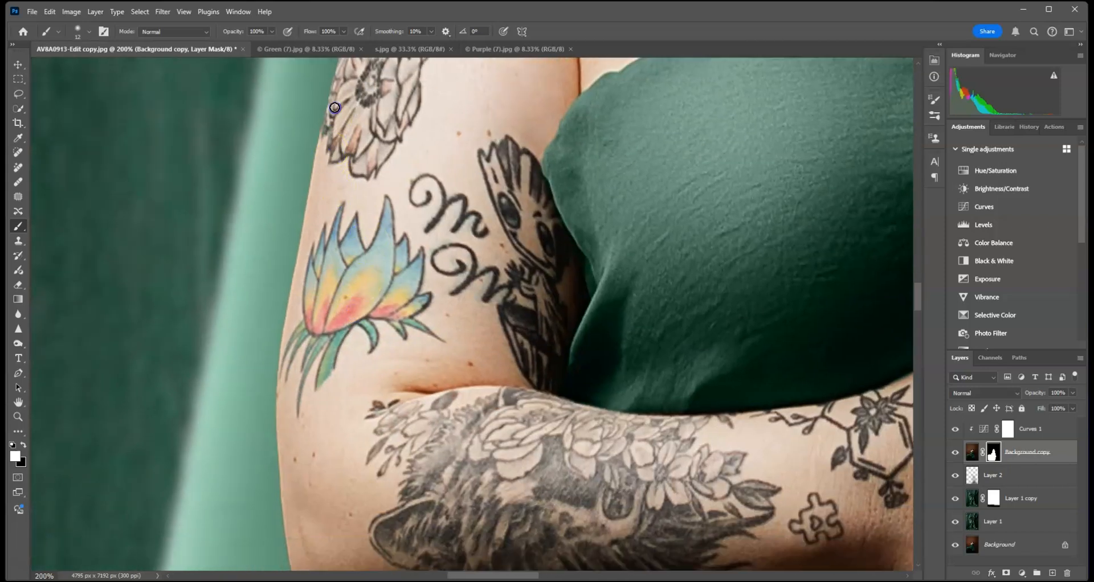
scroll(334, 108, down, 10)
click(378, 314)
drag(377, 314, 548, 275)
key(ctrl+0)
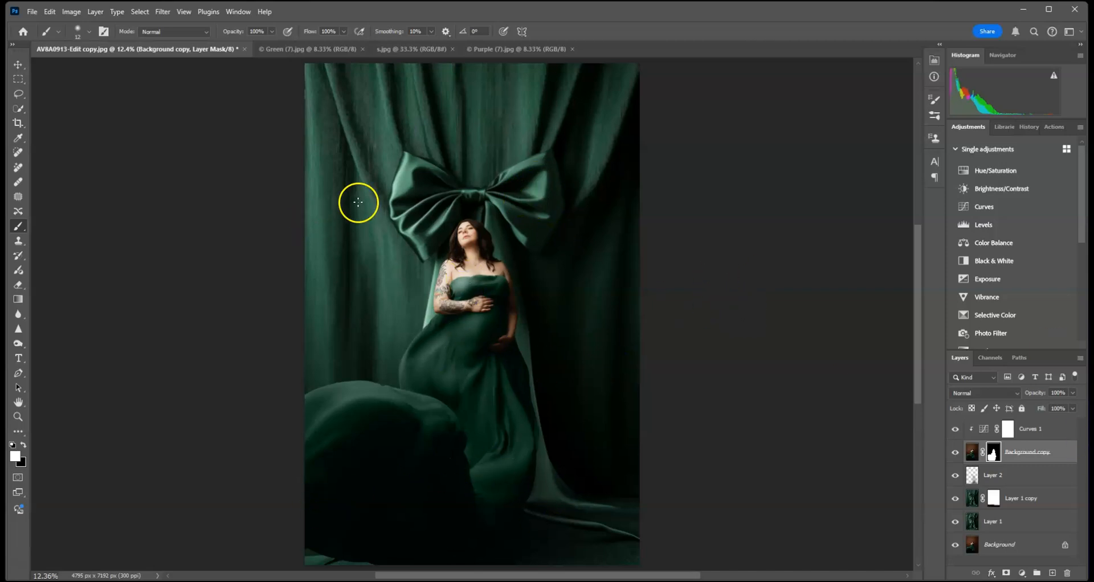
Flatten all layers of the composite into a single background layer
click(1064, 428)
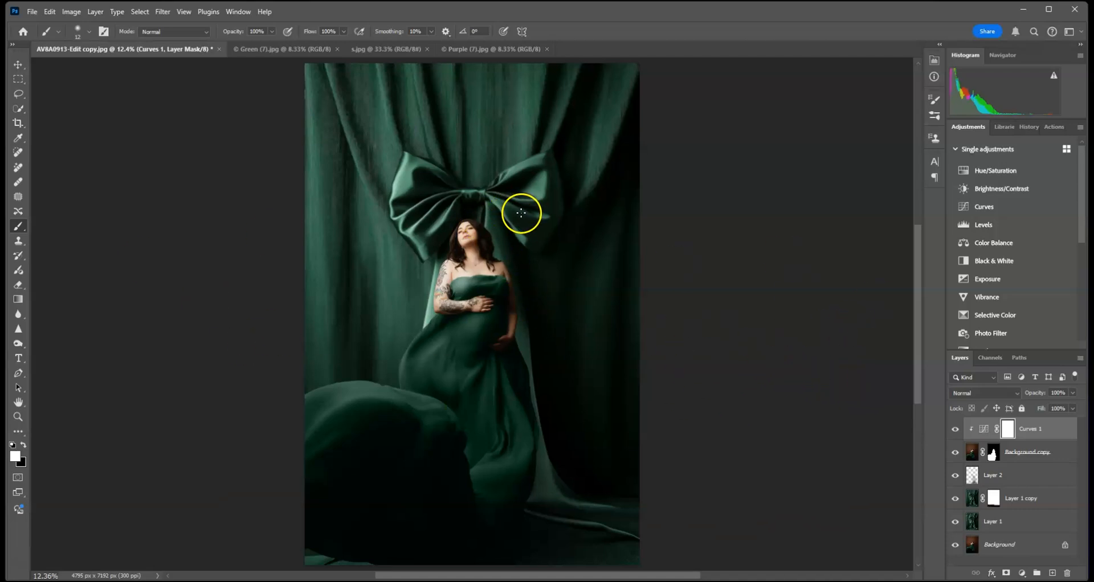
right_click(1022, 548)
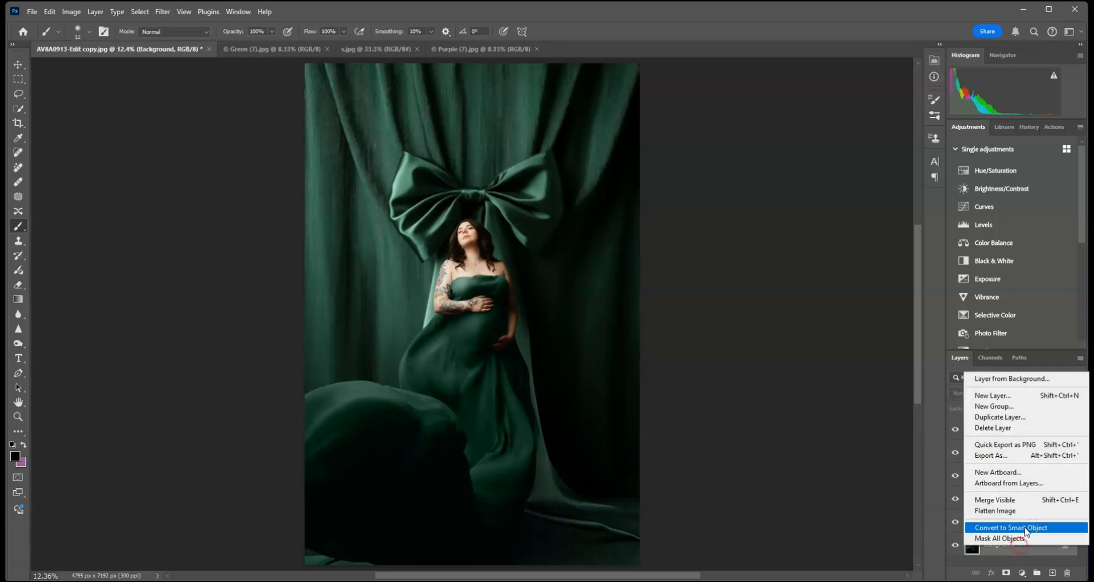
click(1016, 511)
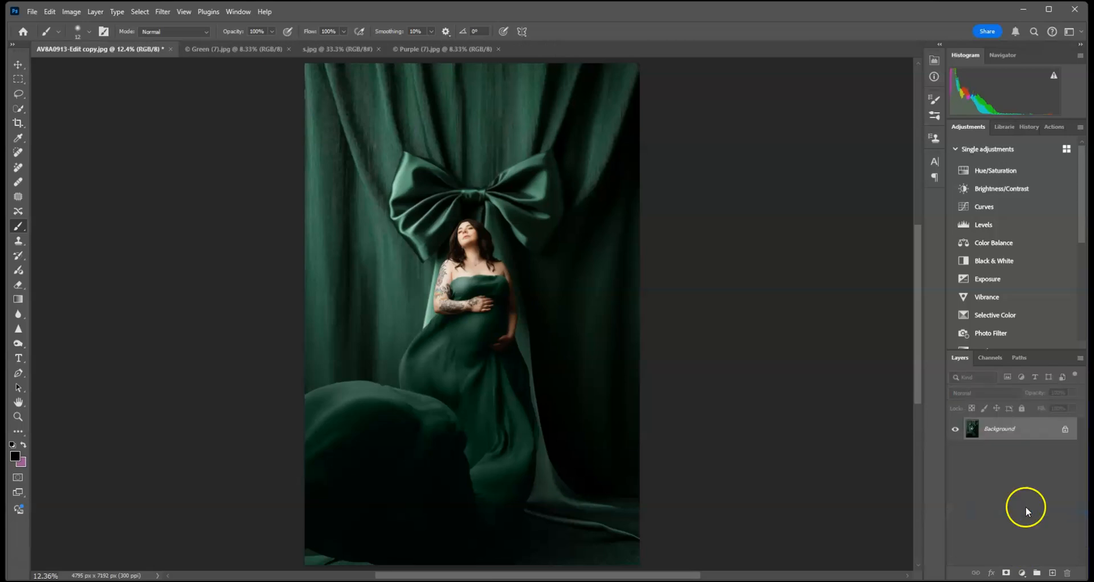
Add a Color Balance adjustment with midtones at +12 red and -1 blue, and compare the image before and after
click(991, 243)
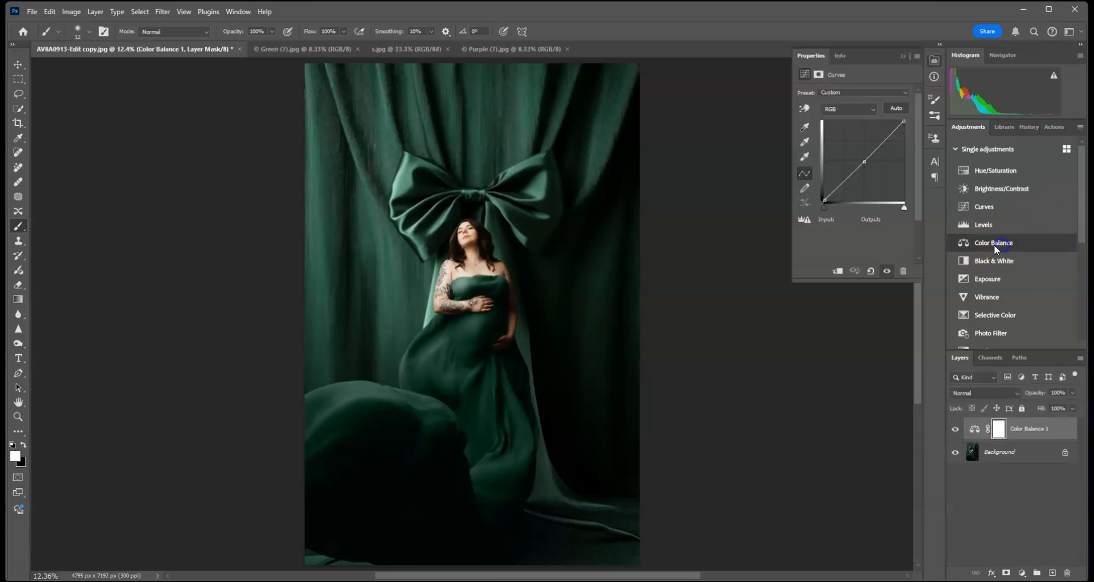
click(839, 154)
drag(838, 118, 843, 120)
click(955, 431)
click(955, 432)
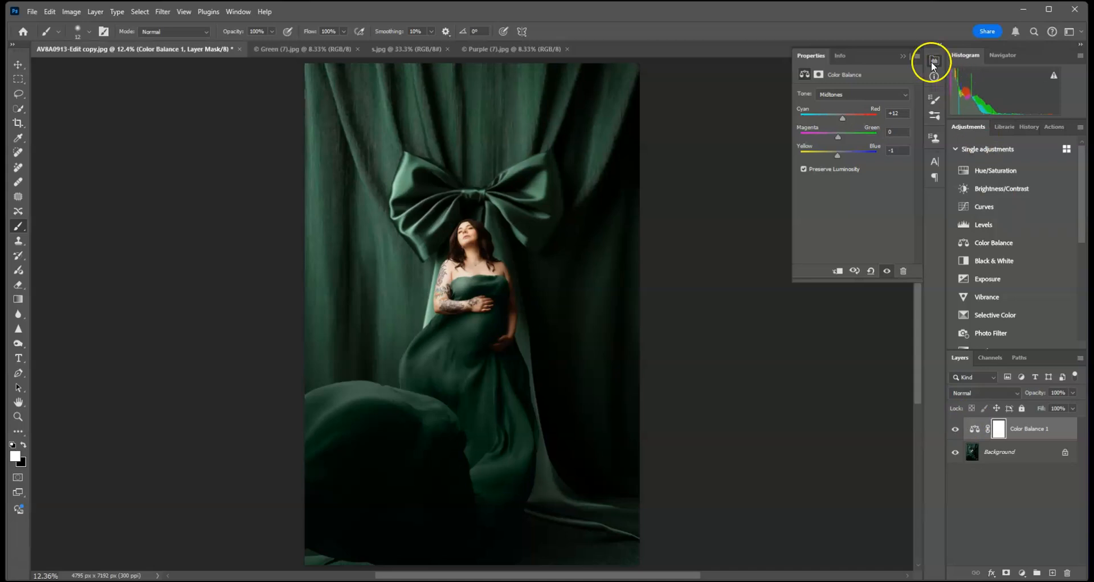
click(904, 55)
Set up the Blur tool at 100% strength for softening the tattooed arm's edge around the elbow
key(ctrl+plus)
key(ctrl+plus)
key(ctrl+plus)
key(ctrl+plus)
key(ctrl+plus)
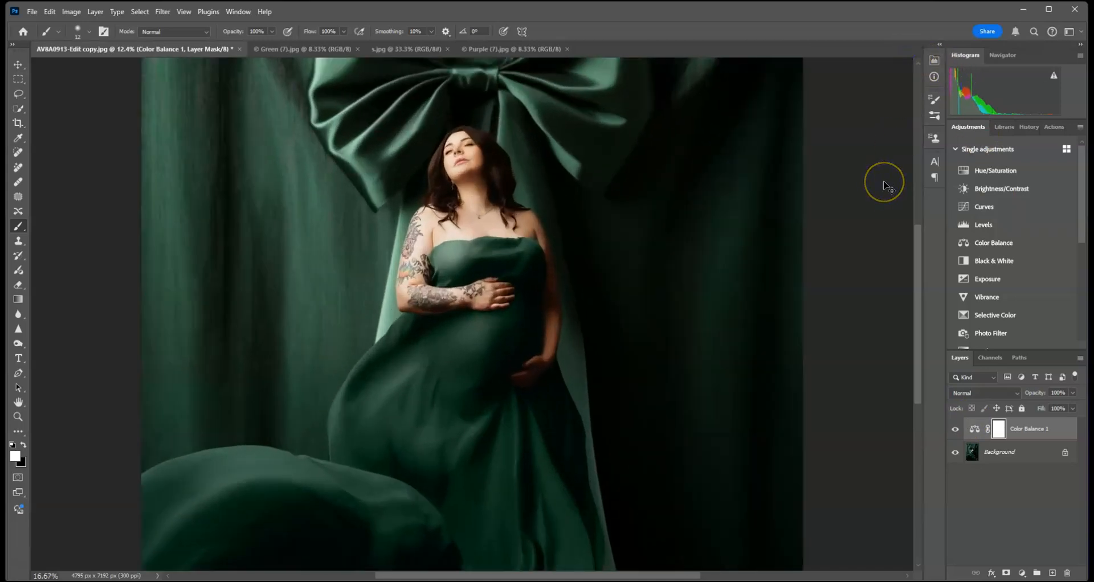
key(ctrl+plus)
key(ctrl+plus)
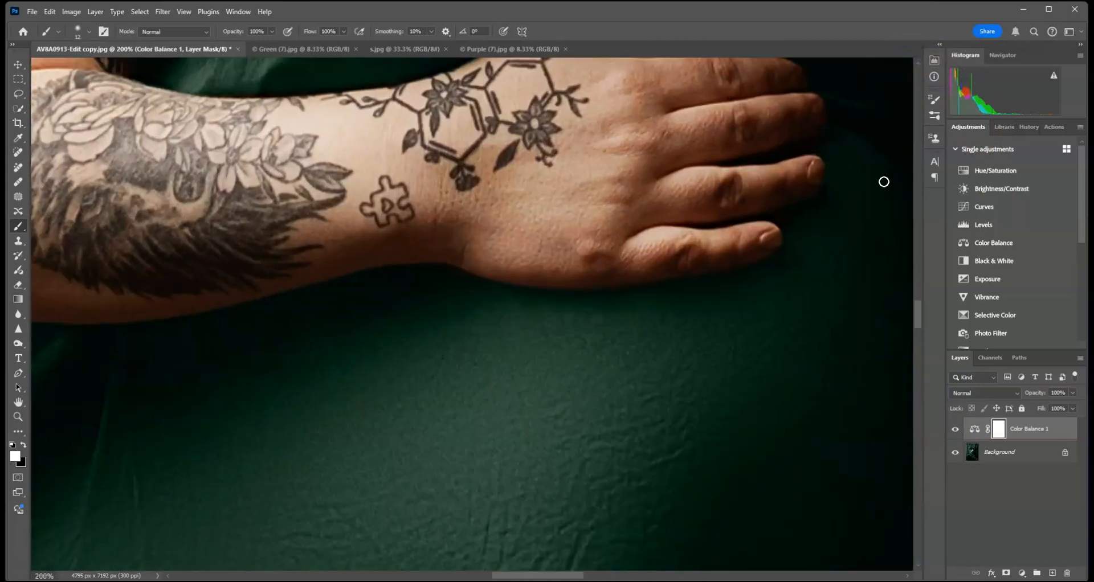
drag(276, 351, 732, 379)
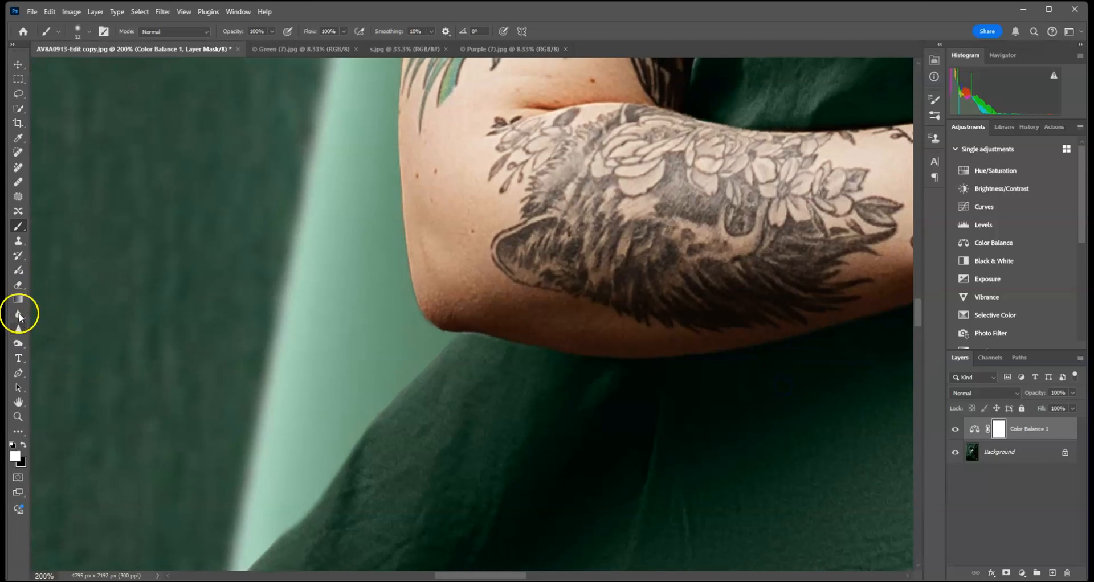
click(19, 315)
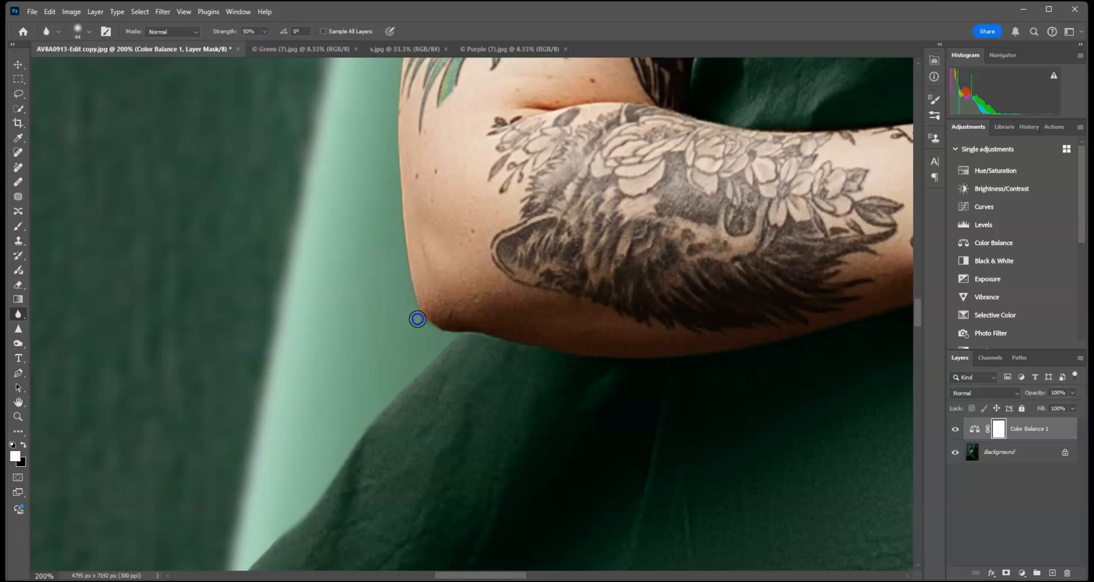
click(265, 32)
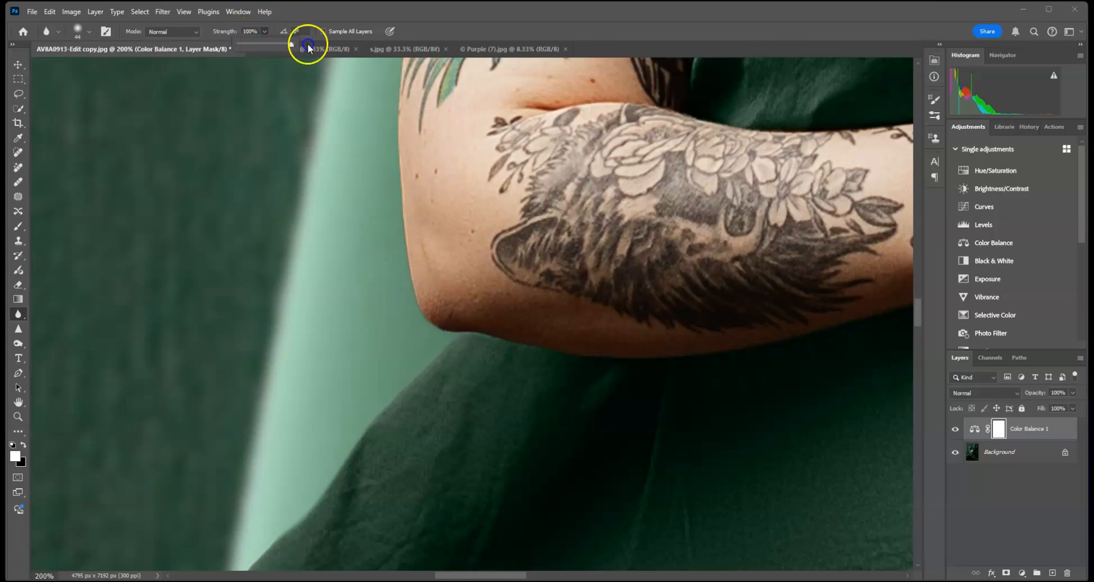
Flatten the Color Balance adjustment into the background layer
click(1019, 452)
right_click(1019, 451)
click(1031, 417)
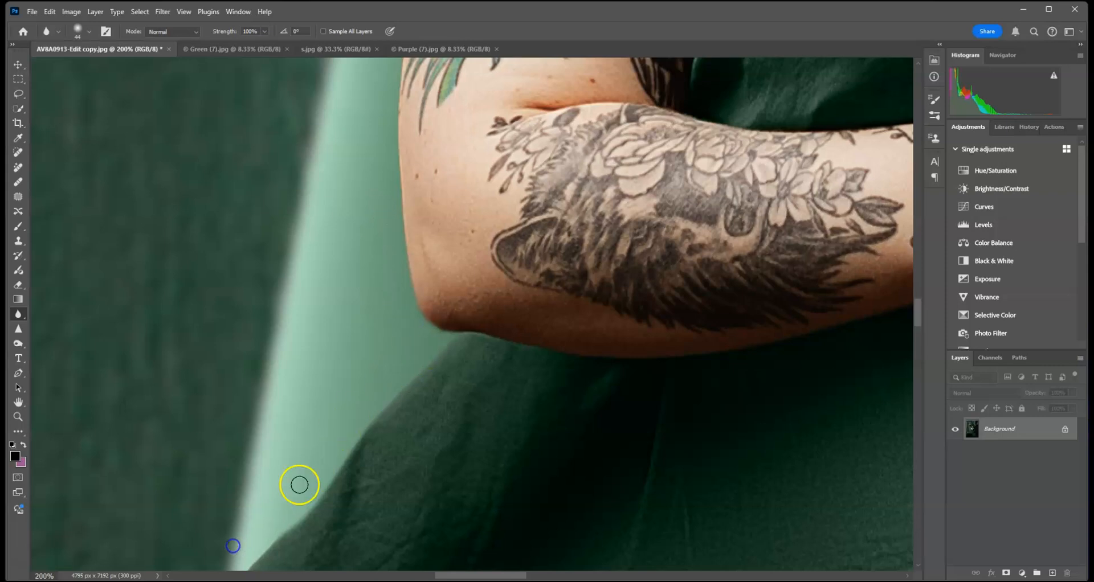
Soften the tattooed arm's outer edge against the bow tail with the Blur tool
scroll(319, 444, up, 3)
click(373, 276)
drag(438, 150, 378, 388)
drag(410, 246, 376, 319)
click(399, 205)
Blur the dress's outer edge against the curtain from below the elbow down to the spread fabric
scroll(398, 229, down, 10)
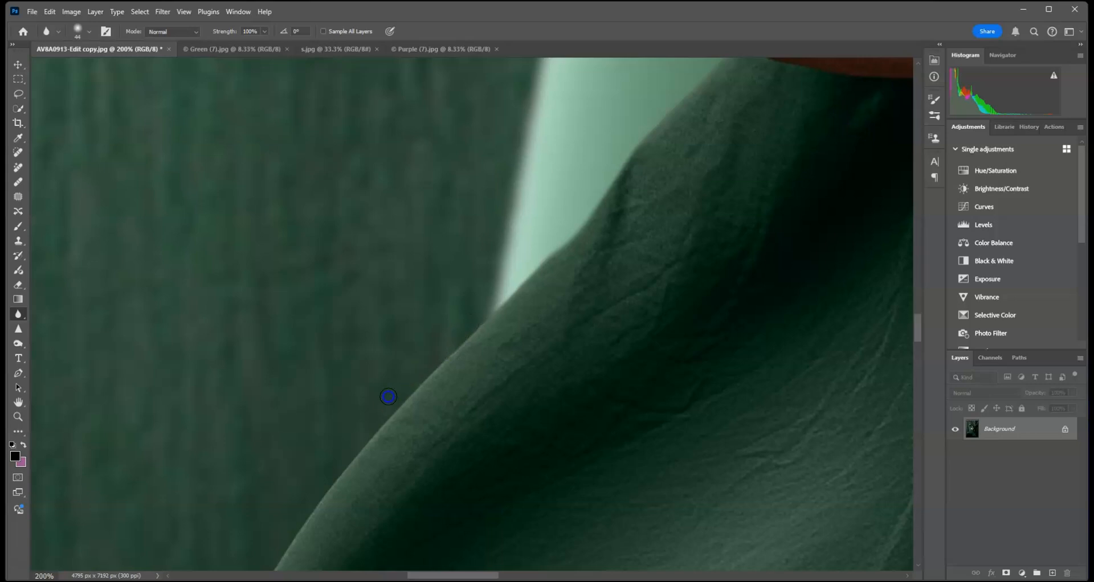
scroll(486, 280, down, 3)
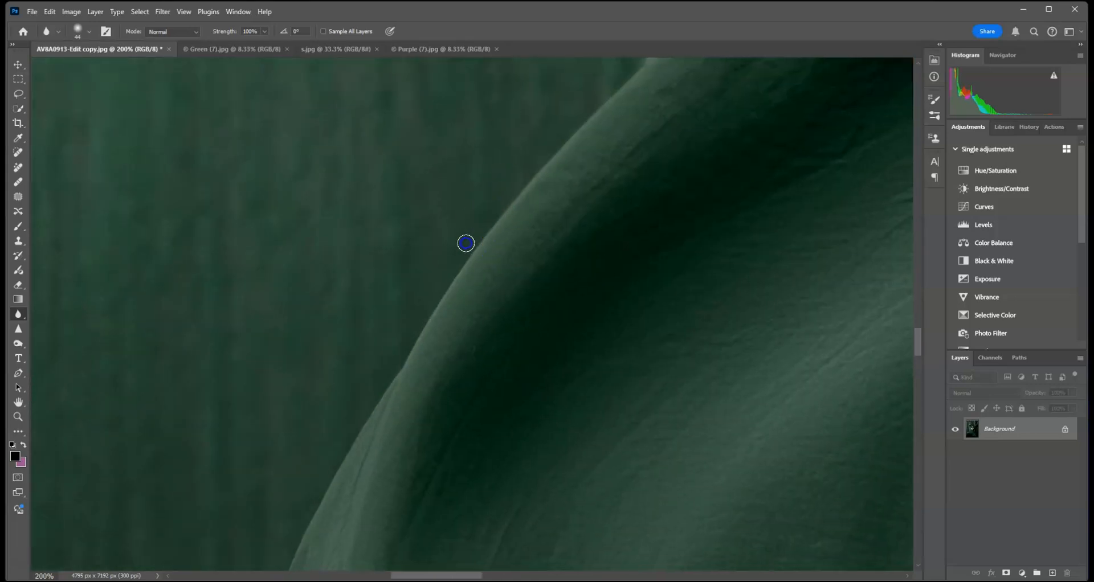
scroll(507, 247, down, 3)
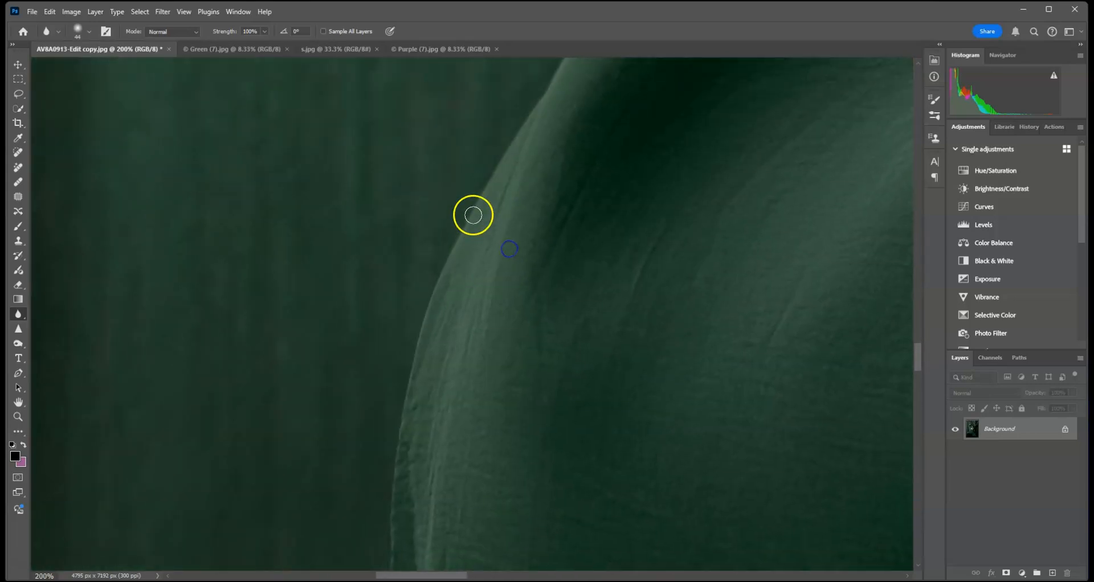
drag(426, 538, 476, 359)
mouse_move(460, 308)
mouse_down()
mouse_move(446, 273)
mouse_move(431, 490)
mouse_up()
drag(439, 321, 446, 566)
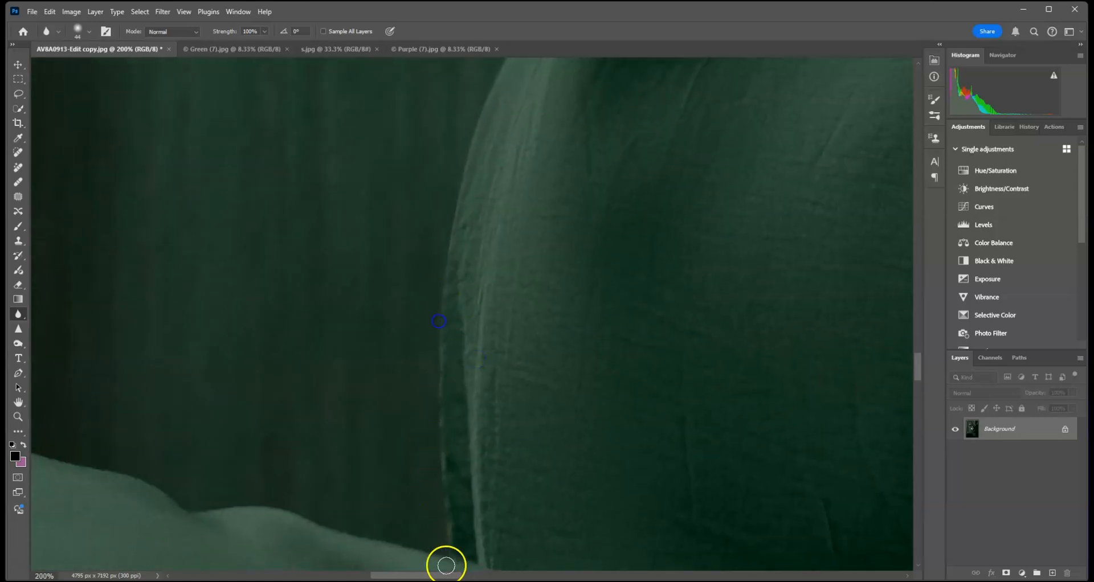
Blur the upper edge of the large spread fabric against the curtain, working down to the image's lower-left corner
drag(164, 484, 664, 448)
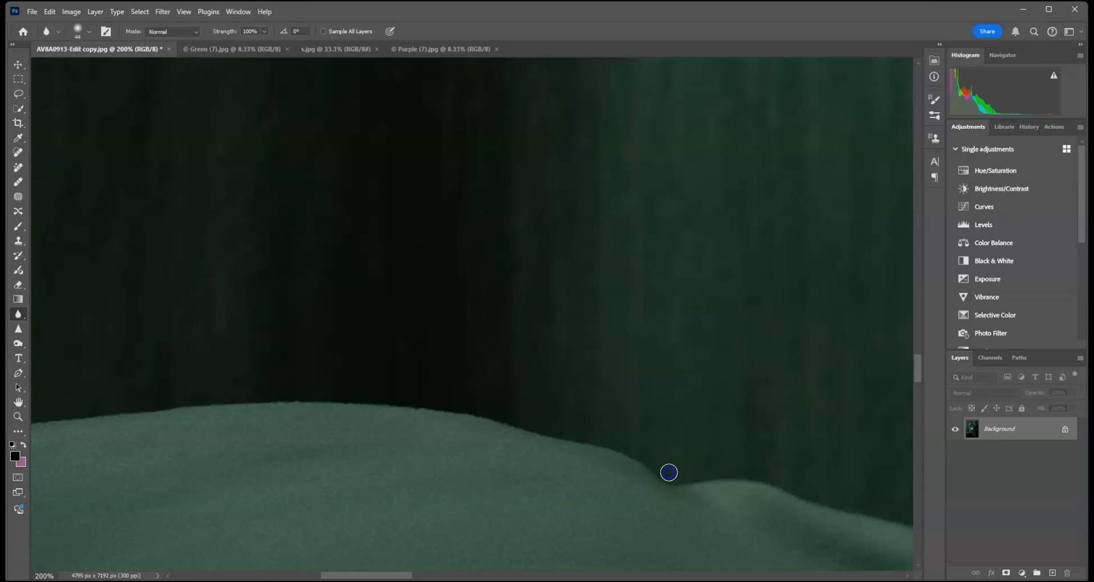
drag(403, 404, 200, 399)
mouse_move(379, 404)
mouse_down()
mouse_move(581, 363)
mouse_move(827, 365)
mouse_move(398, 398)
mouse_move(913, 354)
mouse_up()
drag(385, 398, 341, 420)
drag(338, 430, 705, 300)
drag(746, 253, 310, 411)
drag(659, 425, 761, 245)
drag(734, 370, 727, 200)
drag(743, 347, 754, 242)
drag(789, 416, 791, 292)
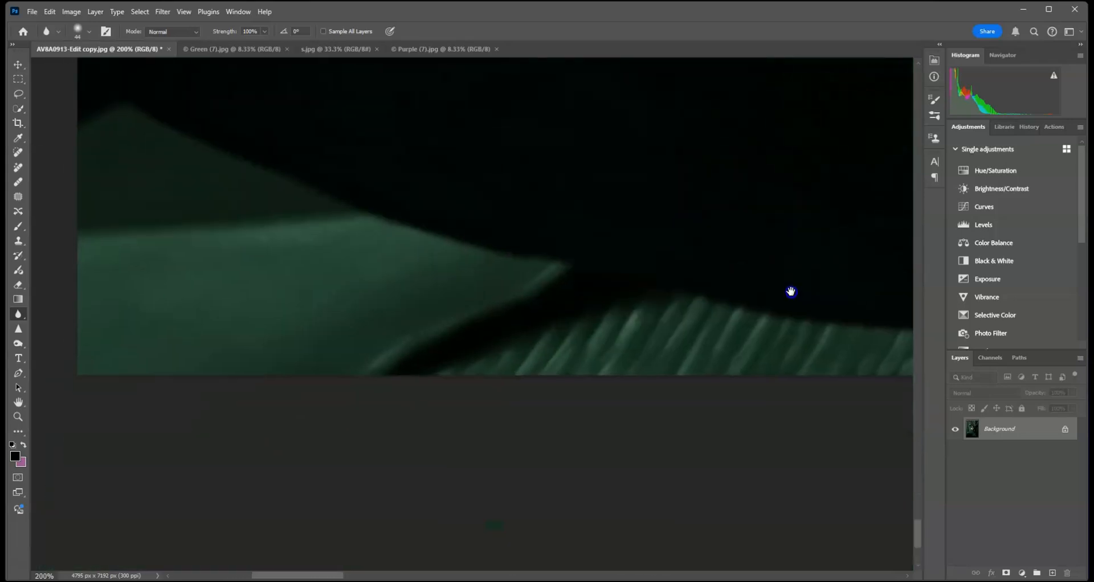
Soften the dress's lower right-hand edge where it meets the bow tail above the floor with the Blur tool
drag(424, 256, 624, 274)
drag(766, 287, 403, 260)
drag(807, 286, 319, 280)
drag(814, 174, 387, 258)
drag(797, 251, 537, 232)
drag(786, 188, 550, 244)
drag(763, 211, 664, 349)
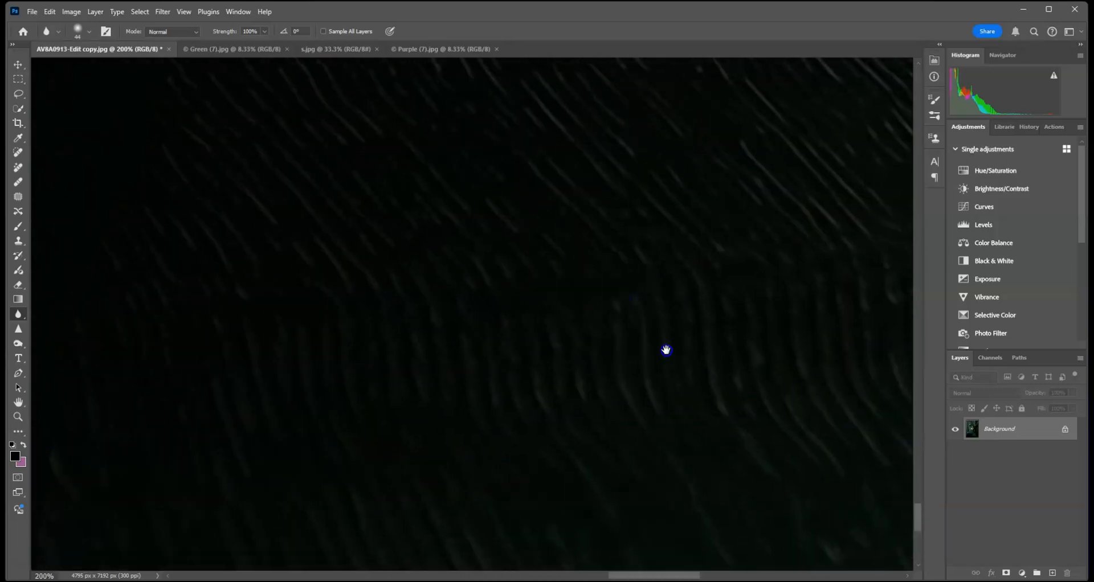
drag(644, 171, 644, 318)
drag(721, 91, 676, 207)
drag(683, 71, 740, 156)
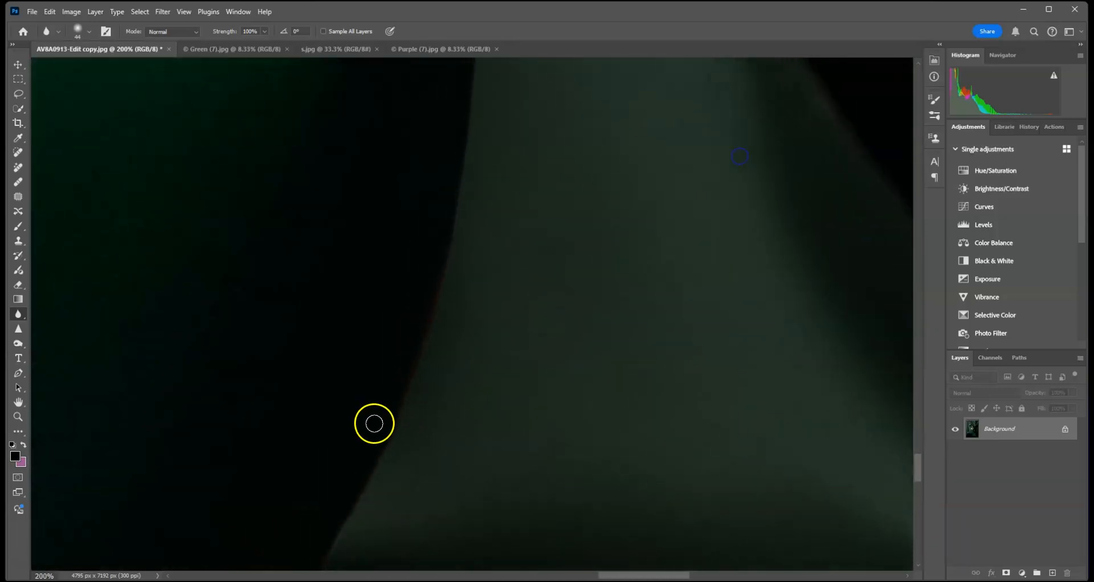
drag(365, 498, 554, 135)
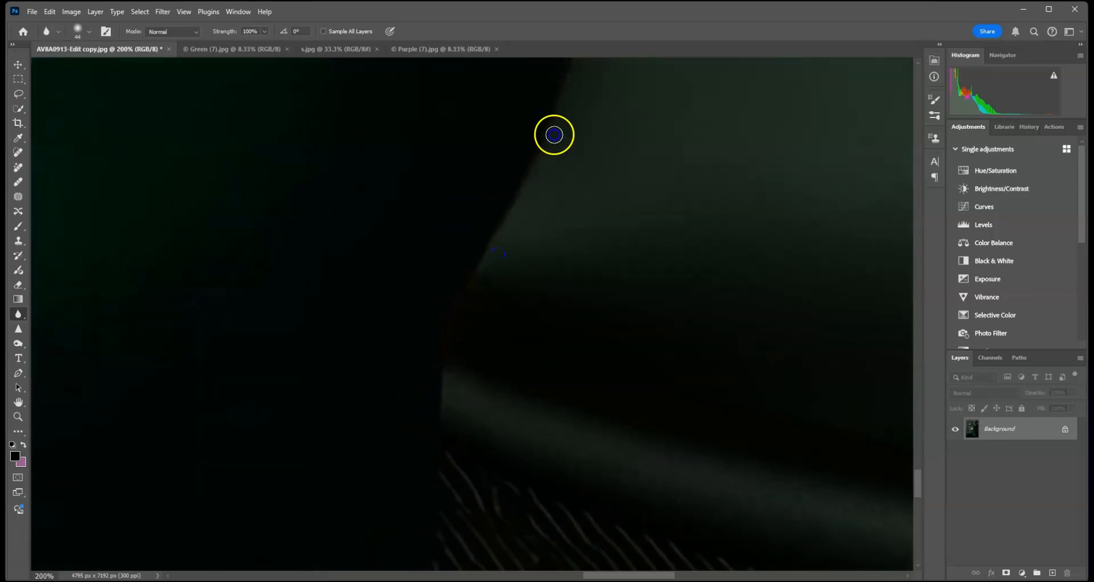
drag(473, 211, 476, 416)
mouse_move(587, 111)
mouse_down()
mouse_move(536, 405)
mouse_move(572, 256)
mouse_up()
drag(595, 165, 532, 420)
mouse_move(512, 191)
mouse_down()
mouse_move(517, 380)
mouse_move(541, 151)
mouse_move(493, 297)
mouse_move(482, 406)
mouse_up()
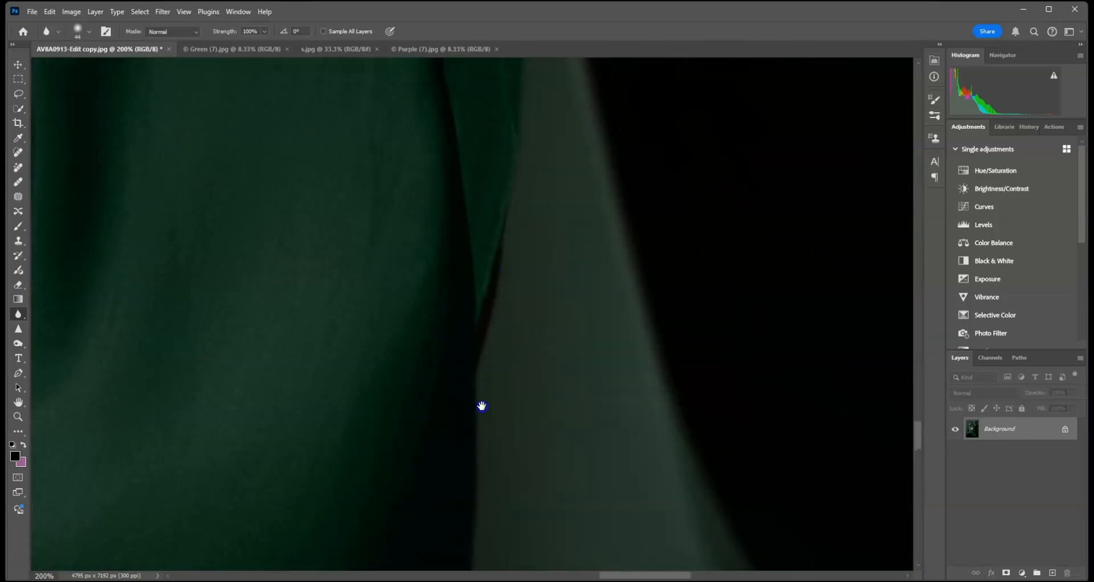
Blur the right-hand cut-out edge of the dress and arm against the bow tail, from mid-skirt up to the shoulder
drag(511, 147, 540, 114)
drag(581, 178, 483, 394)
mouse_move(437, 226)
mouse_down()
mouse_move(453, 358)
mouse_move(452, 245)
mouse_up()
drag(437, 174, 462, 376)
mouse_move(393, 110)
mouse_down()
mouse_move(401, 179)
mouse_move(400, 162)
mouse_up()
drag(399, 114, 488, 398)
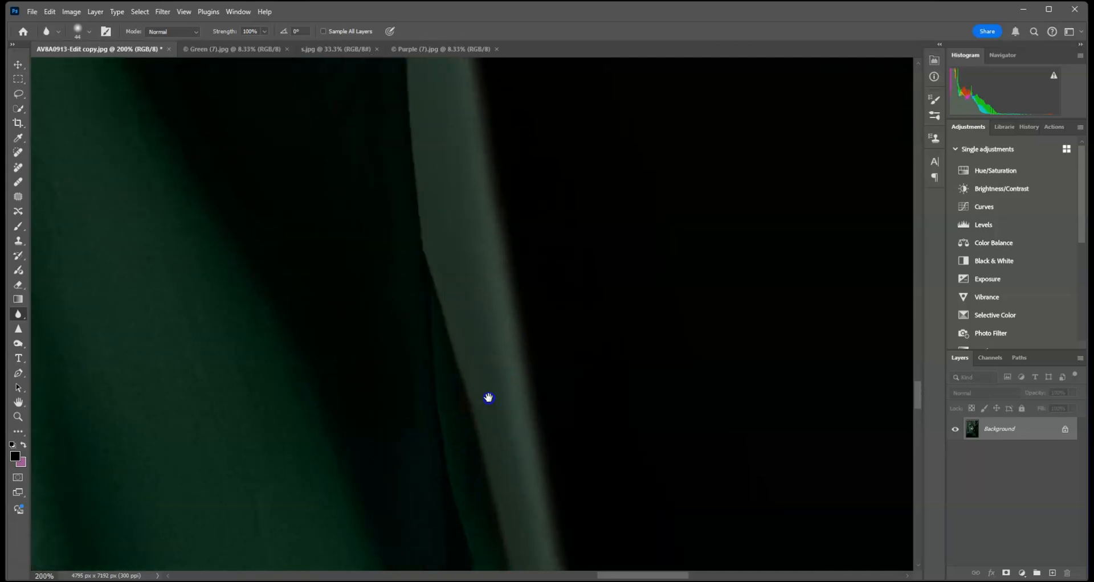
drag(441, 202, 442, 307)
drag(465, 163, 491, 435)
drag(425, 247, 433, 410)
drag(387, 172, 470, 478)
drag(428, 380, 427, 345)
drag(448, 216, 472, 490)
drag(488, 210, 550, 484)
drag(503, 252, 561, 488)
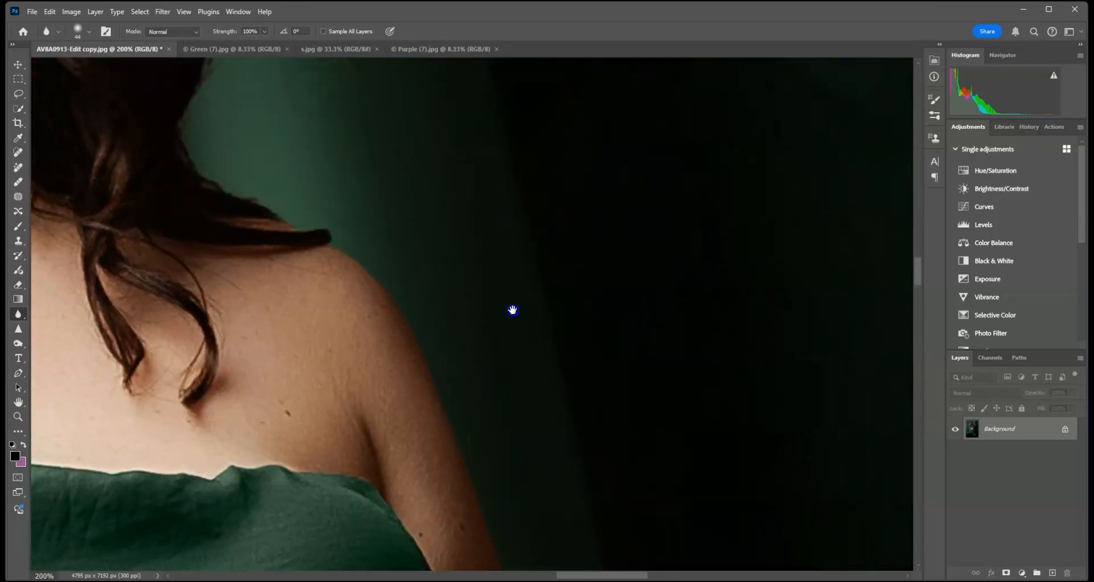
Soften the outer edge of the hair beside the shoulder and neck, and fit the whole portrait in view
drag(319, 232, 601, 310)
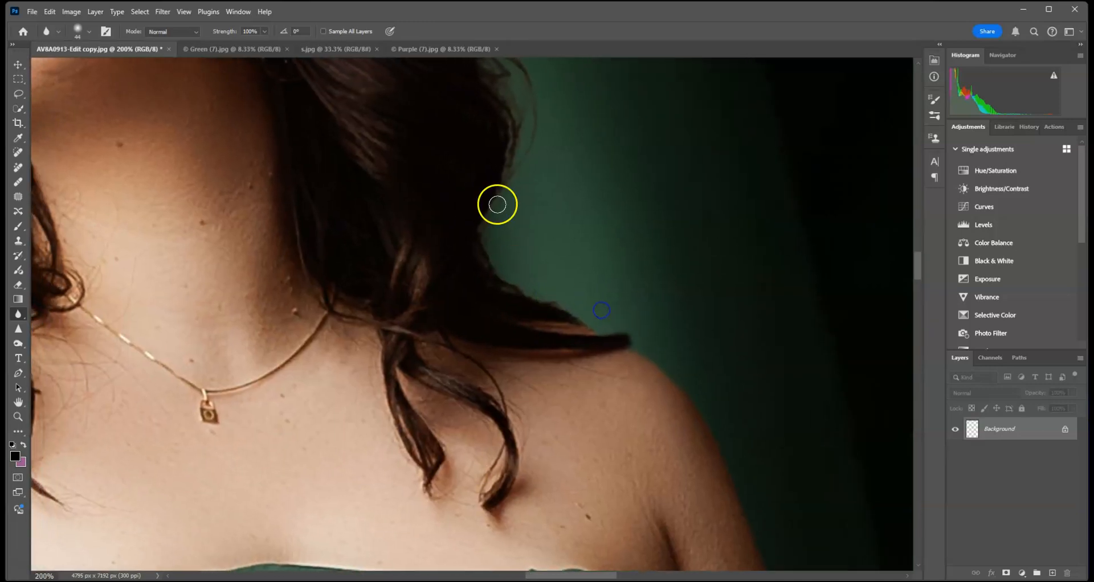
drag(540, 196, 637, 346)
drag(625, 296, 677, 176)
drag(830, 379, 798, 325)
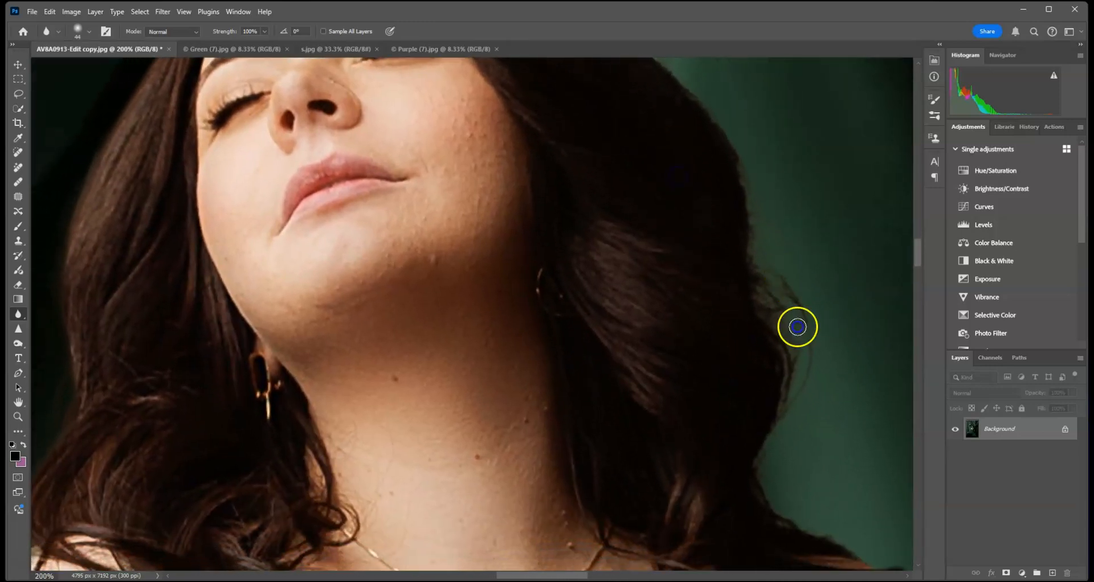
drag(776, 285, 761, 174)
drag(616, 186, 711, 491)
mouse_move(462, 399)
mouse_down()
mouse_move(524, 419)
mouse_move(786, 281)
mouse_up()
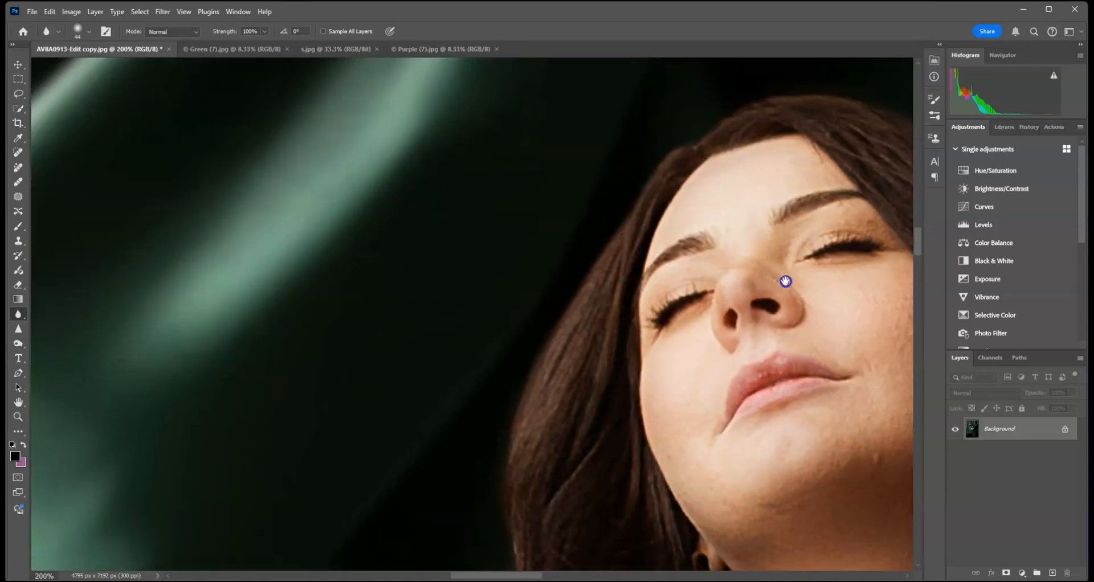
key(ctrl+0)
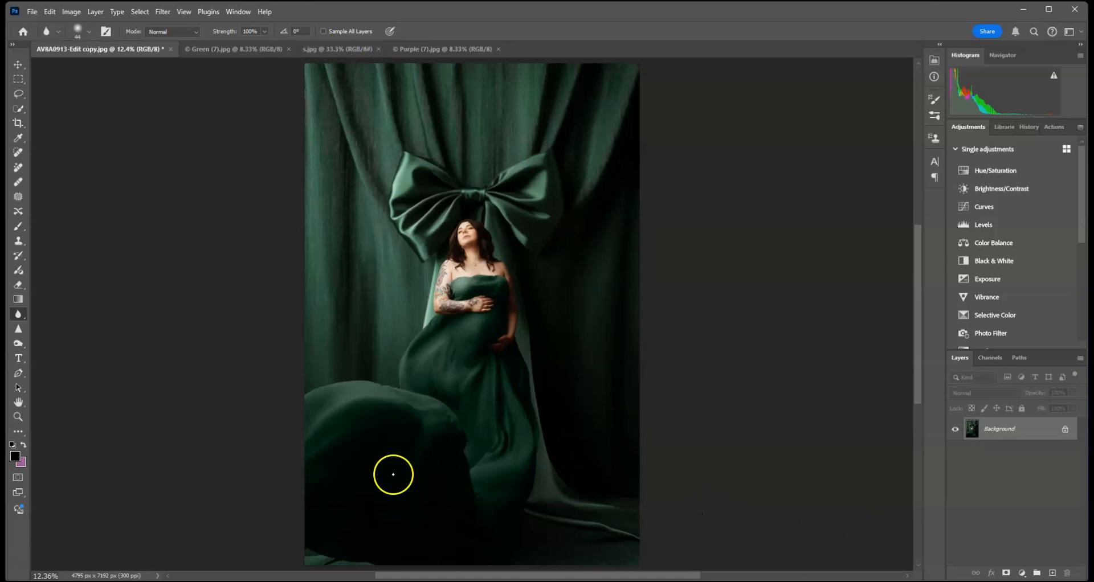
Switch to s.jpg, select the model with Select Subject and isolate her with a mask on a duplicate of the background layer
click(342, 51)
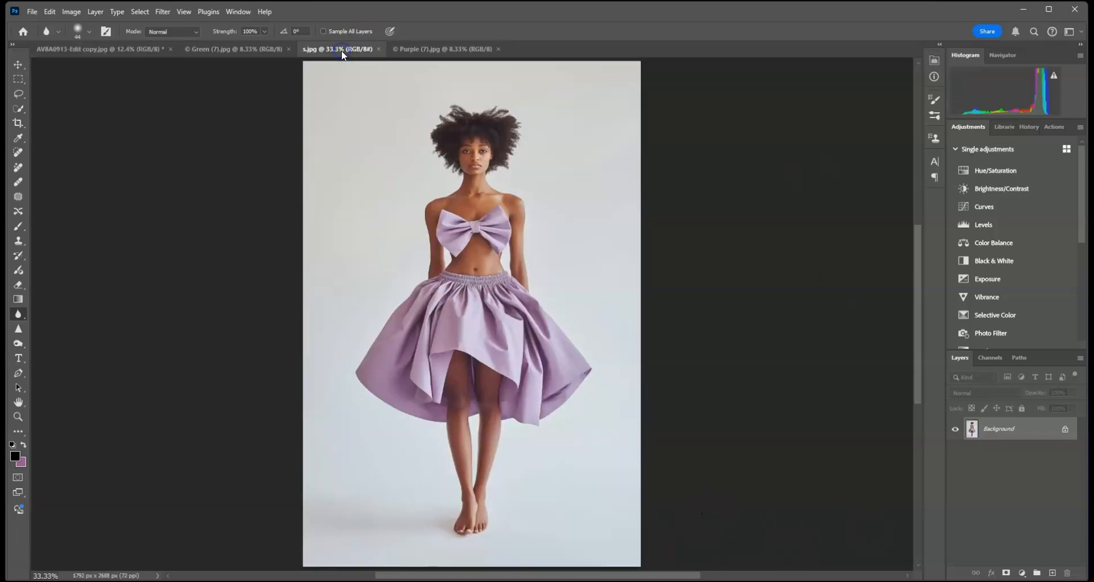
click(412, 51)
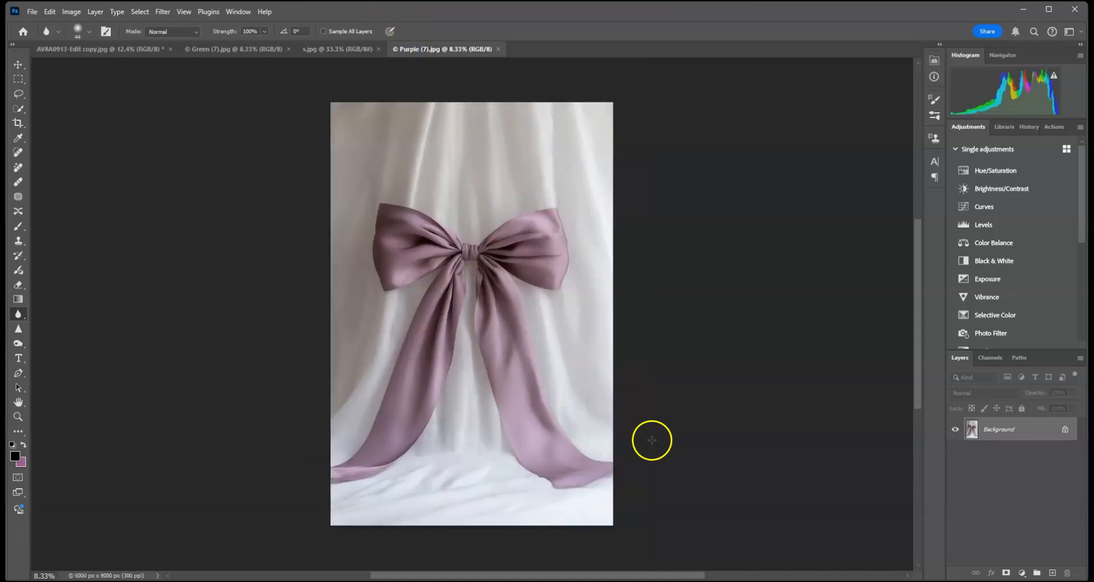
click(320, 51)
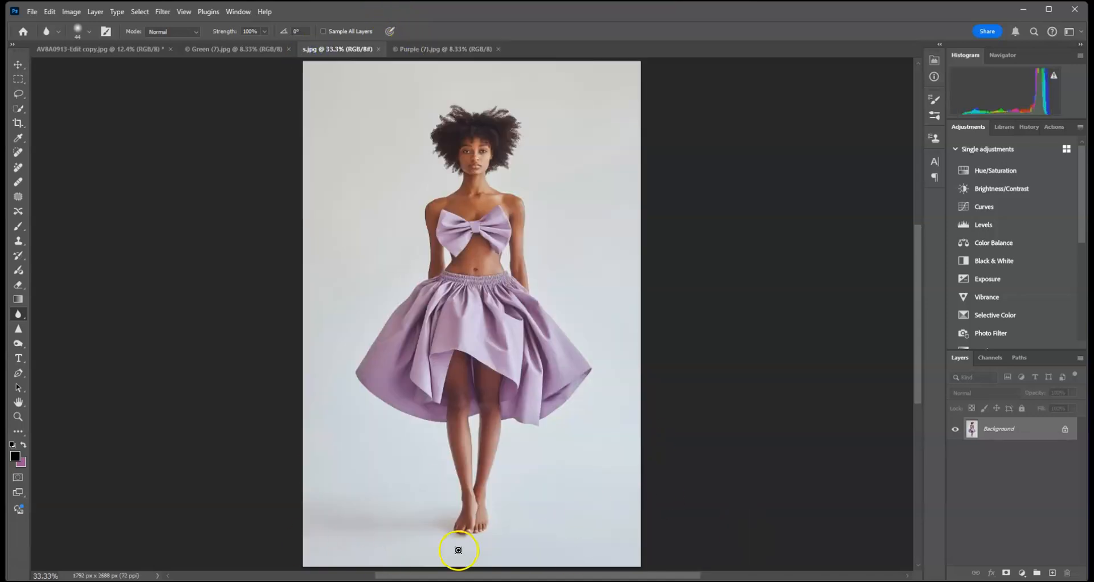
click(10, 106)
click(323, 32)
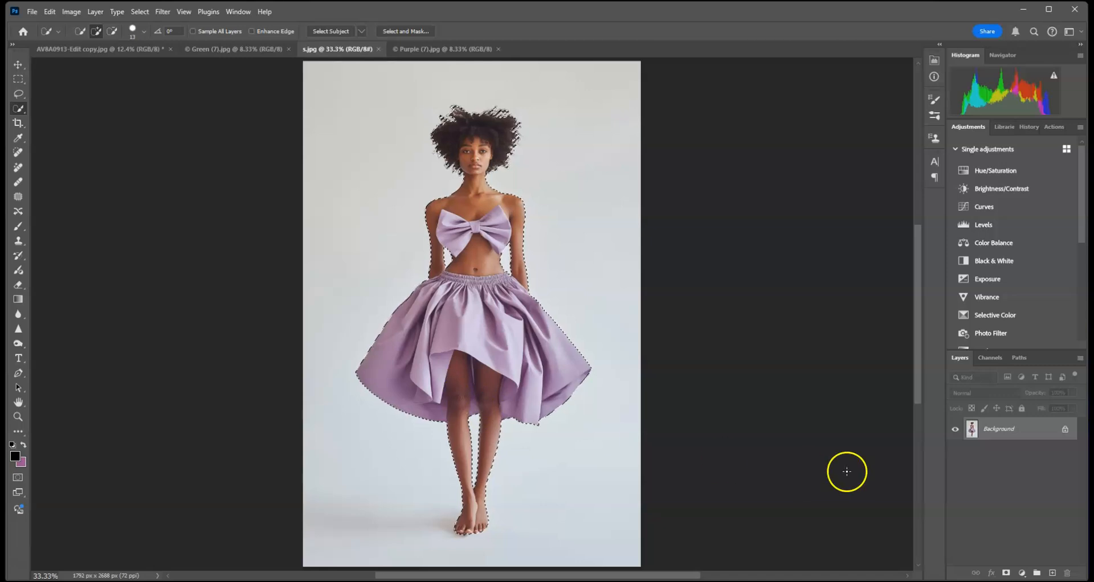
drag(1034, 436, 1053, 573)
click(1007, 573)
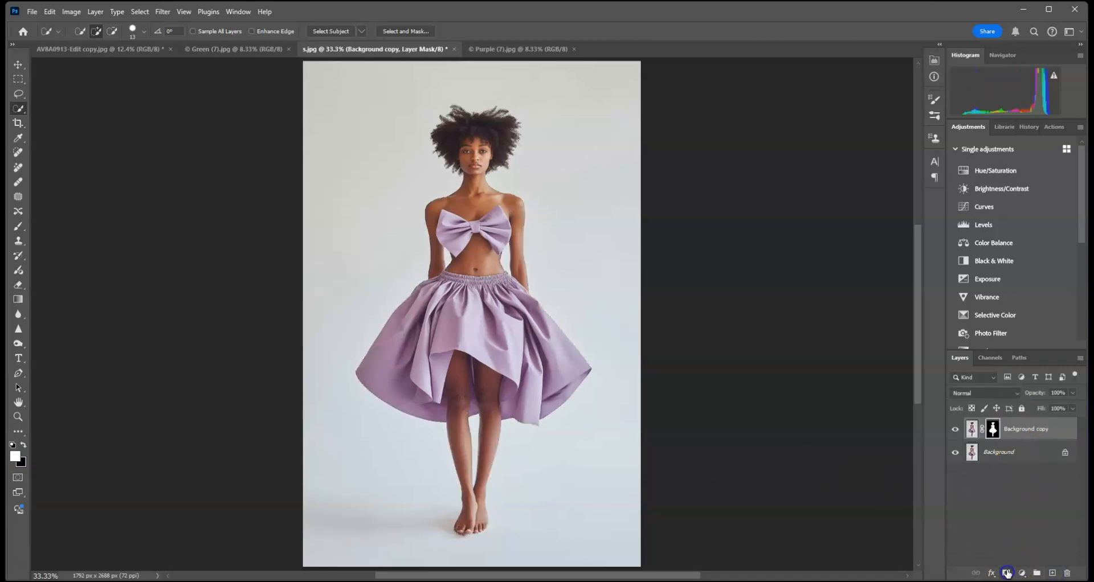
Copy the entire Purple (7).jpg backdrop and paste it directly above the original background layer in s.jpg
click(973, 453)
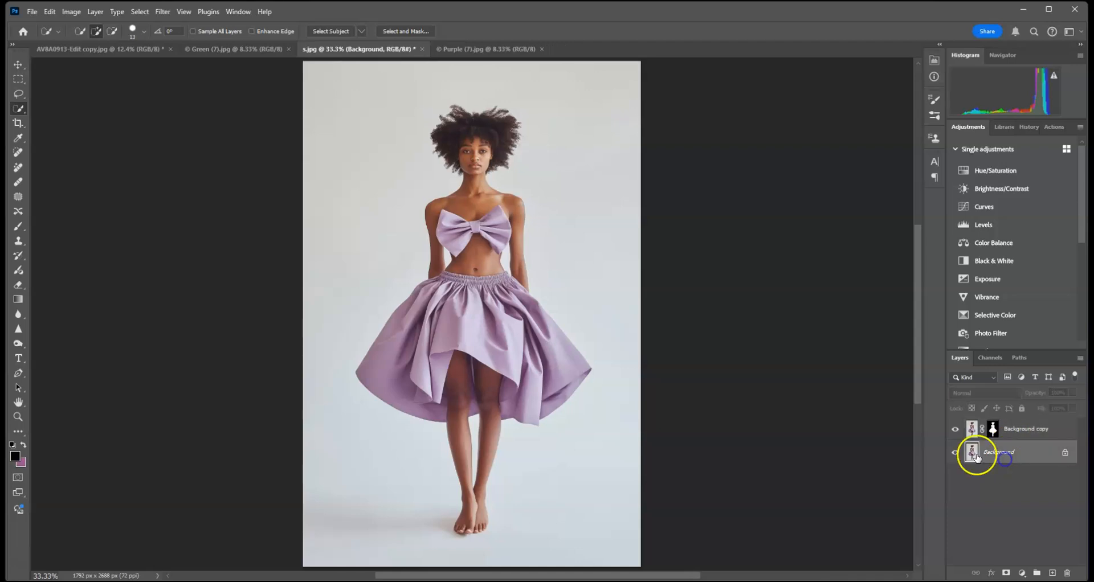
click(480, 51)
click(140, 12)
click(143, 21)
click(71, 12)
mouse_move(48, 13)
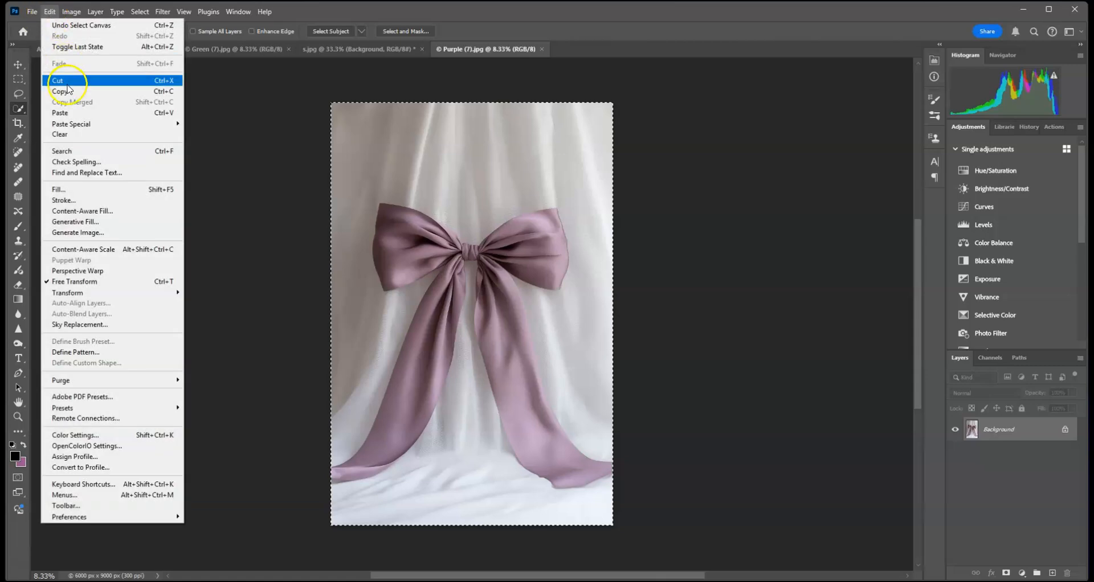
click(68, 91)
click(327, 52)
click(49, 12)
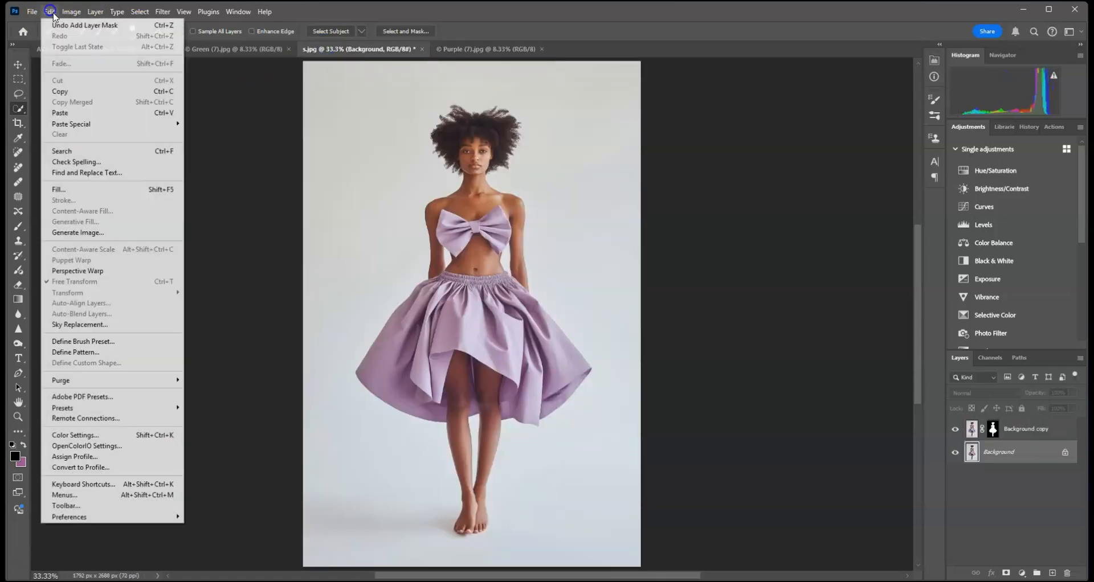
click(77, 113)
Scale the pasted purple bow backdrop down to about 29.87% so it fills the canvas behind the model
click(19, 64)
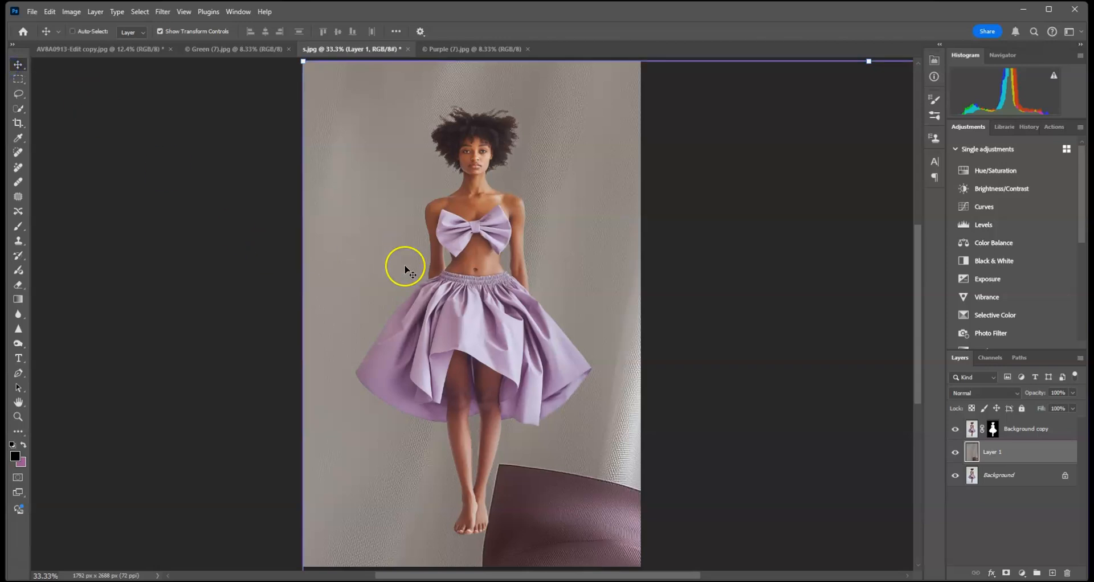
key(ctrl+minus)
key(ctrl+minus)
key(ctrl+minus)
key(ctrl+minus)
key(ctrl+minus)
key(ctrl+minus)
drag(616, 403, 477, 319)
key(ctrl+0)
drag(461, 237, 467, 225)
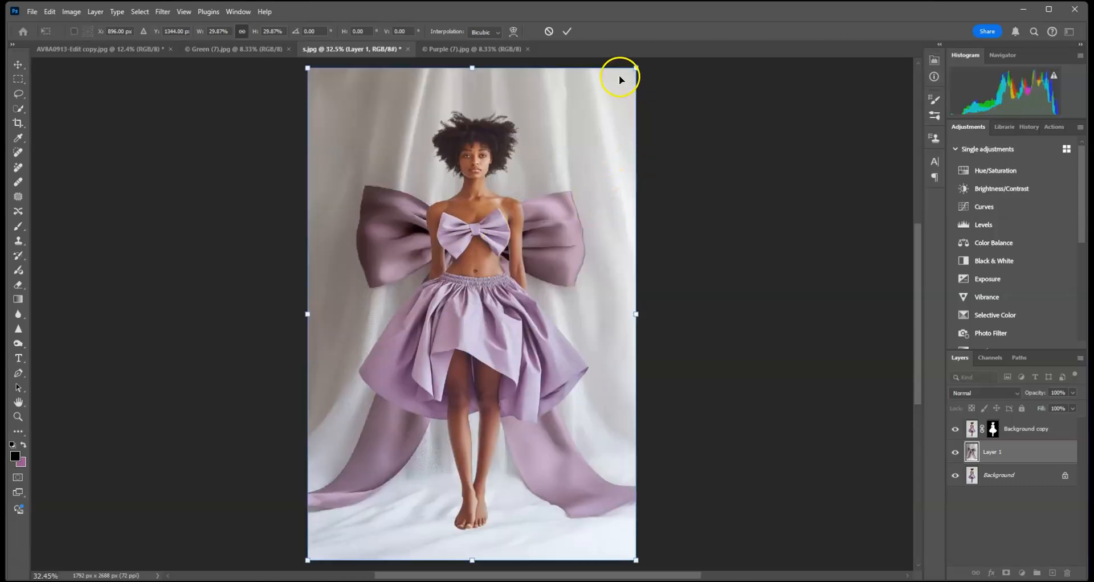
click(566, 33)
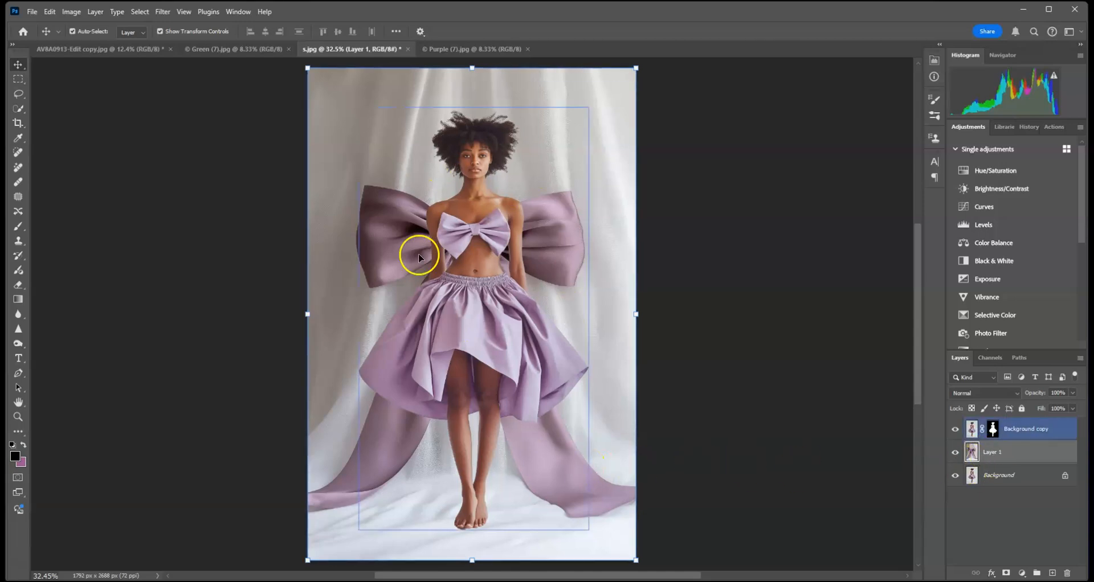
Convert the purple bow backdrop layer to a smart object
click(482, 47)
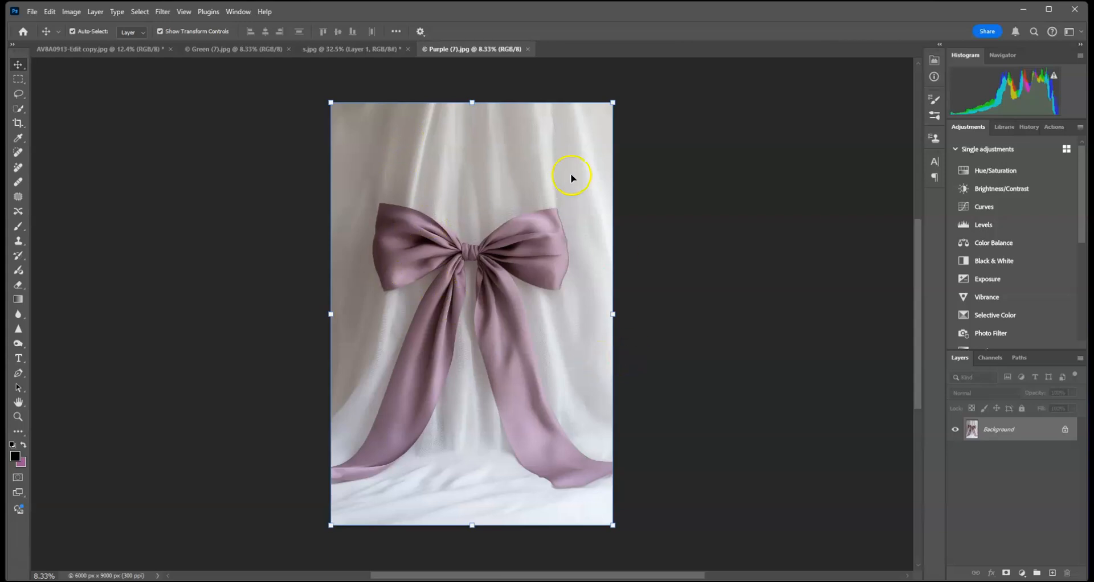
click(391, 49)
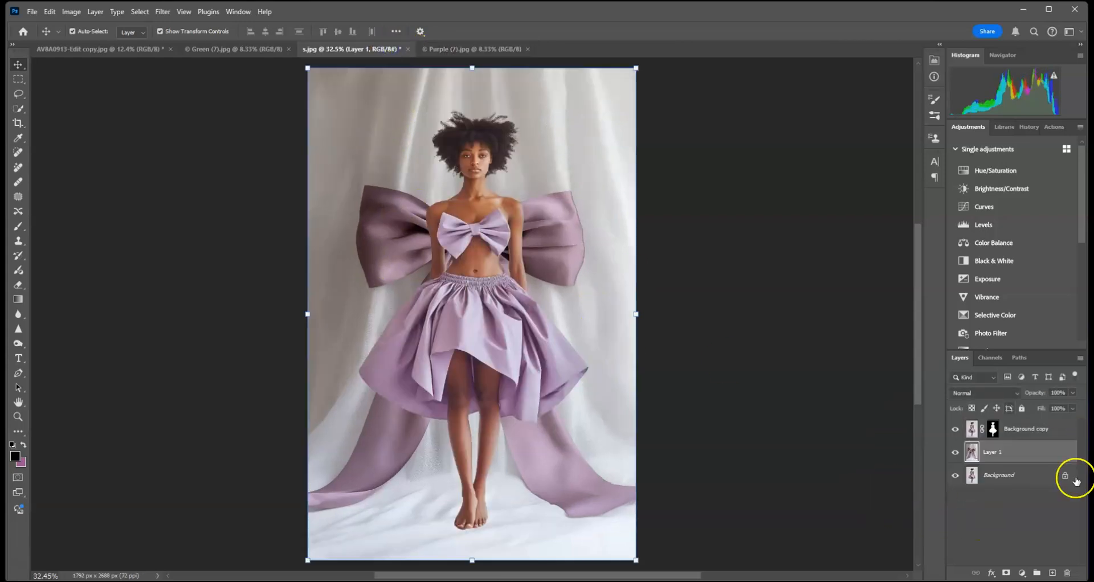
click(1064, 433)
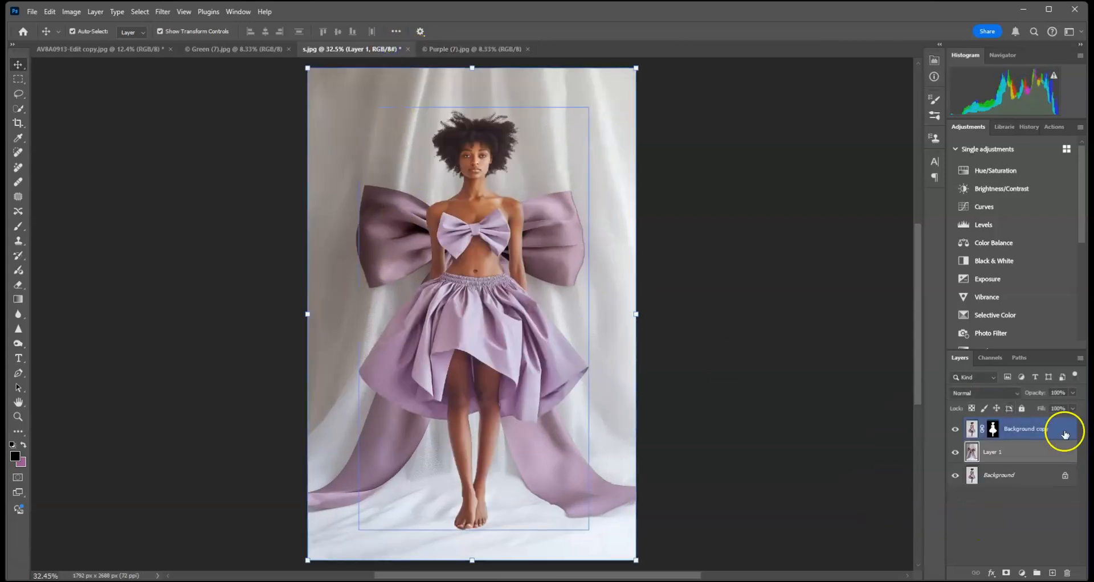
right_click(1017, 453)
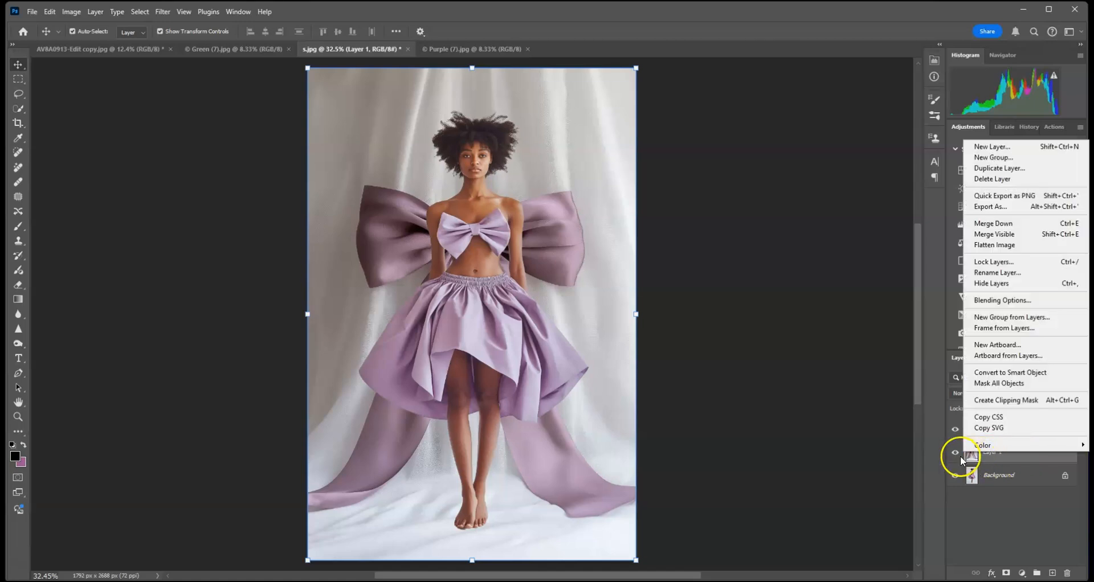
click(1001, 374)
right_click(998, 455)
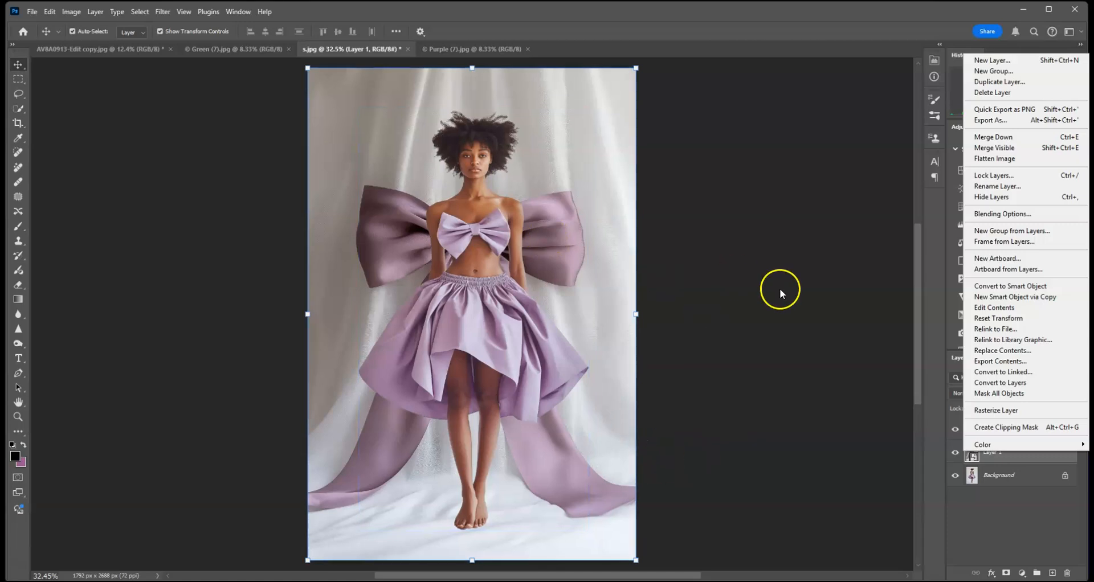
click(876, 387)
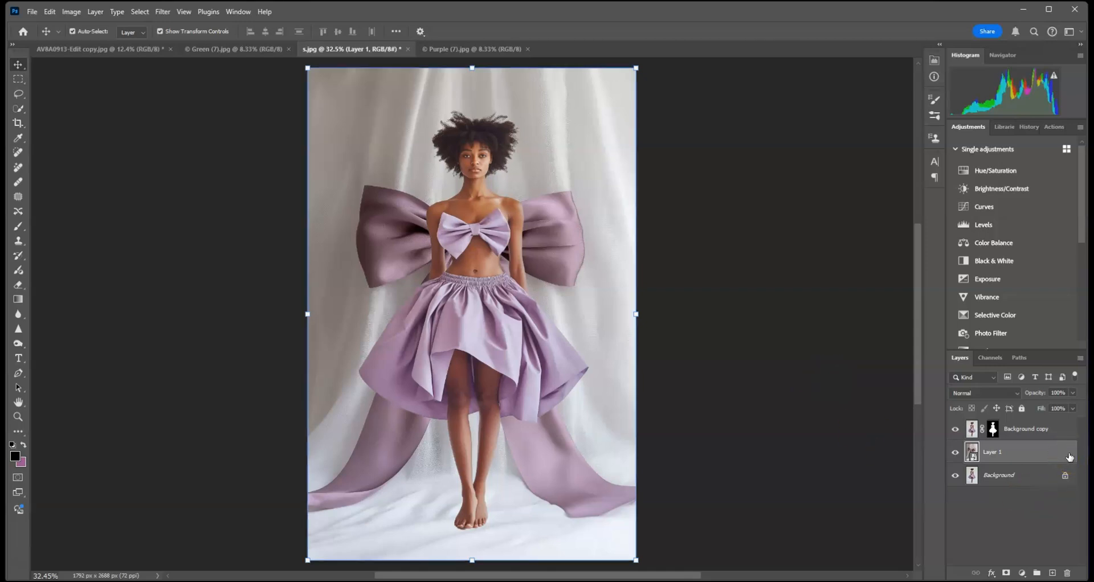
Enlarge the bow backdrop to about 106.87% and move it up so the bow sits behind the model's head
click(957, 475)
key(ctrl+t)
drag(636, 314, 673, 312)
drag(589, 384, 594, 301)
drag(672, 230, 644, 231)
drag(547, 313, 557, 288)
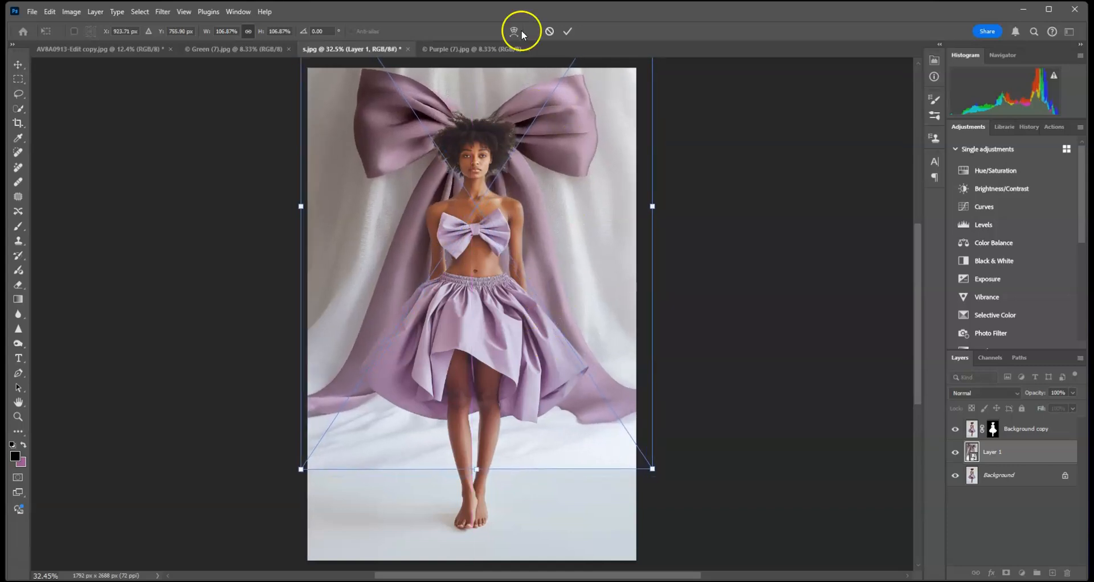
drag(524, 133, 523, 141)
click(568, 32)
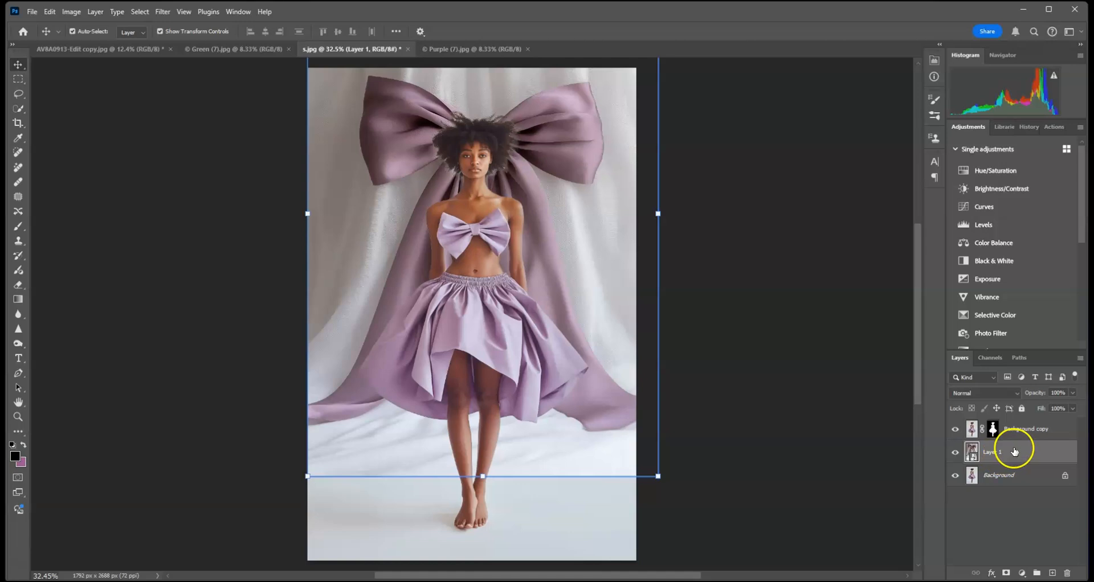
Paint white on the model layer's mask with a 417 px soft round brush to bring back the original floor over the backdrop's lower edge
click(993, 430)
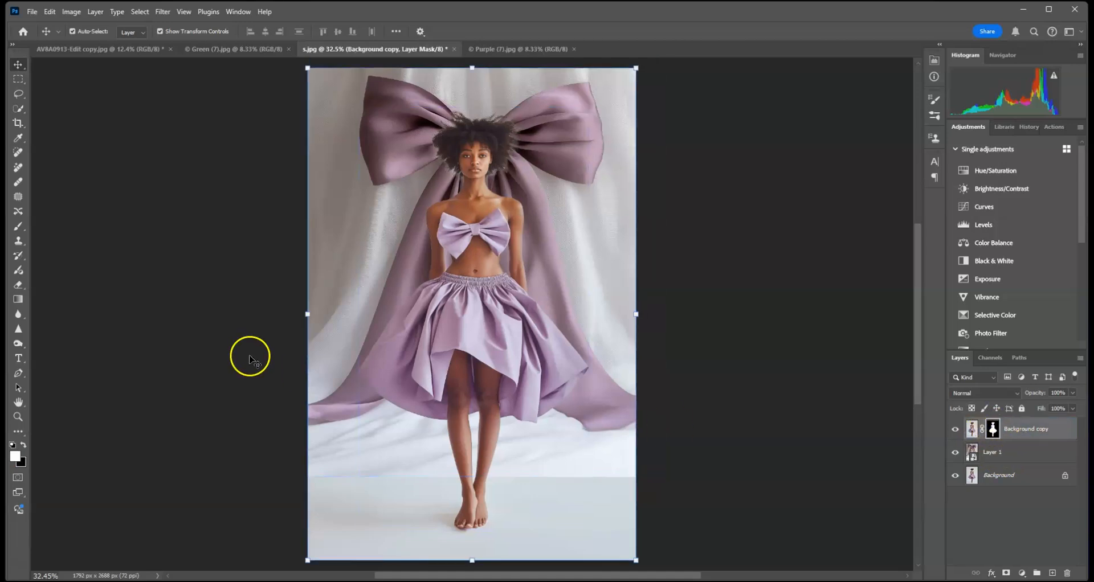
click(18, 226)
click(88, 32)
click(132, 68)
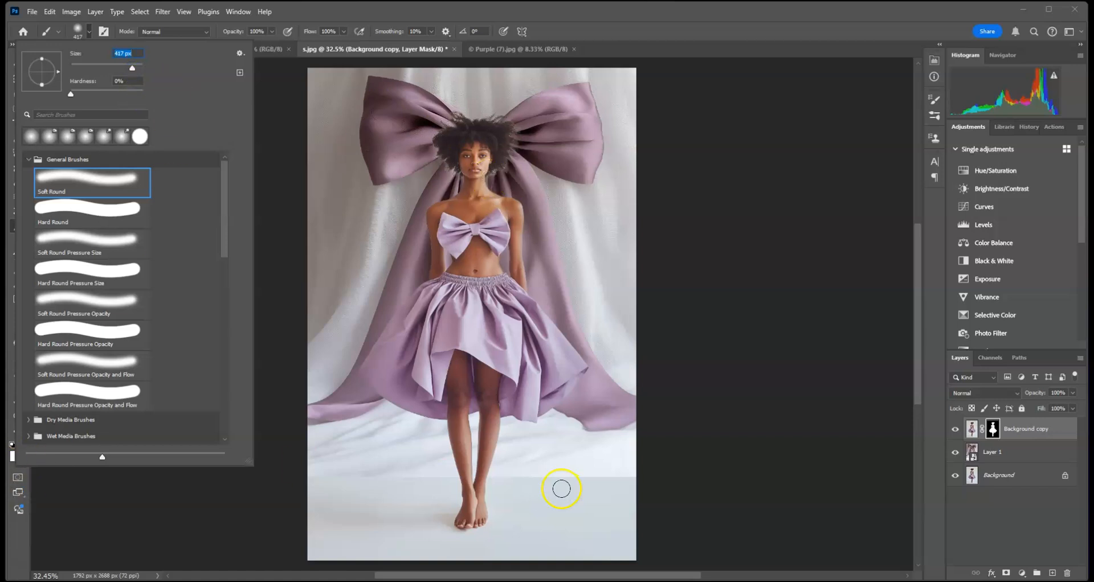
click(349, 483)
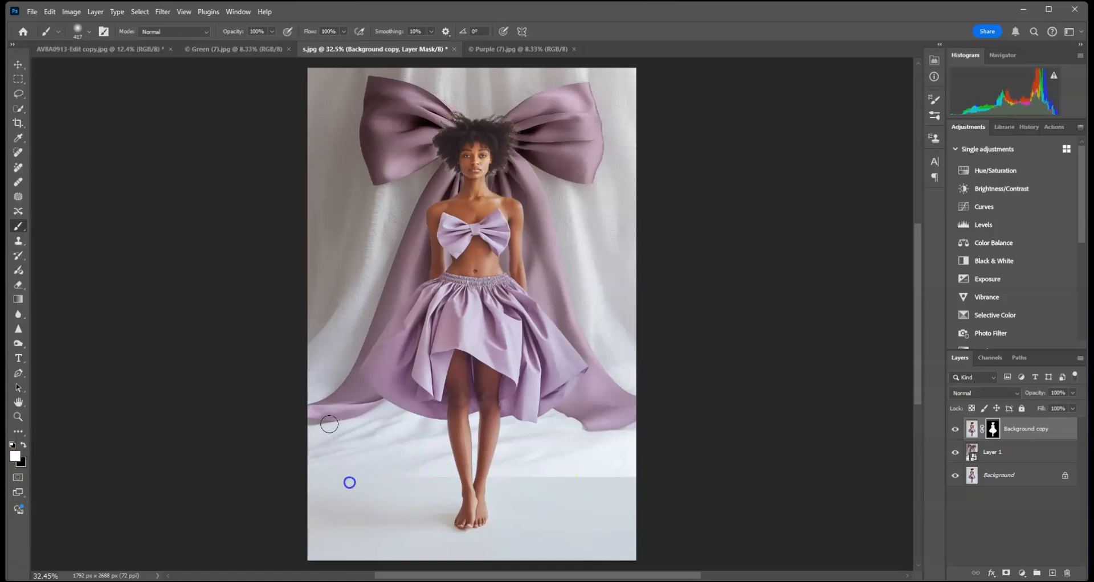
drag(560, 481, 648, 487)
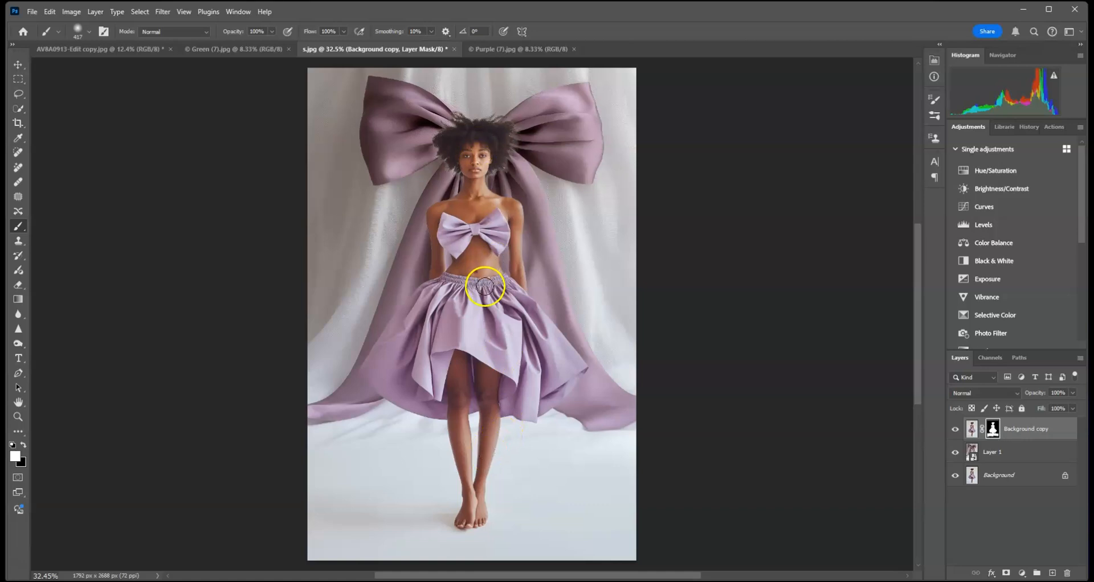
Apply the Camera Raw Filter to the model layer's image with Clarity at +23 and Shadows at -2
click(971, 430)
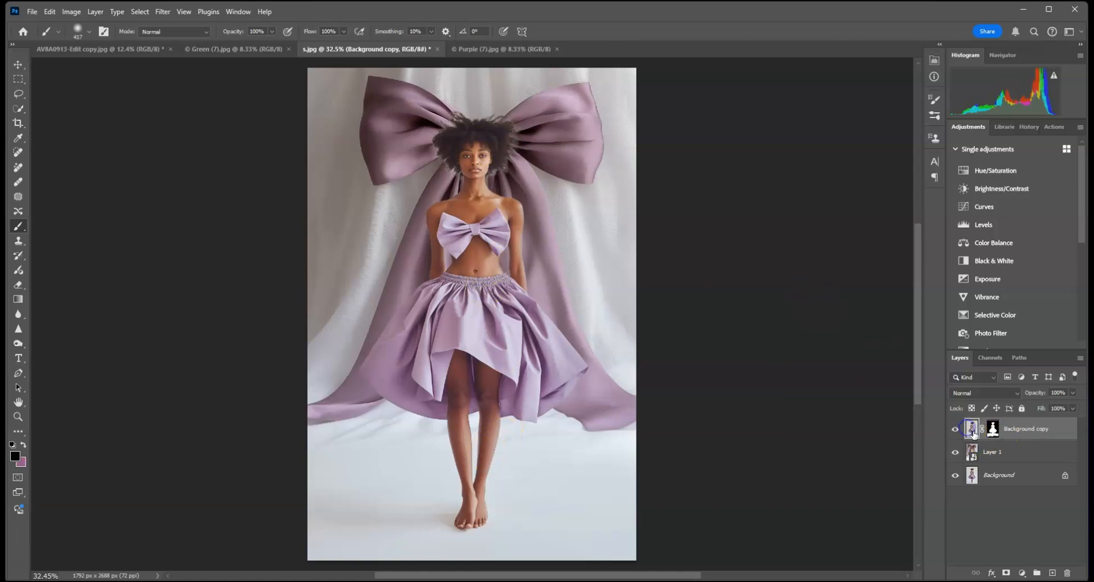
click(163, 11)
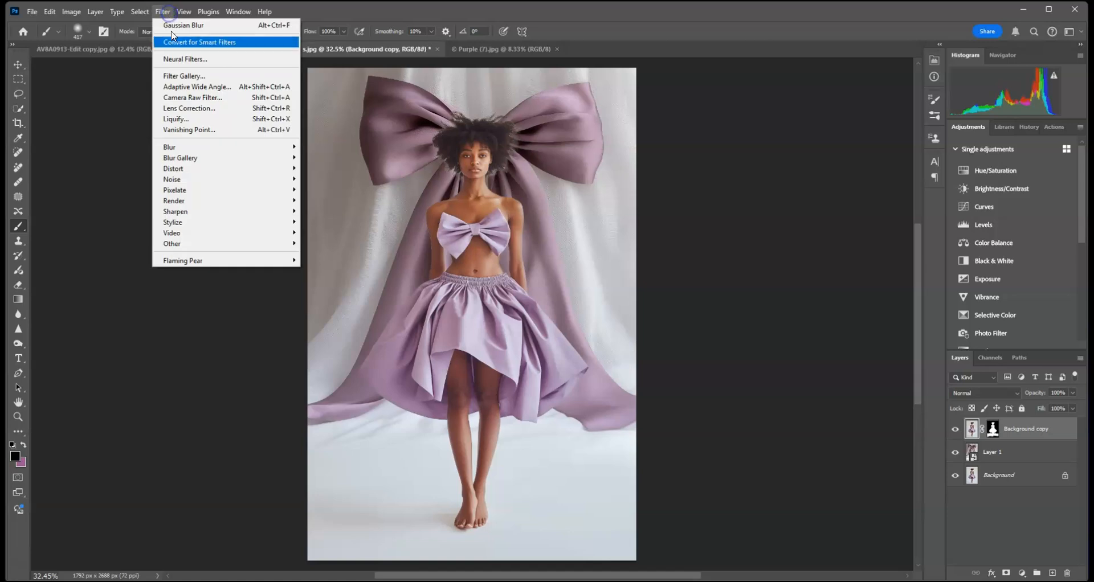
click(171, 103)
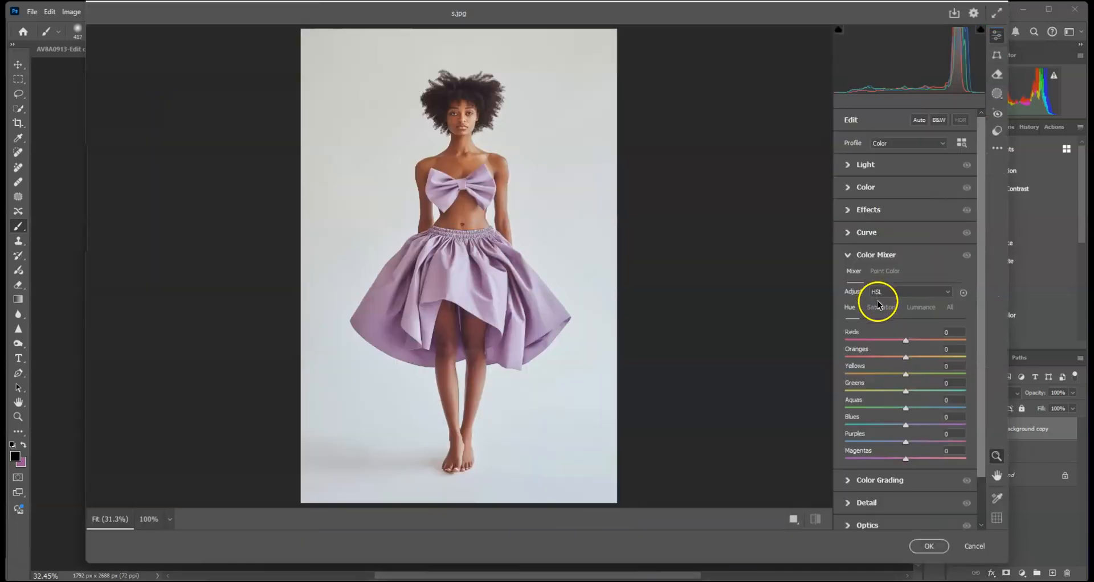
click(847, 211)
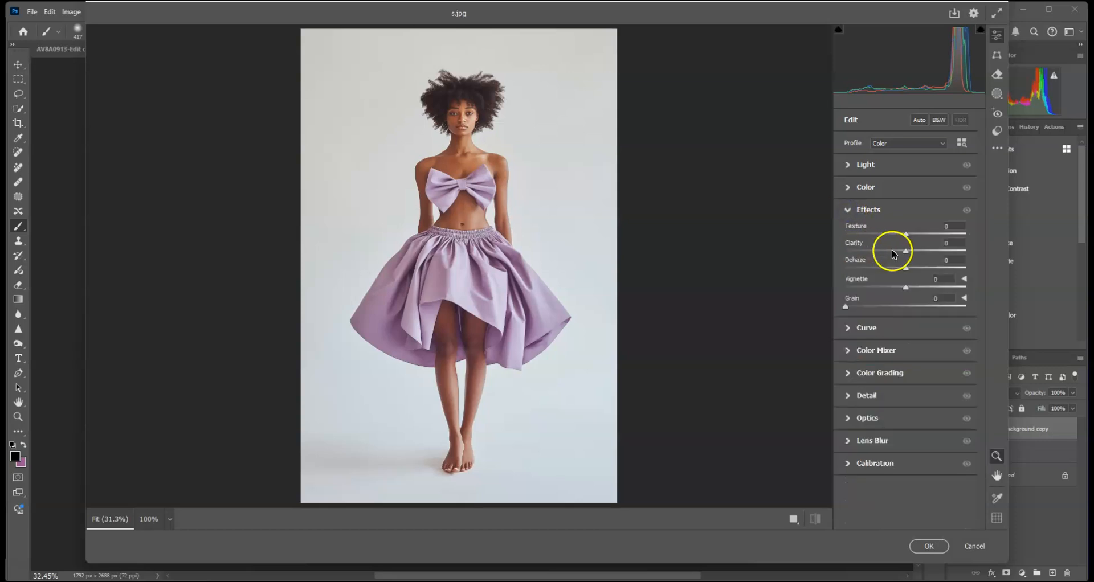
drag(909, 251, 920, 257)
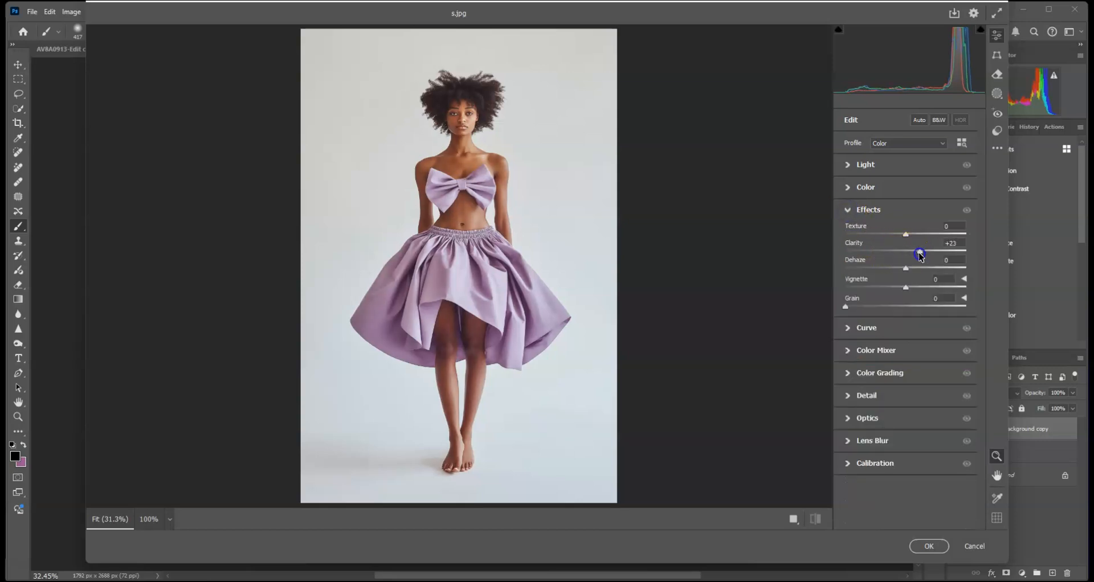
click(848, 165)
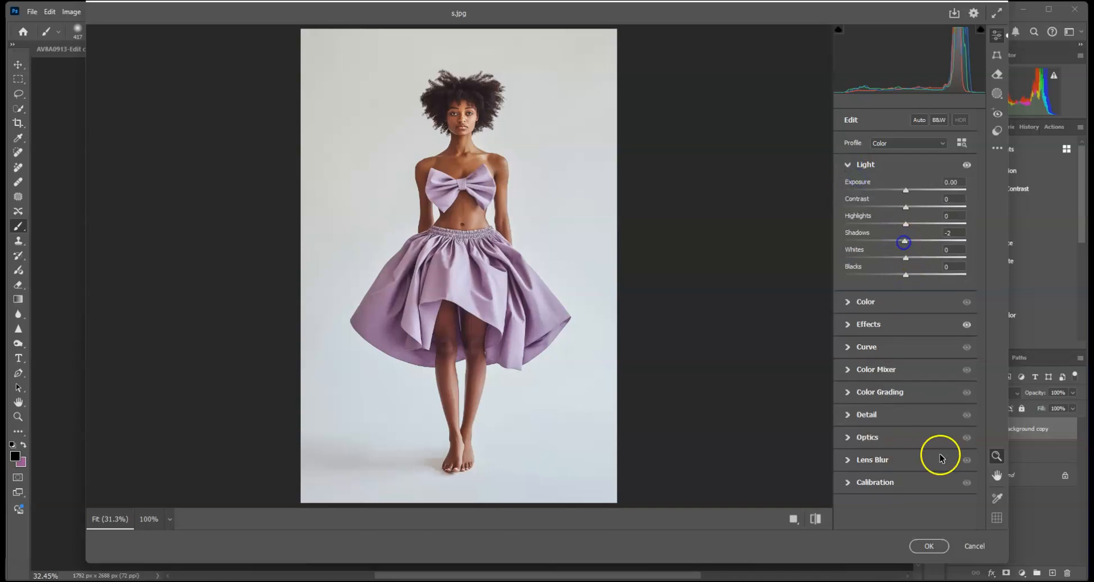
click(928, 546)
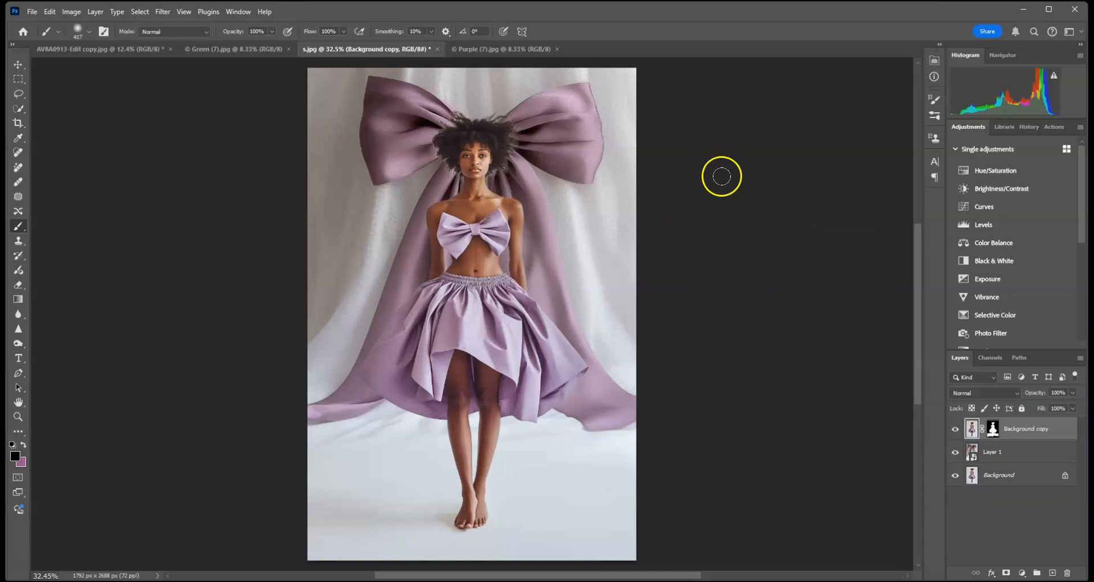
Apply a 9-pixel Gaussian Blur to the purple bow backdrop layer
click(1020, 452)
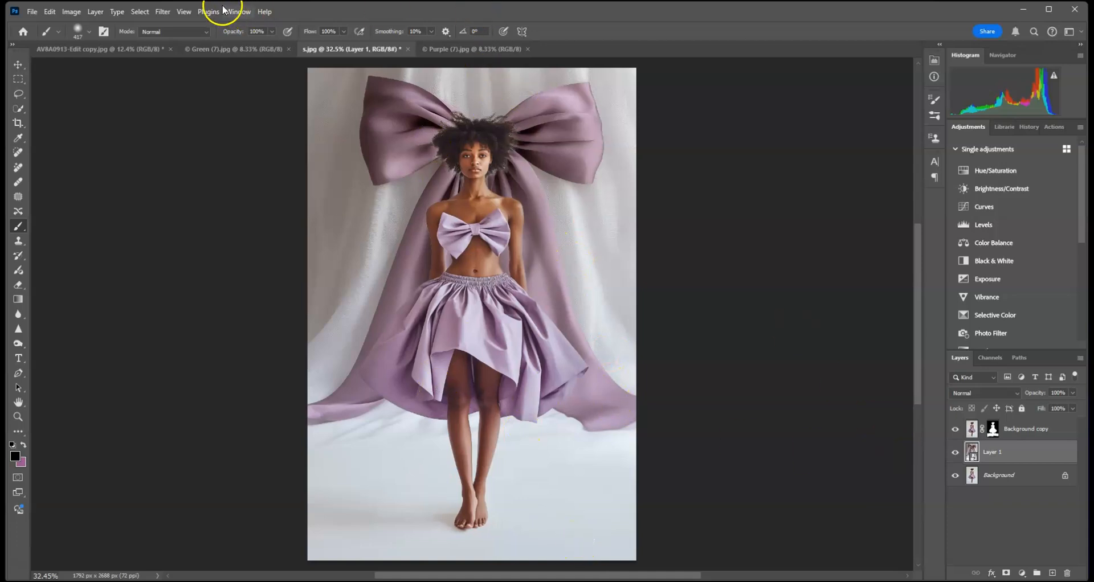
click(162, 11)
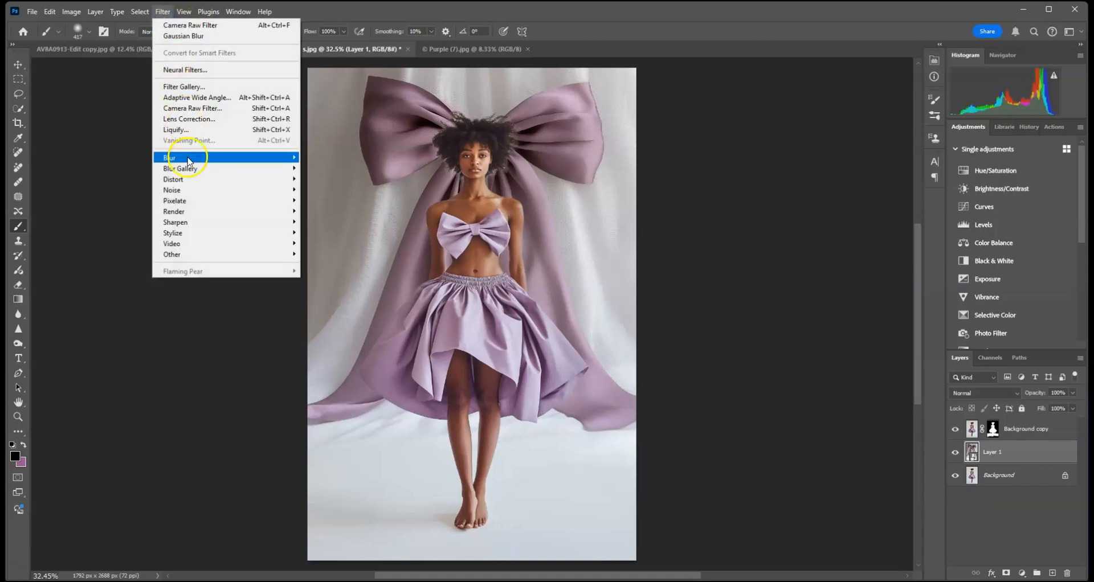
mouse_move(197, 160)
click(322, 201)
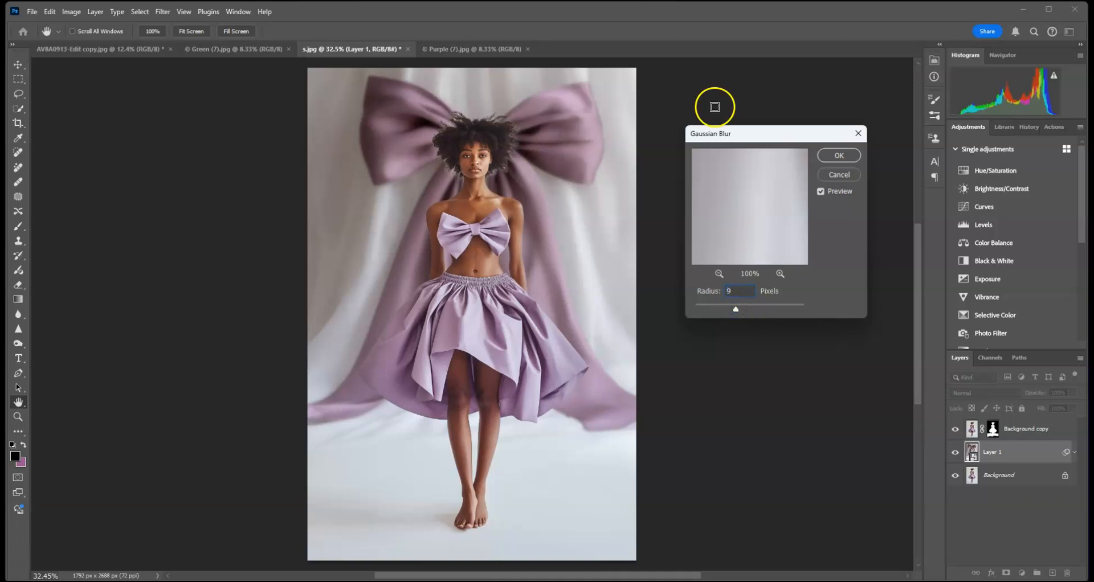
click(836, 157)
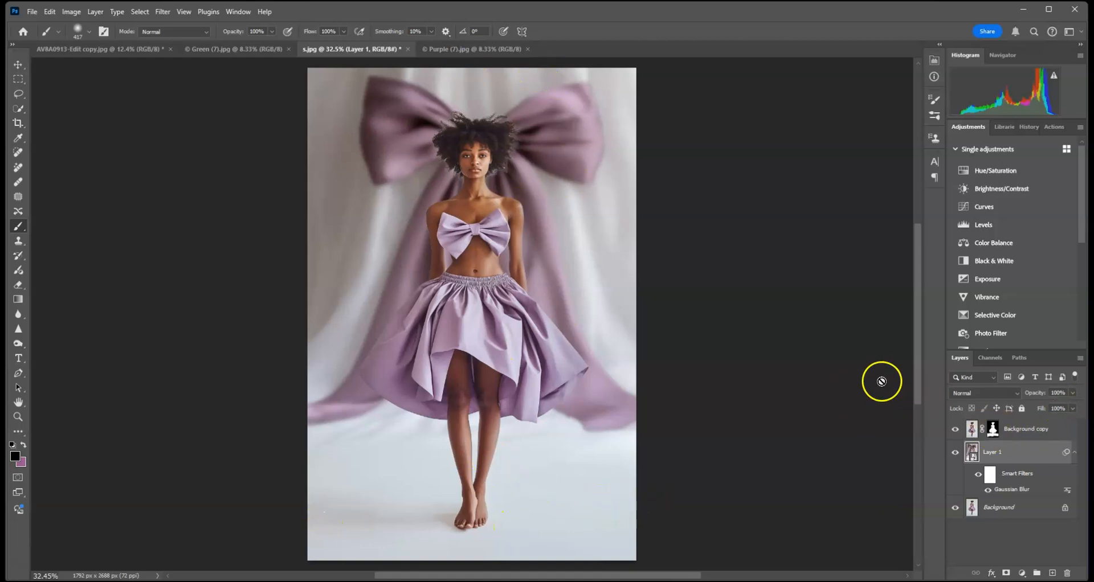
Select the model layer's image and examine the edges of her hair against the blurred bow at 200% zoom
click(967, 431)
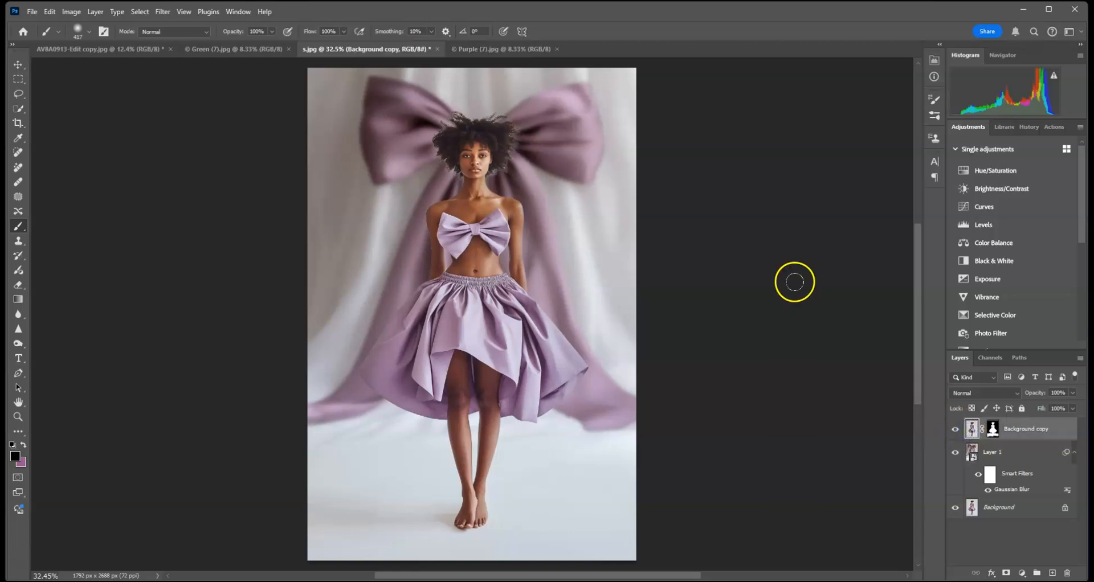
key(ctrl+plus)
key(ctrl+plus)
key(ctrl+plus)
key(ctrl+plus)
drag(715, 121, 526, 438)
drag(664, 129, 646, 248)
drag(527, 237, 544, 421)
key(ctrl+plus)
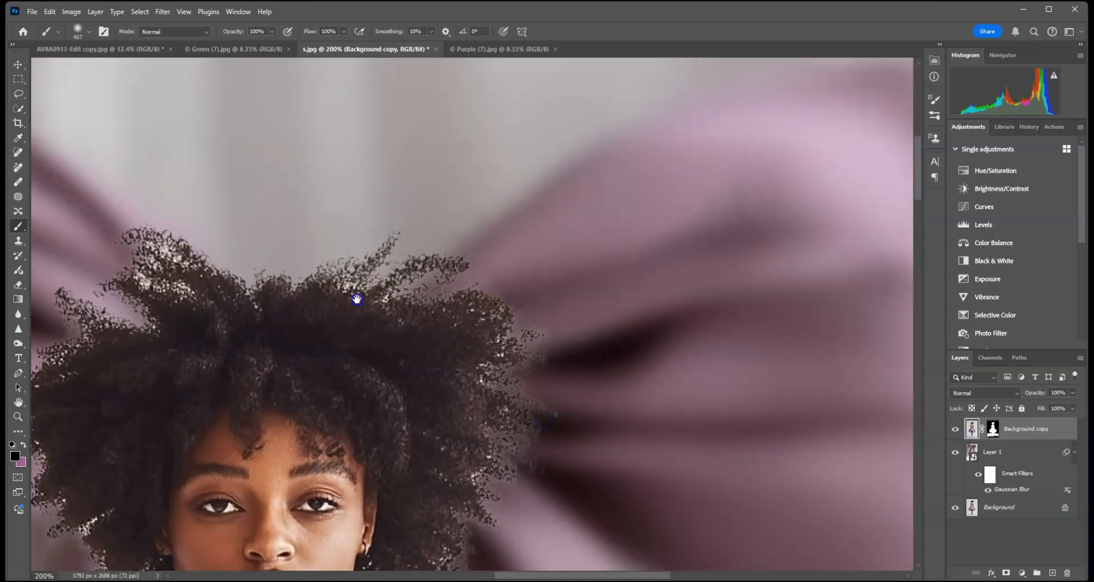
drag(357, 299, 651, 243)
scroll(370, 526, down, 3)
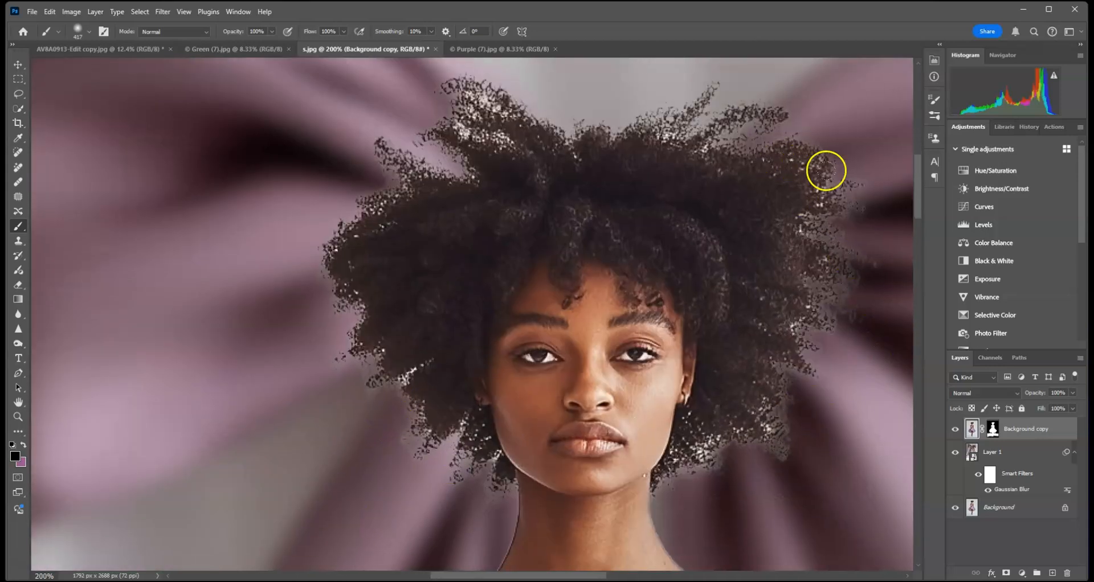
click(45, 15)
click(74, 23)
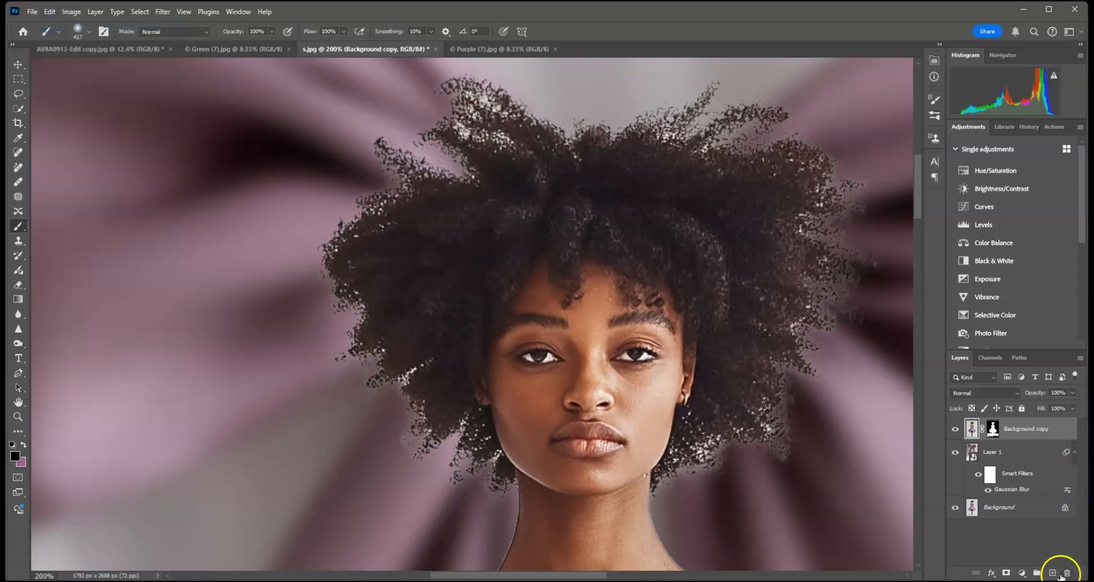
Add a new layer clipped to the model layer and set its blend mode to Hard Light
click(1052, 573)
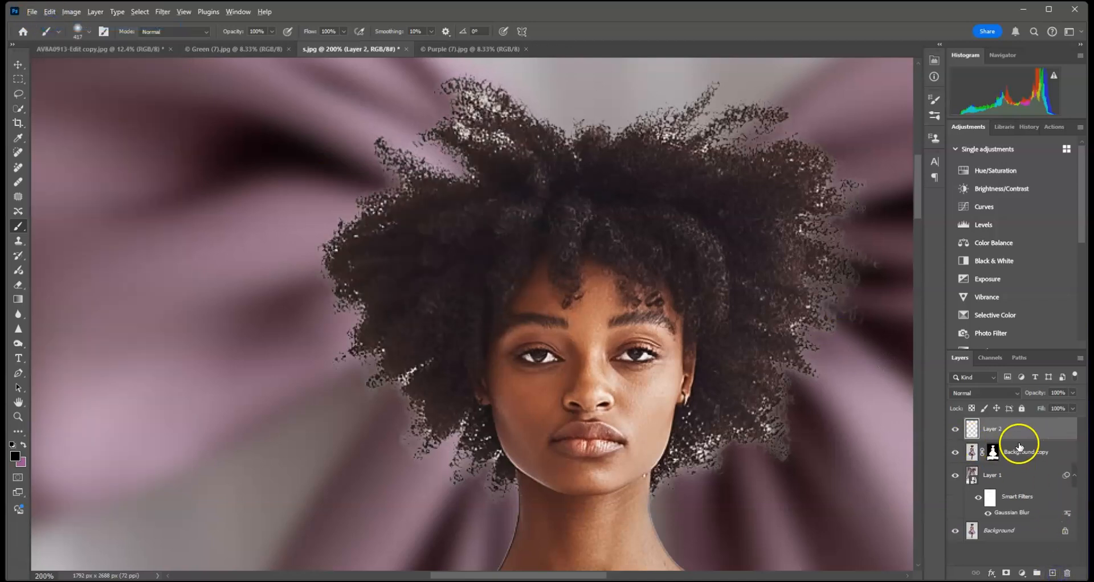
click(981, 393)
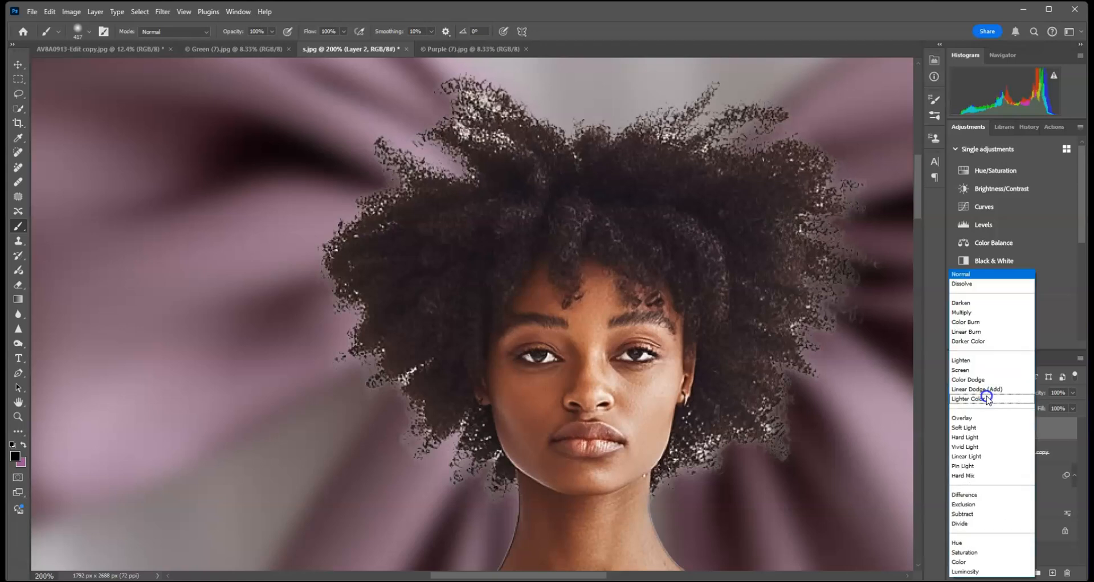
click(982, 437)
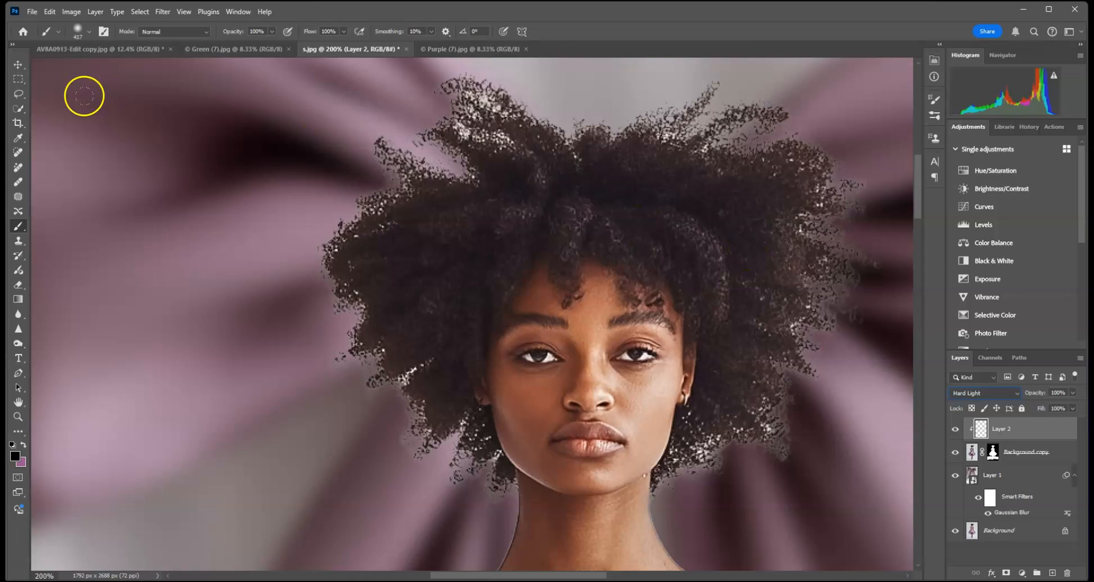
Paint sampled dark hair colour over the light hair fringe with a 228 px soft round brush, and set the clipped layer's opacity to 80%
click(83, 34)
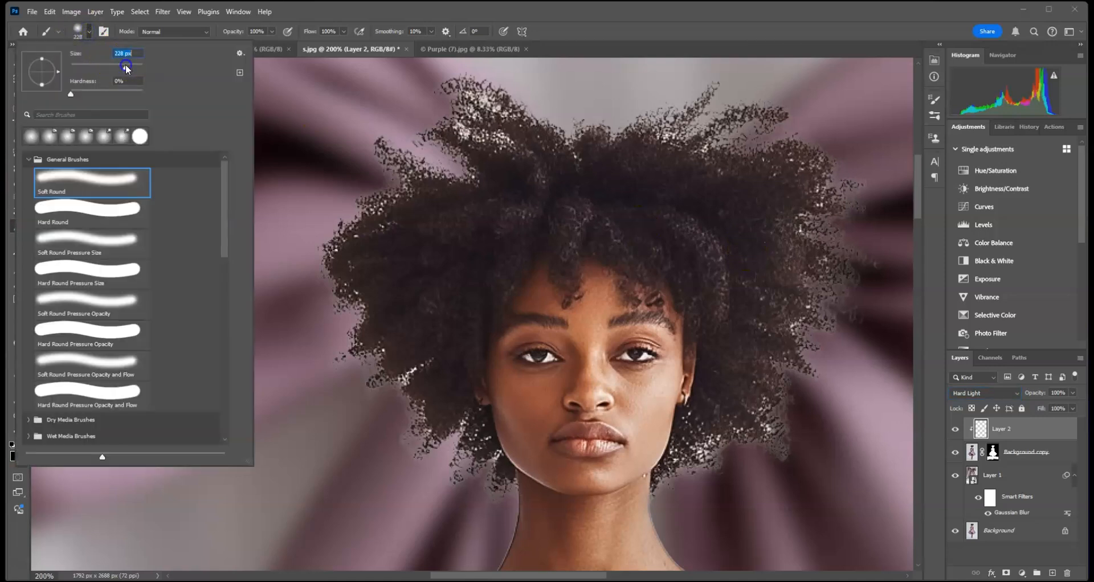
click(619, 11)
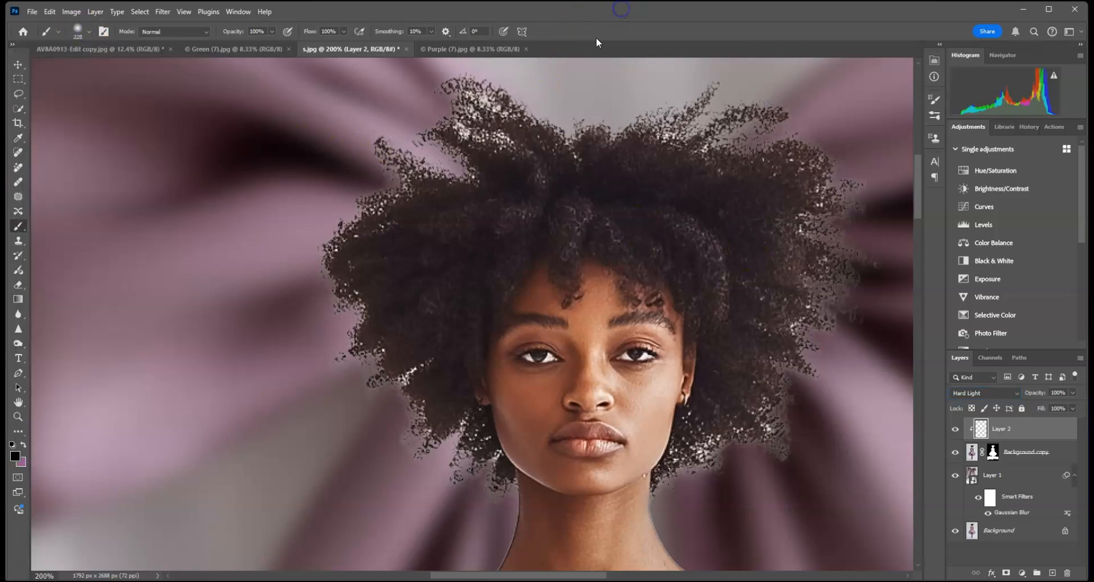
alt+click(408, 244)
click(343, 208)
mouse_move(283, 279)
mouse_down()
mouse_move(270, 313)
mouse_move(304, 393)
mouse_move(347, 436)
mouse_move(357, 475)
mouse_up()
drag(499, 149, 465, 229)
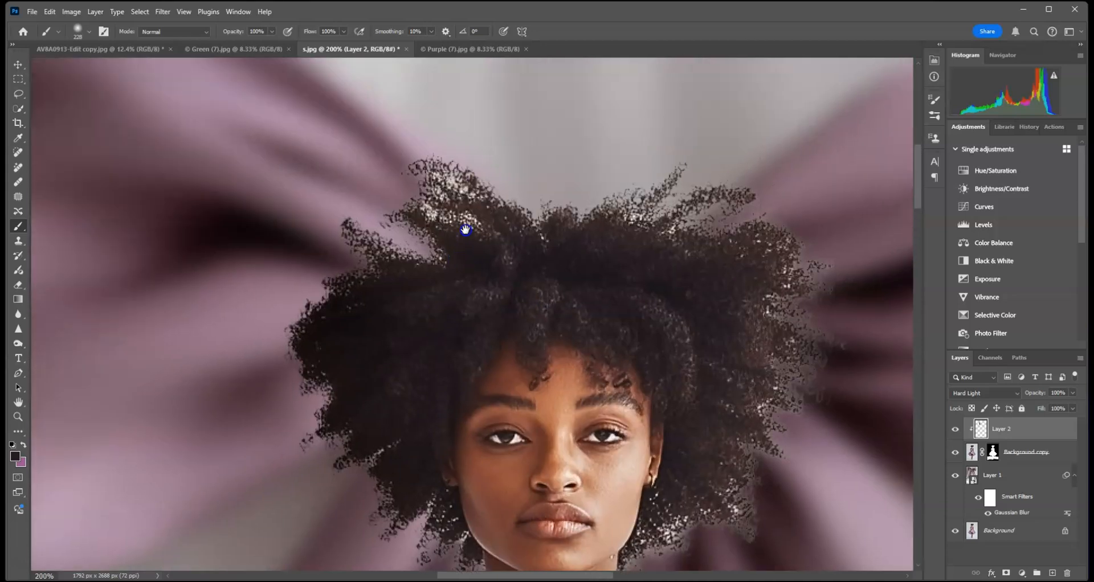
mouse_move(437, 151)
mouse_down()
mouse_move(558, 130)
mouse_move(780, 181)
mouse_move(853, 303)
mouse_move(824, 481)
mouse_move(785, 303)
mouse_up()
mouse_move(784, 380)
mouse_down()
mouse_move(771, 403)
mouse_move(729, 416)
mouse_up()
click(1073, 393)
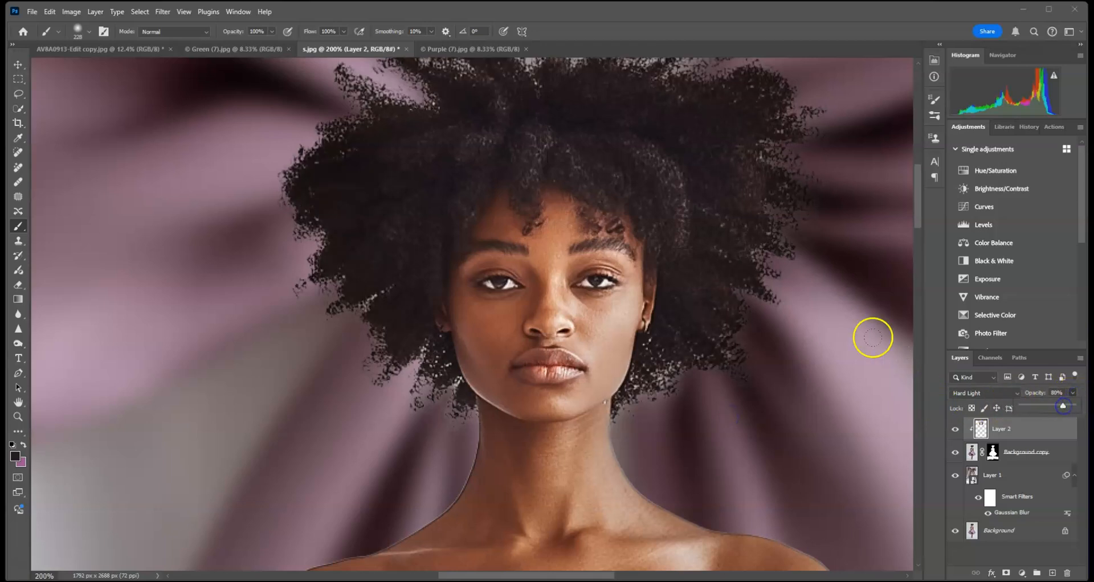
drag(371, 275, 349, 320)
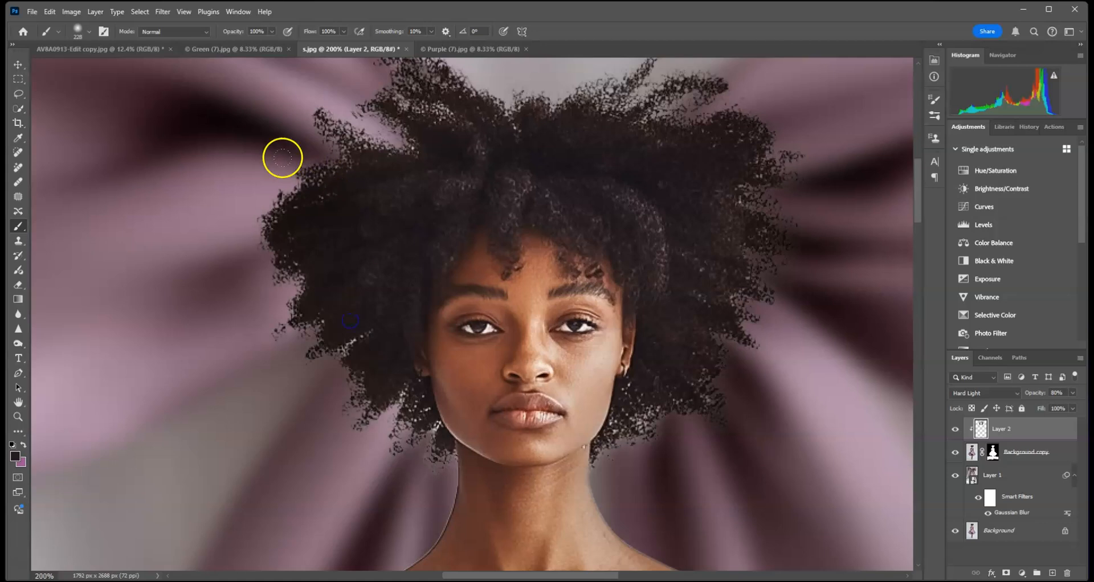
Adjust the size of the soft round brush for finer work around the hair
click(89, 29)
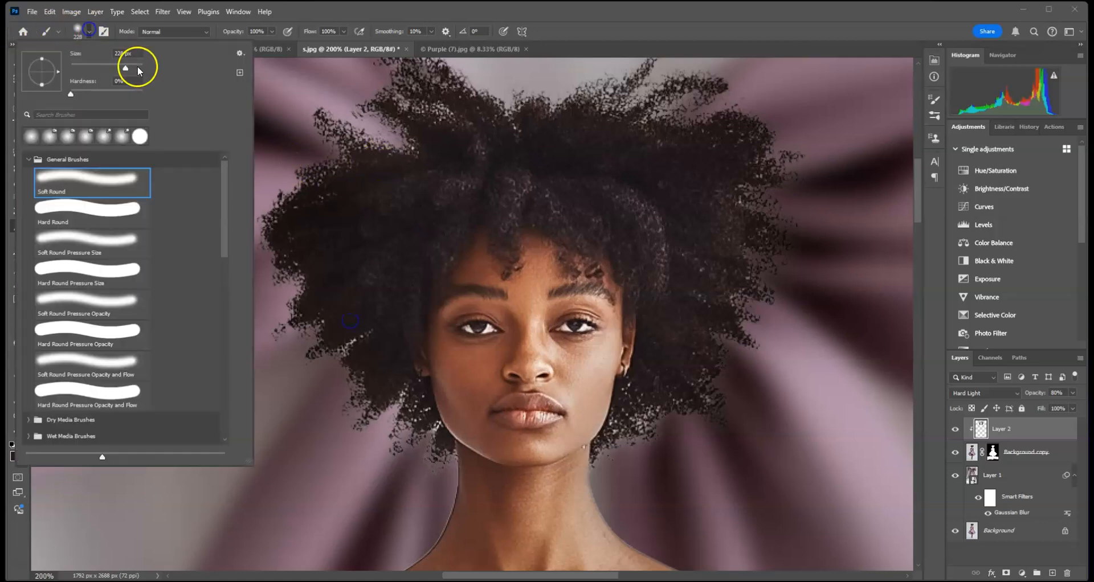
click(544, 149)
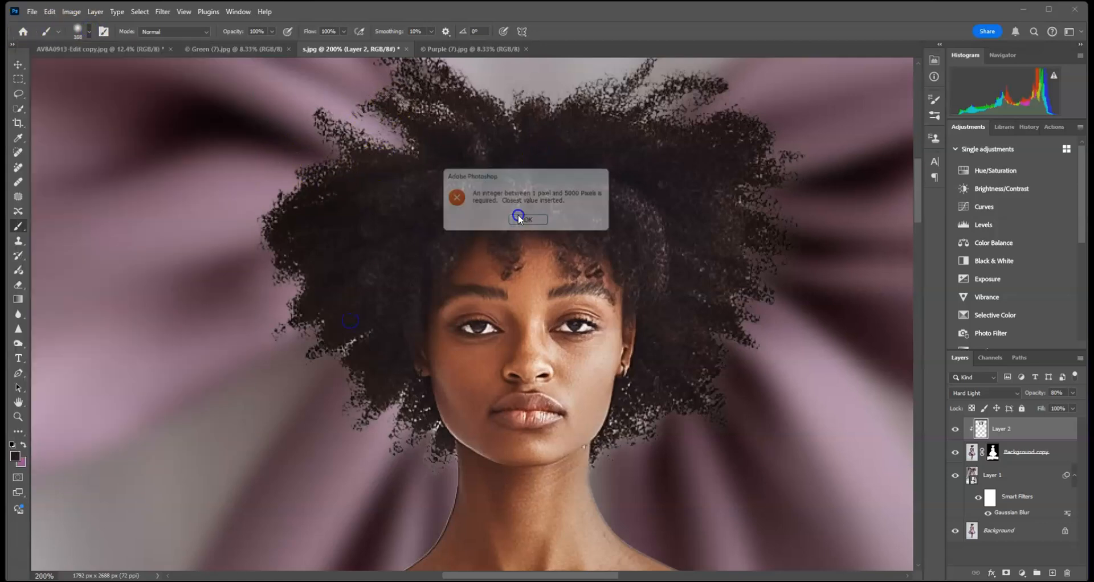
click(530, 218)
Try painting the dark hair colour over the middle of the hair and the forehead, and undo it
drag(524, 223, 461, 302)
click(371, 474)
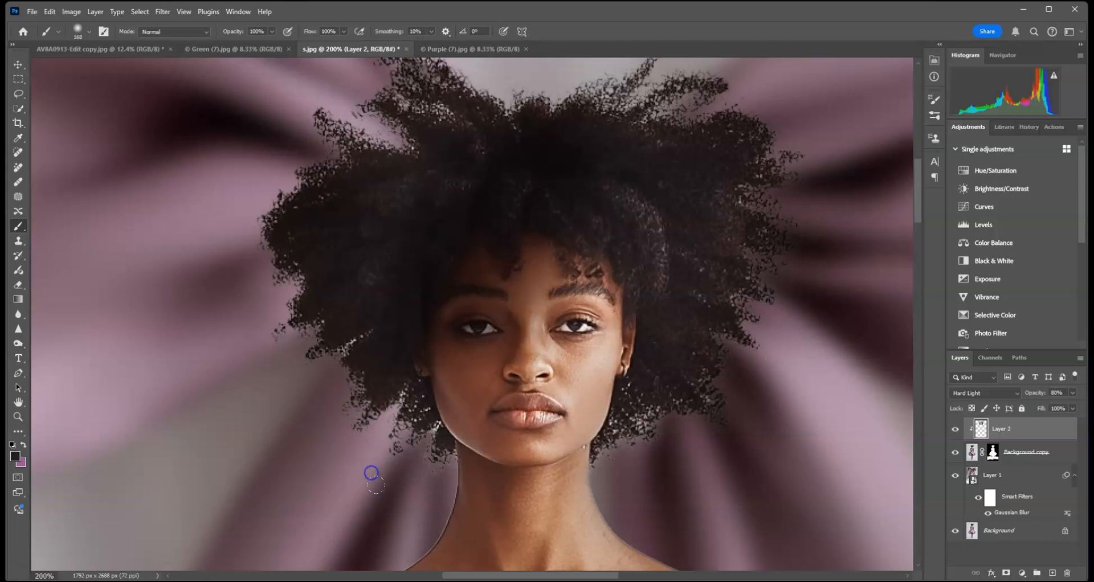
click(49, 11)
click(51, 25)
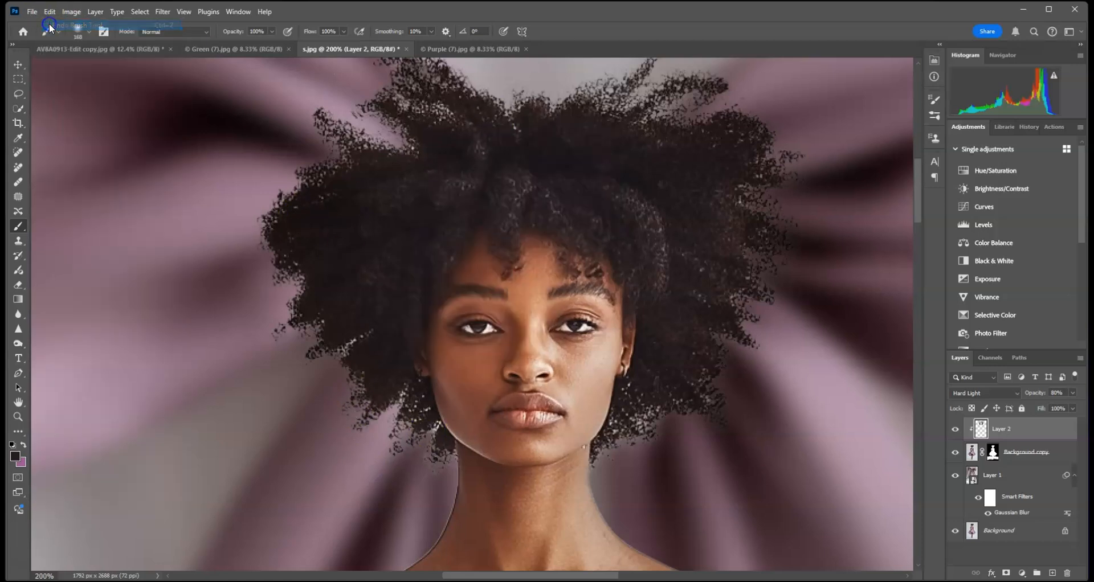
Dab the dark hair colour around the lower hair edges on both sides of the neck
click(374, 479)
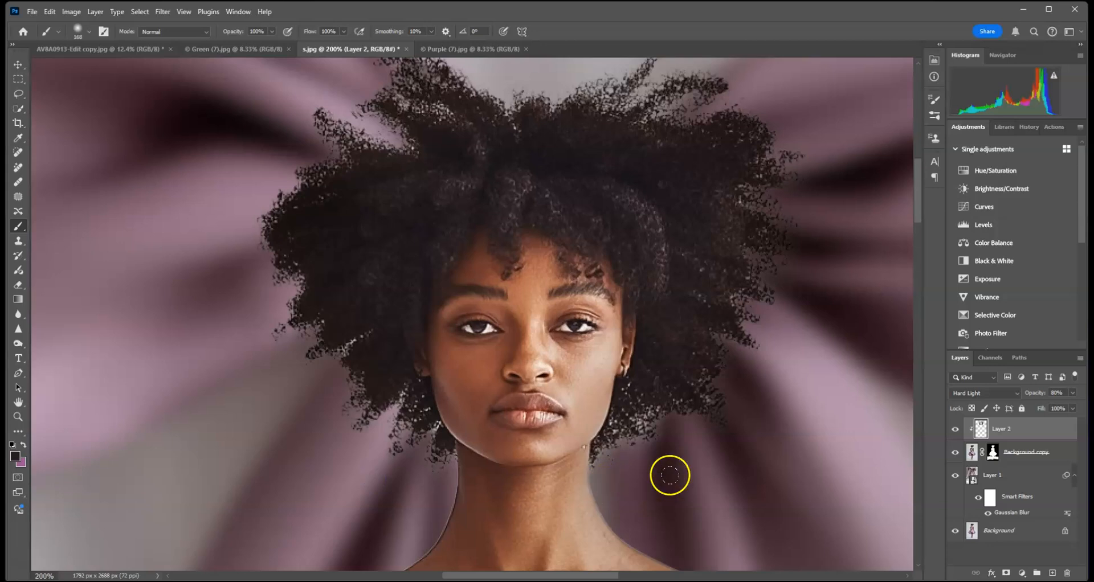
click(739, 461)
drag(430, 209, 421, 244)
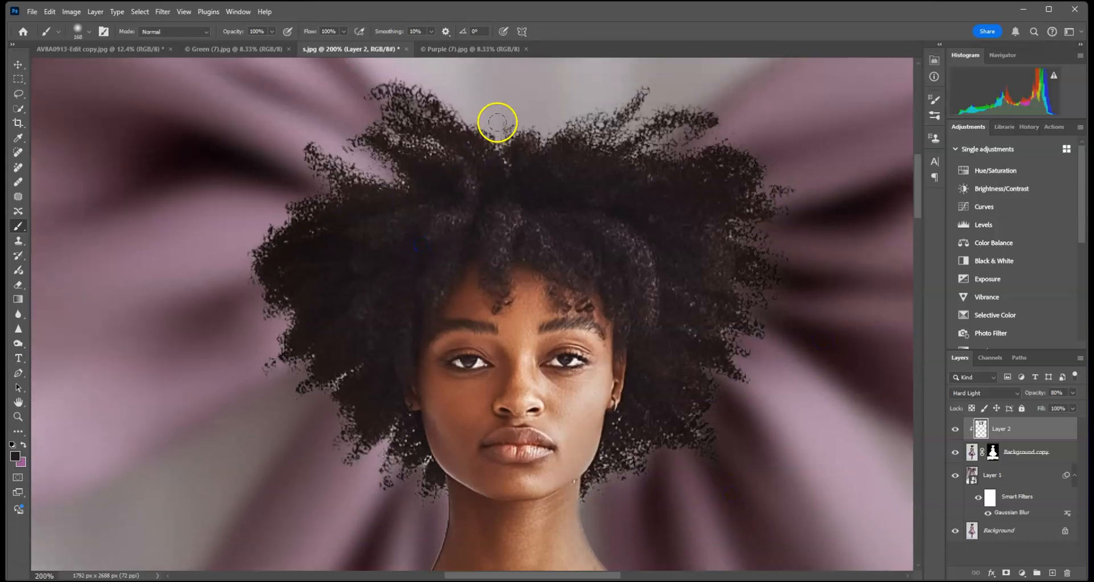
Paint black on the Background copy layer's mask with a 7 px soft round brush to remove the fringe beside the neck
drag(346, 397, 376, 203)
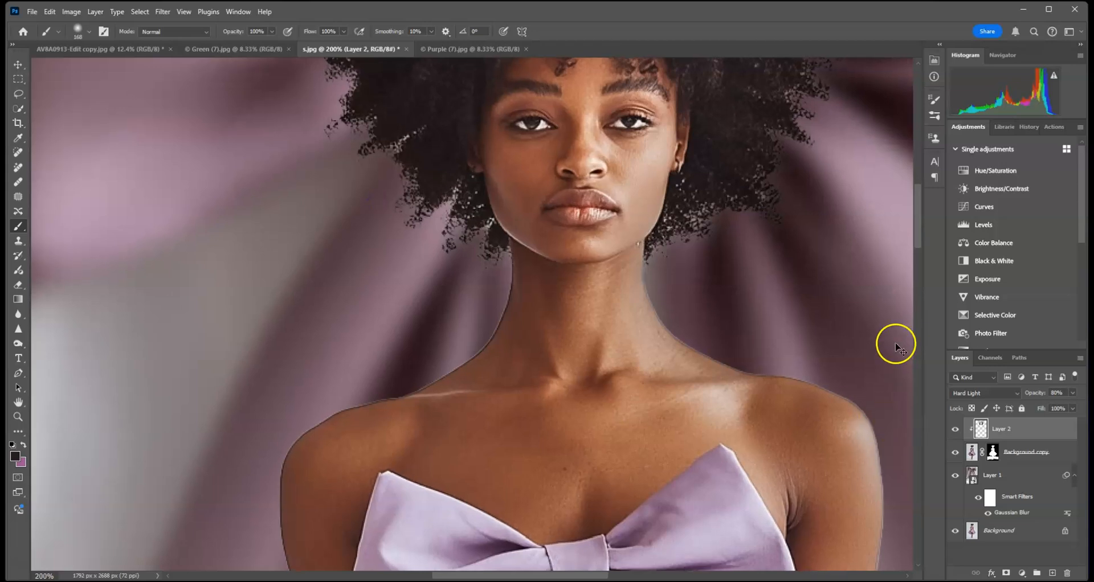
key(ctrl+plus)
drag(641, 357, 713, 327)
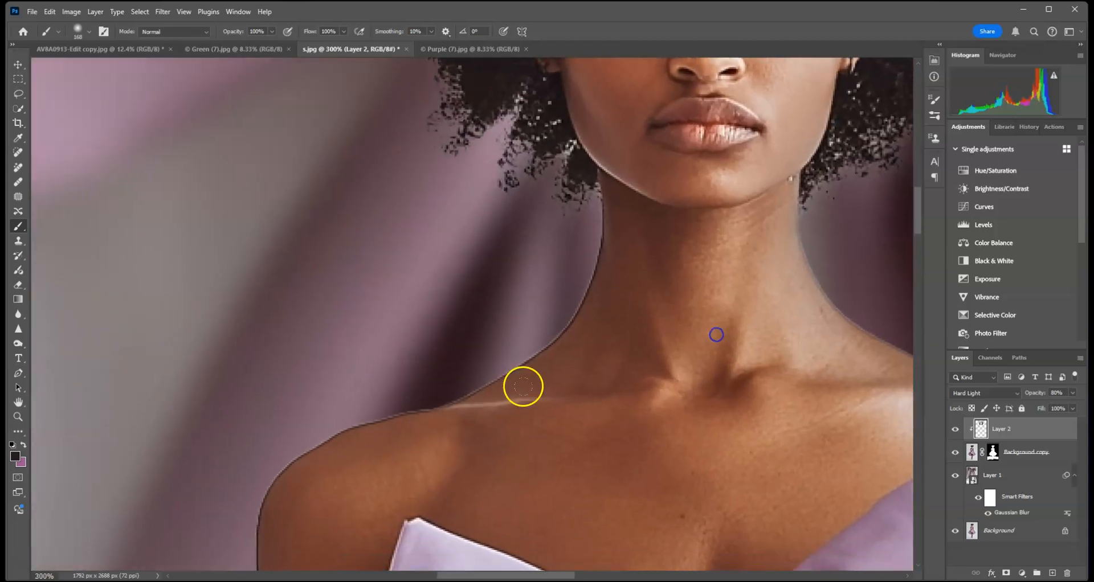
click(991, 454)
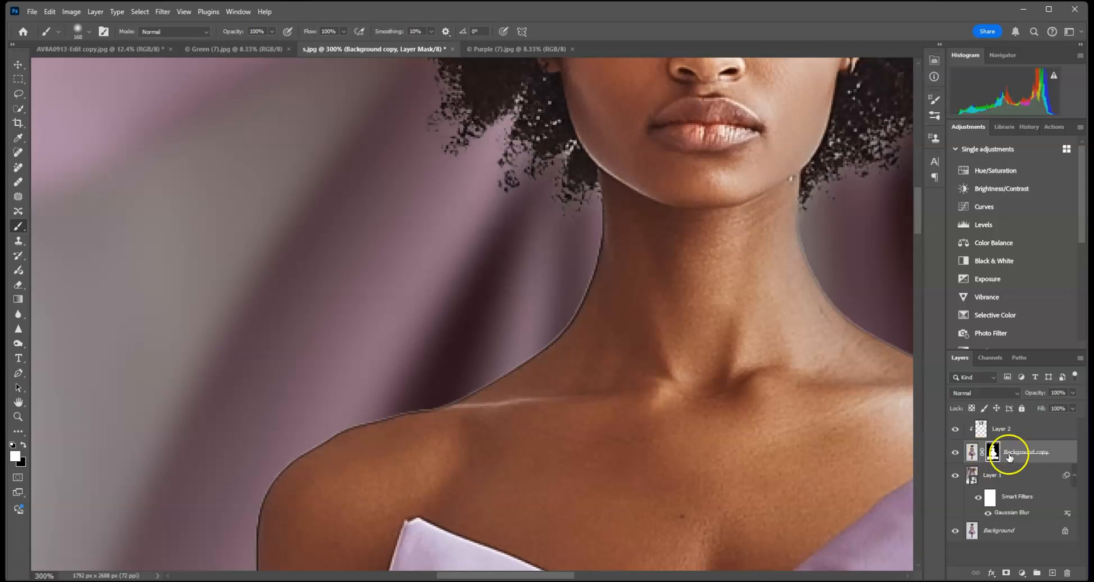
click(89, 33)
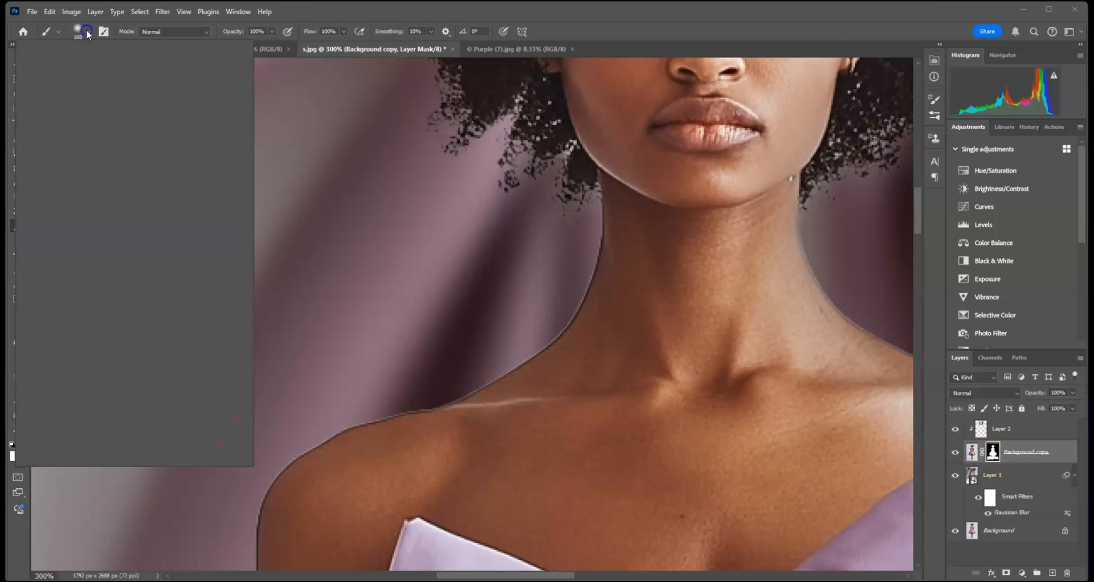
drag(75, 64, 73, 64)
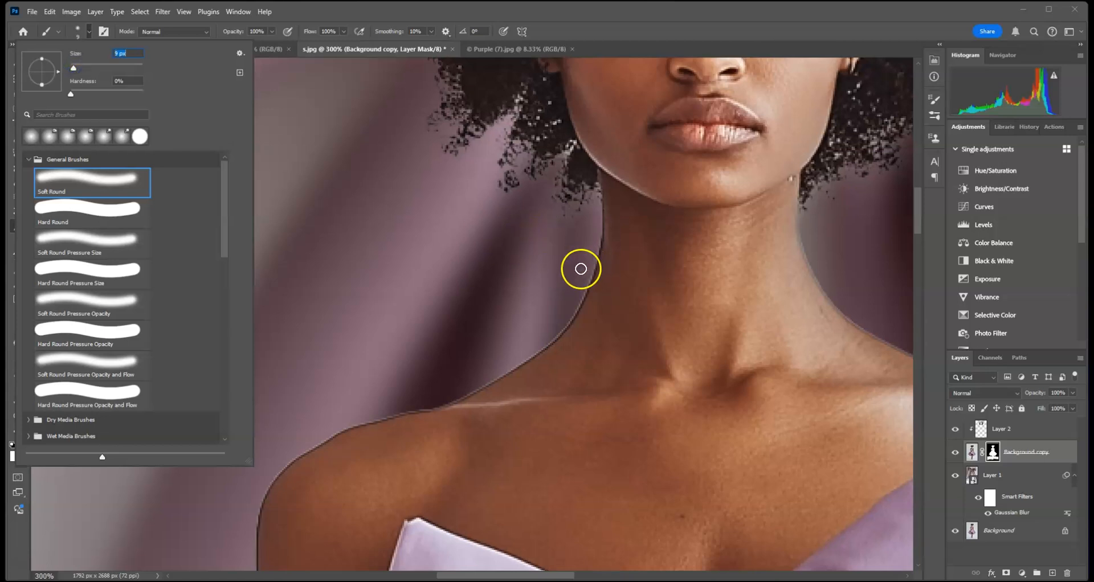
text(7)
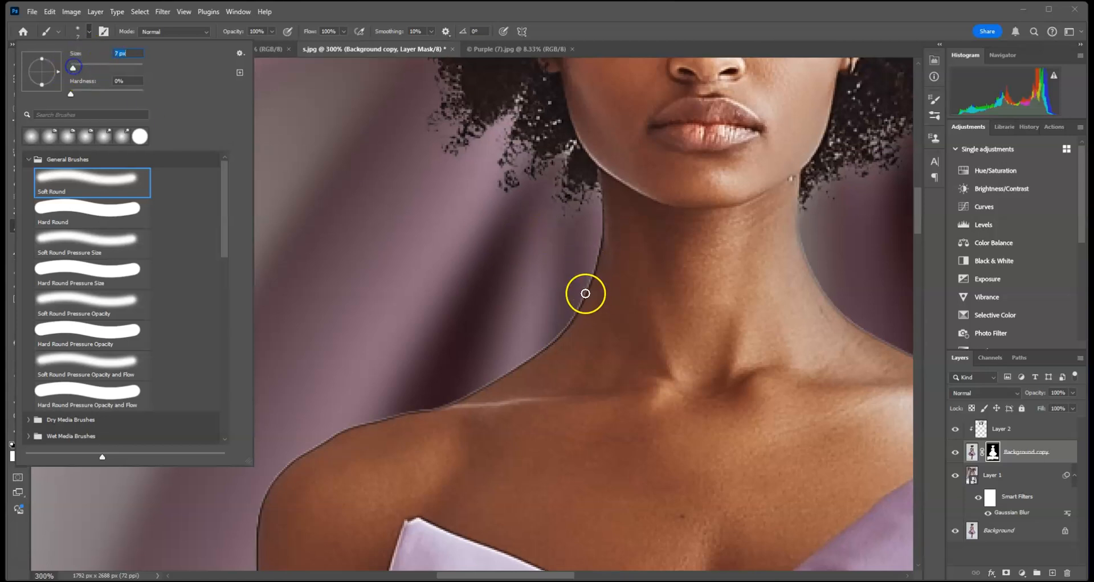
key(Return)
key(x)
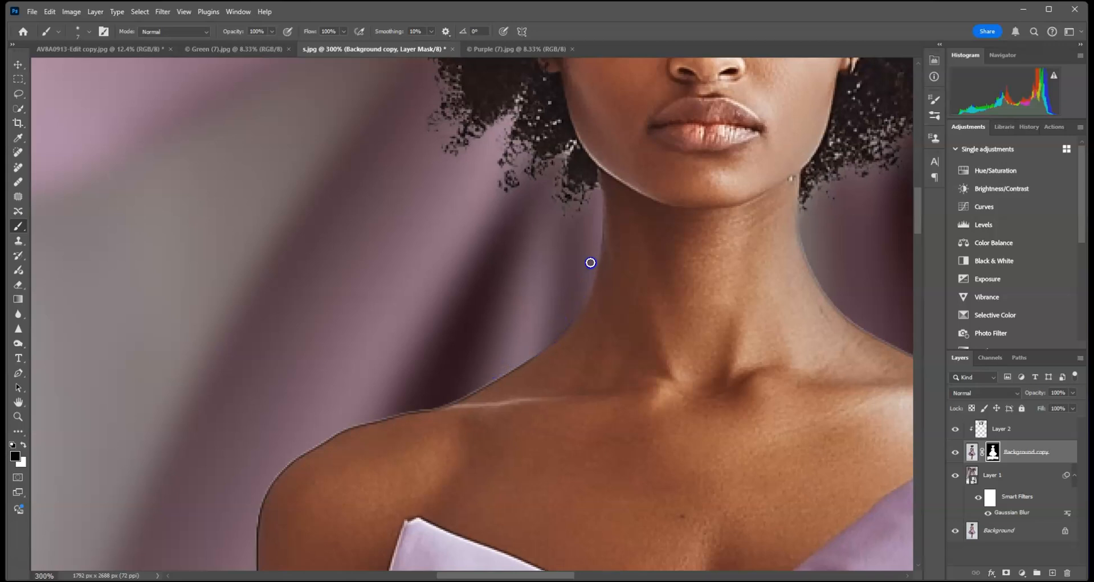
Soften the model's shoulder and outer arm edges on the Background copy image with the Blur tool
click(966, 453)
click(18, 314)
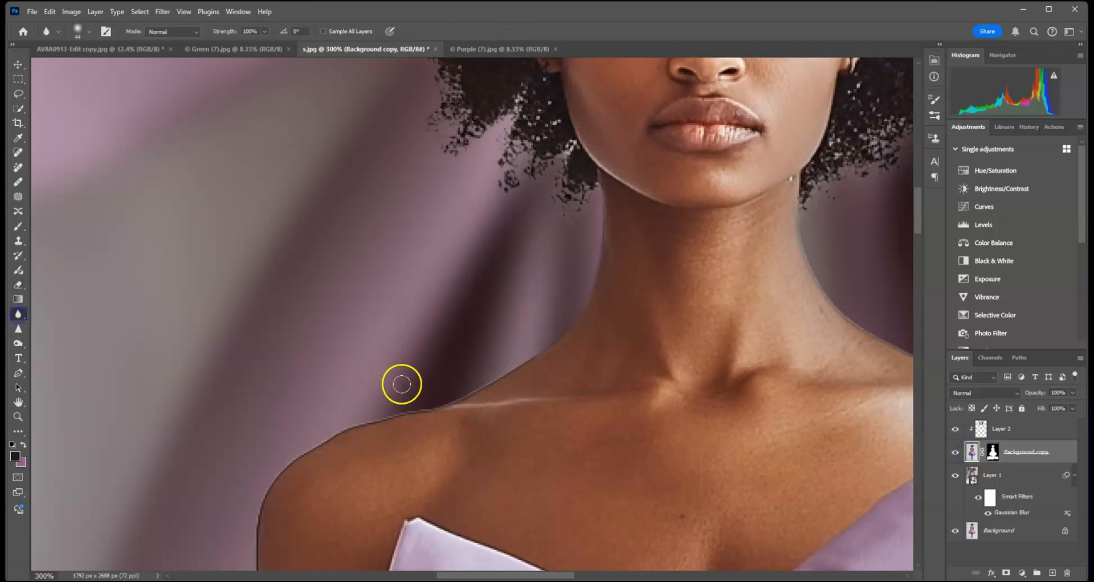
mouse_move(436, 388)
mouse_down()
mouse_move(515, 329)
mouse_move(442, 384)
mouse_move(344, 407)
mouse_up()
mouse_move(414, 409)
mouse_down()
mouse_move(481, 362)
mouse_move(529, 240)
mouse_move(329, 457)
mouse_up()
drag(233, 444, 405, 283)
mouse_move(467, 319)
mouse_down()
mouse_move(464, 412)
mouse_move(483, 507)
mouse_up()
mouse_move(478, 543)
mouse_down()
mouse_move(444, 293)
mouse_move(456, 310)
mouse_move(463, 493)
mouse_move(454, 313)
mouse_move(404, 160)
mouse_up()
drag(492, 205, 498, 416)
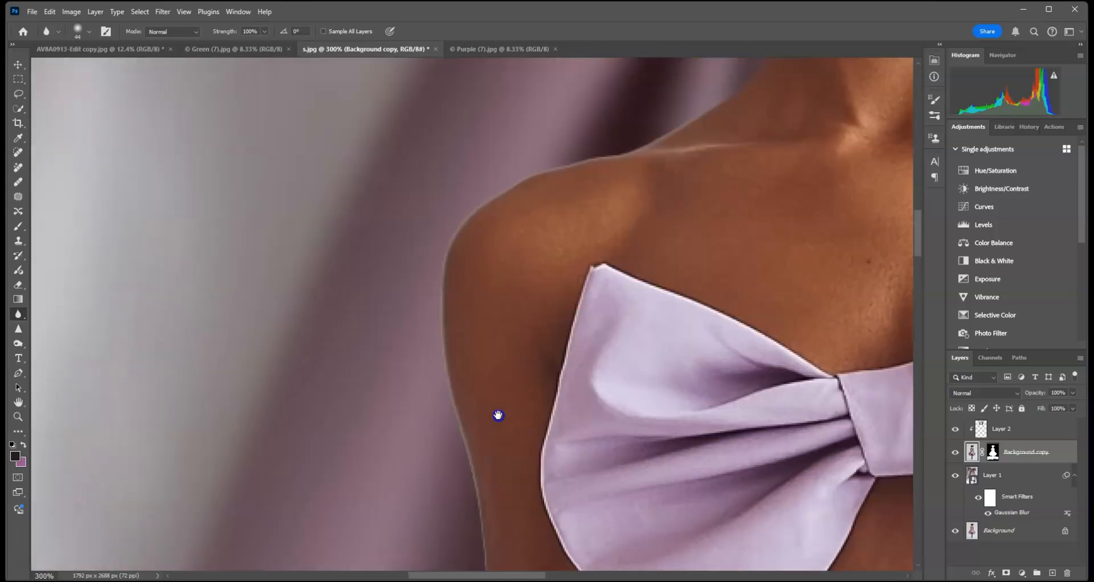
drag(470, 487, 448, 170)
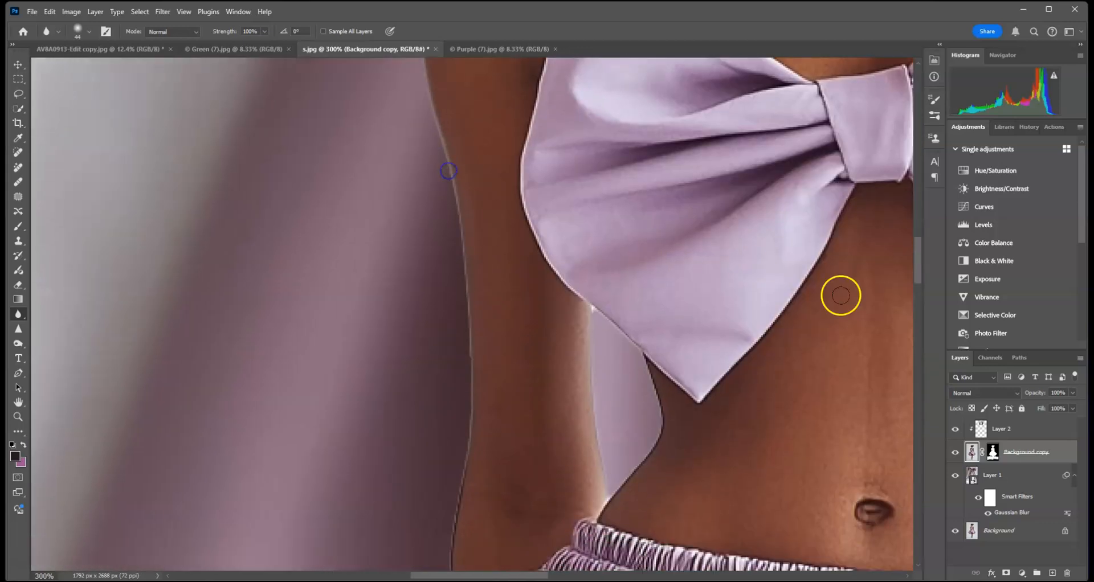
Paint the Background copy mask black along the outer arm and shoulder edge, and set white as the painting colour for corrections
drag(701, 501, 733, 357)
click(1001, 450)
click(19, 227)
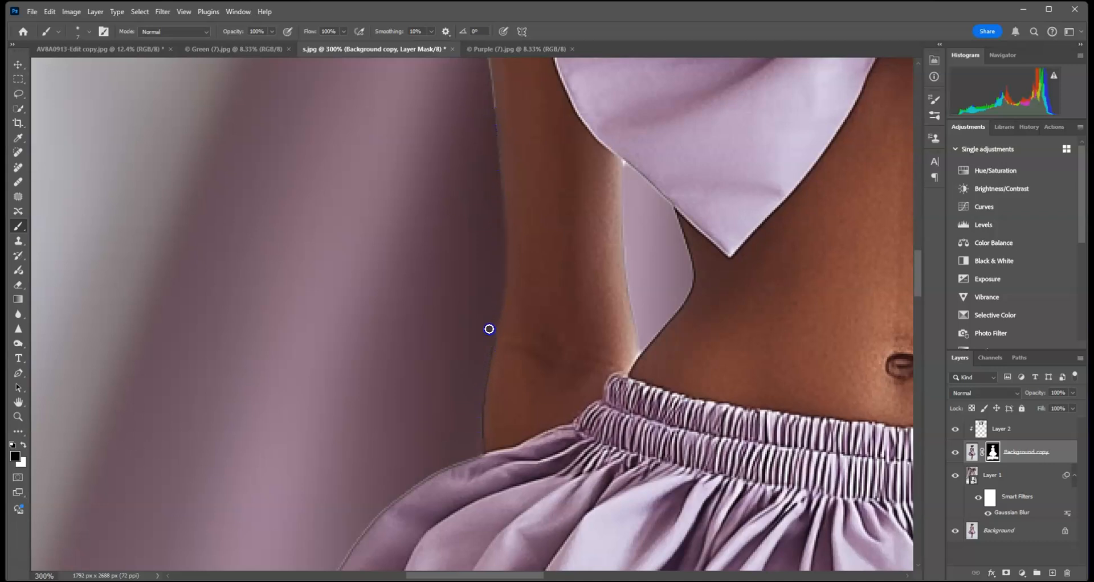
scroll(489, 329, up, 5)
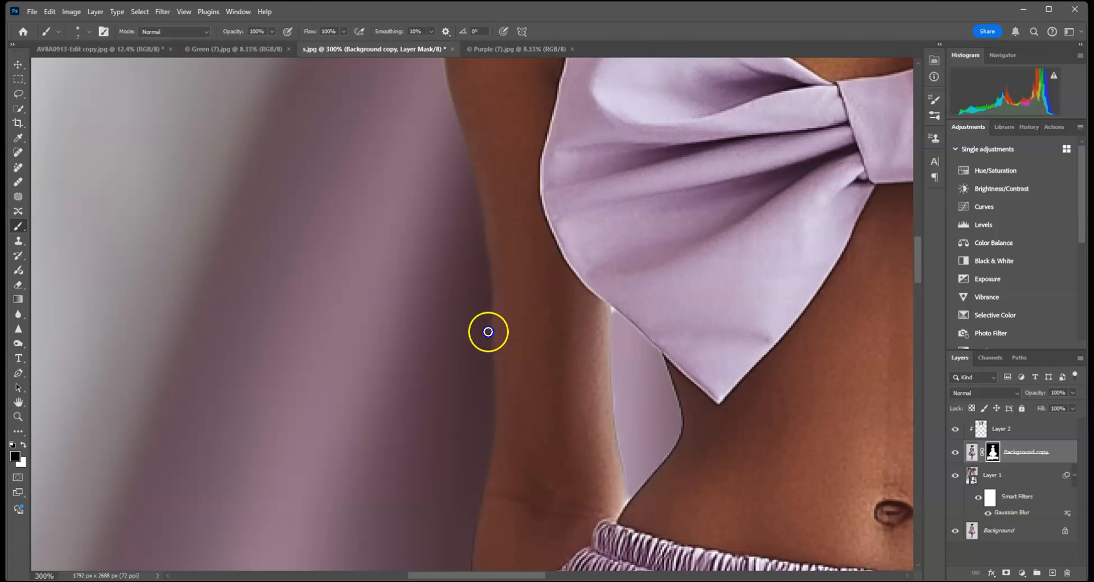
scroll(417, 467, up, 6)
click(430, 155)
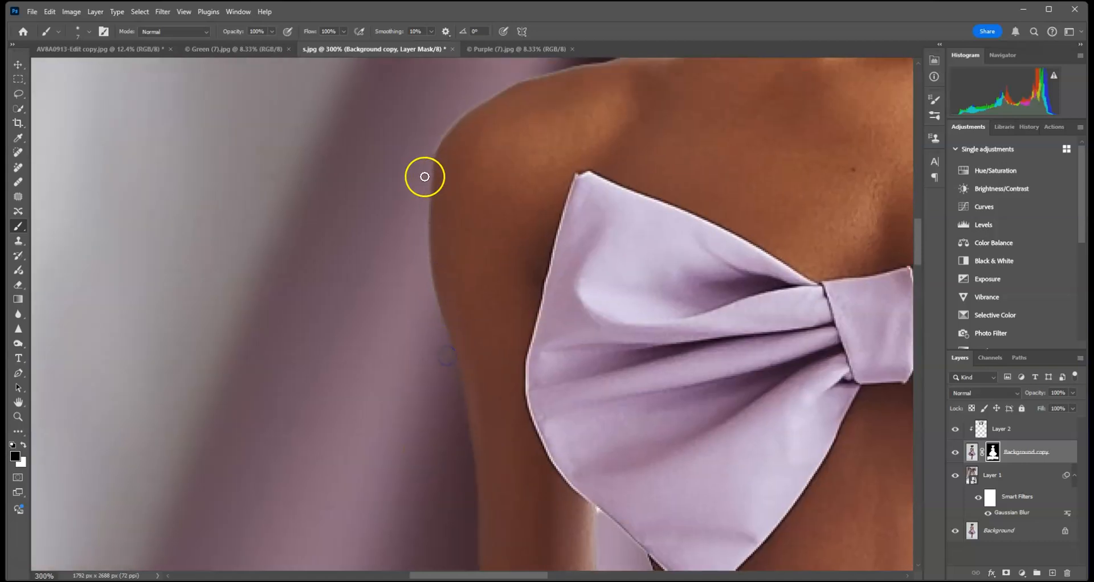
click(435, 145)
key(x)
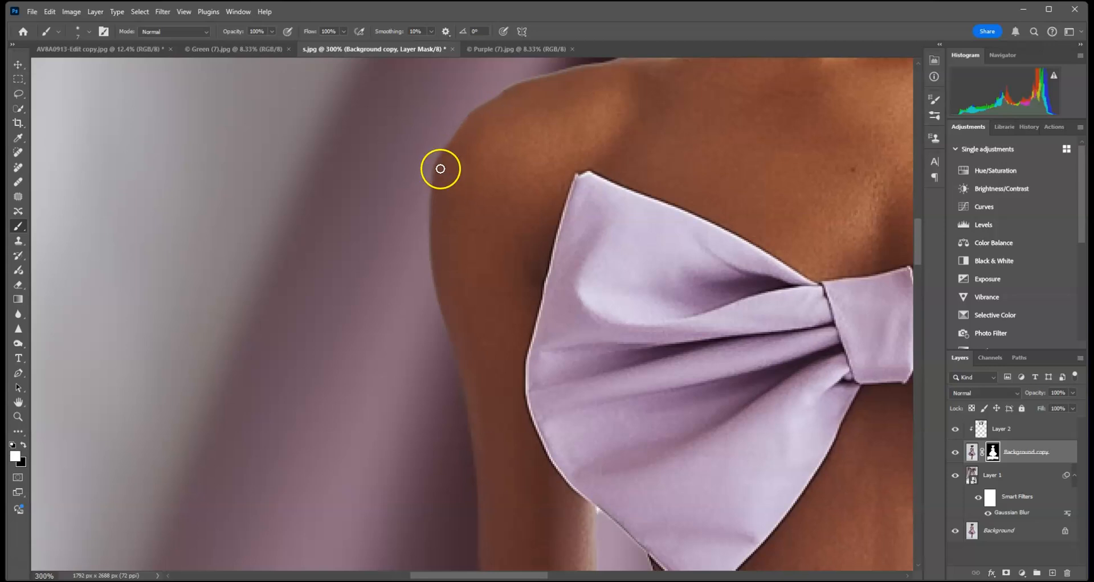
drag(579, 154, 556, 193)
Compare the whole composite with the blurred backdrop on Layer 1 hidden and shown
key(ctrl+0)
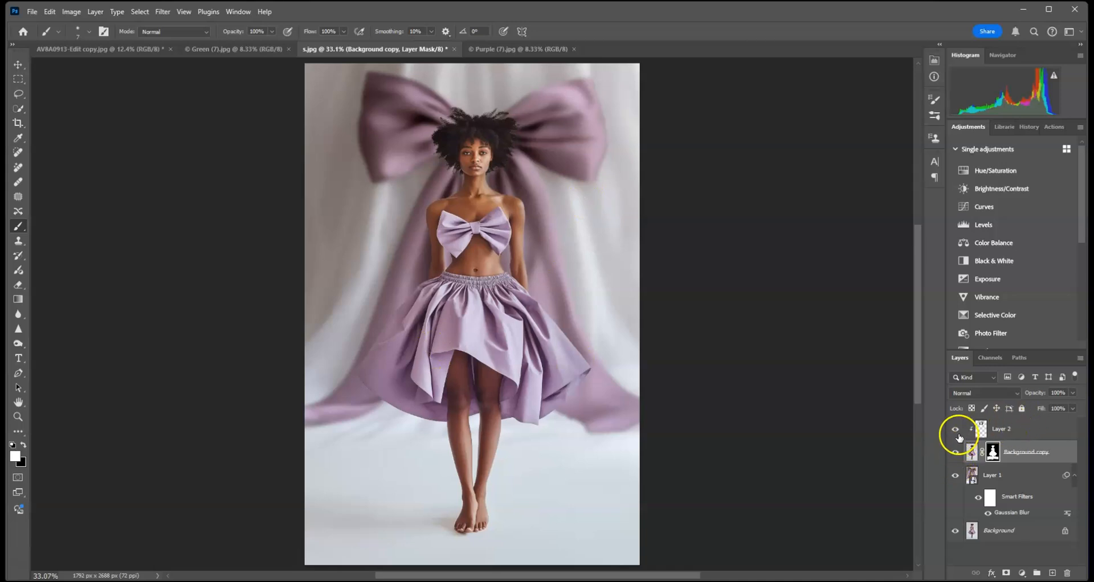
click(955, 477)
click(954, 478)
click(954, 479)
click(954, 478)
click(954, 479)
click(954, 479)
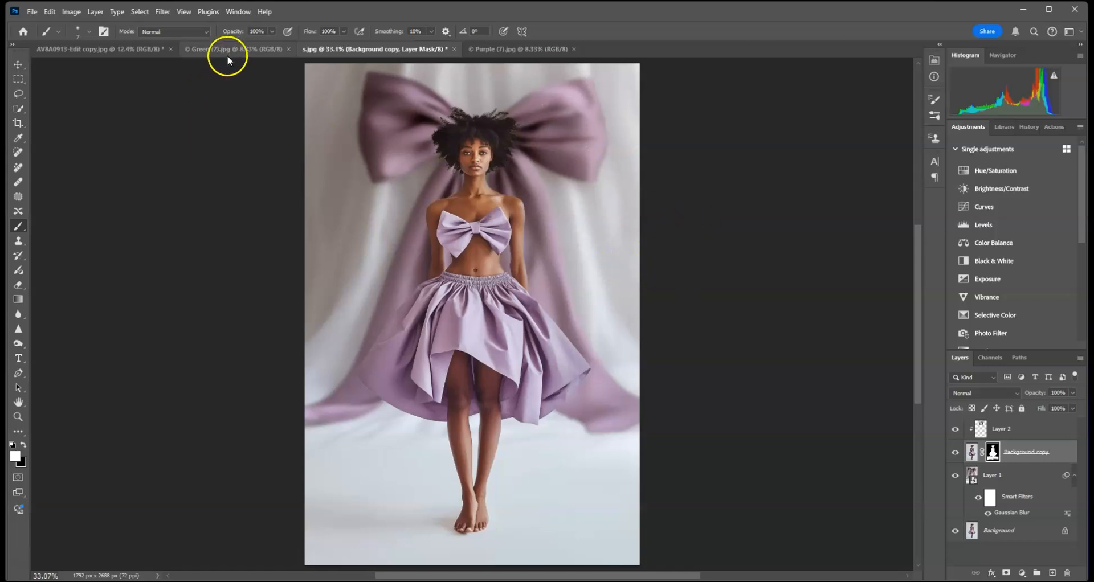
Switch to AV8A0913-Edit copy.jpg and revert its history to the last Brush Tool state before the first Flatten Image
click(135, 50)
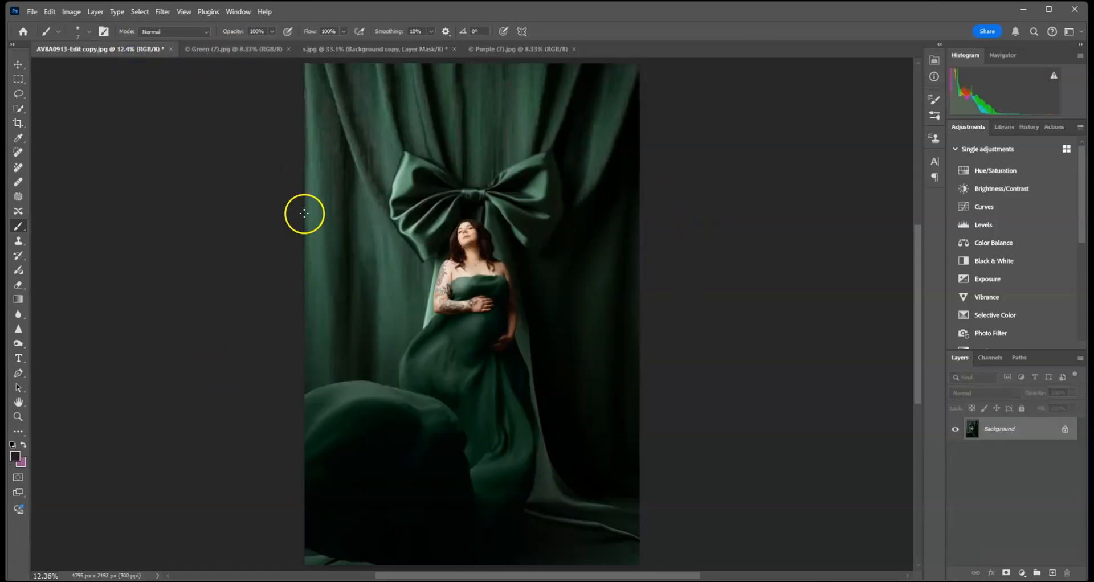
click(409, 49)
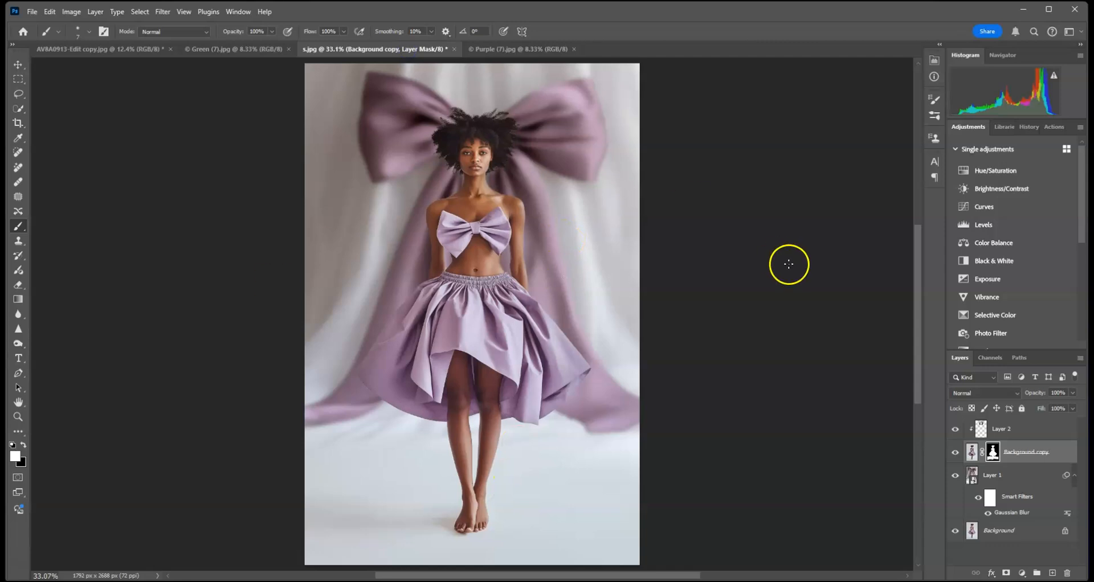
click(126, 51)
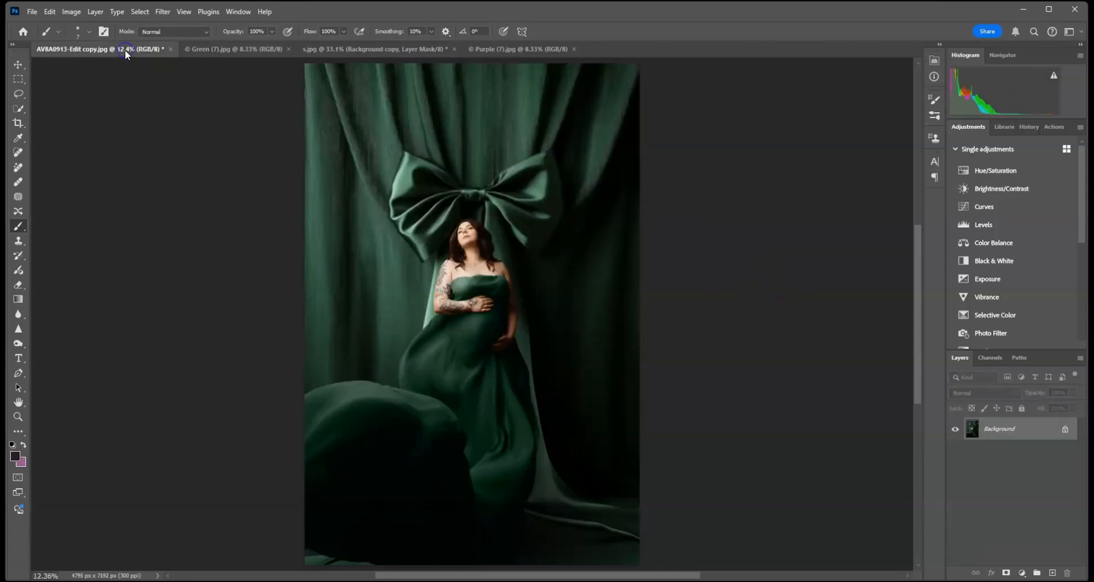
click(1024, 127)
scroll(994, 285, up, 10)
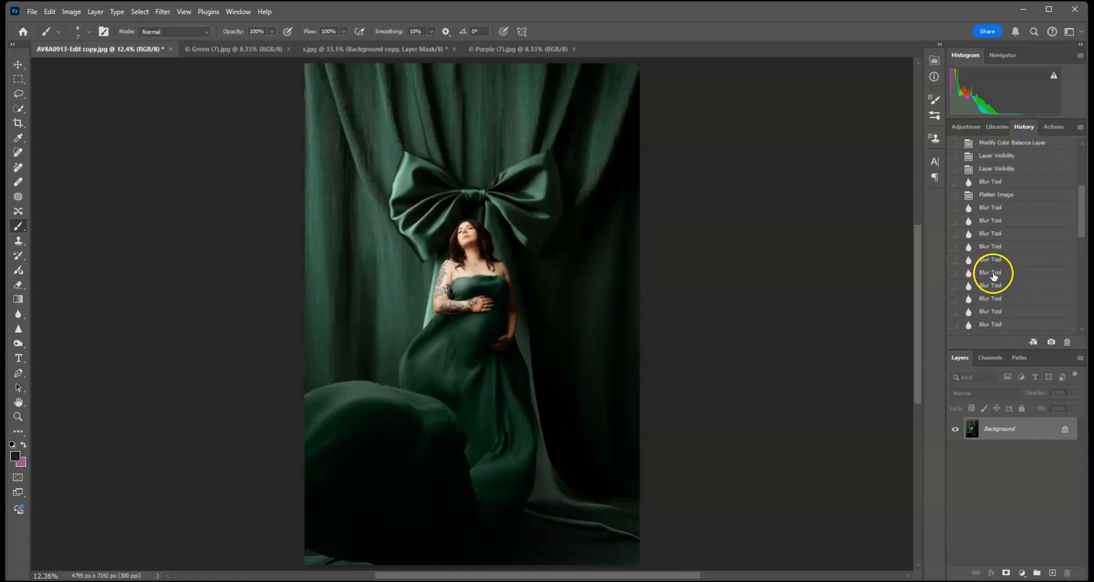
click(1001, 266)
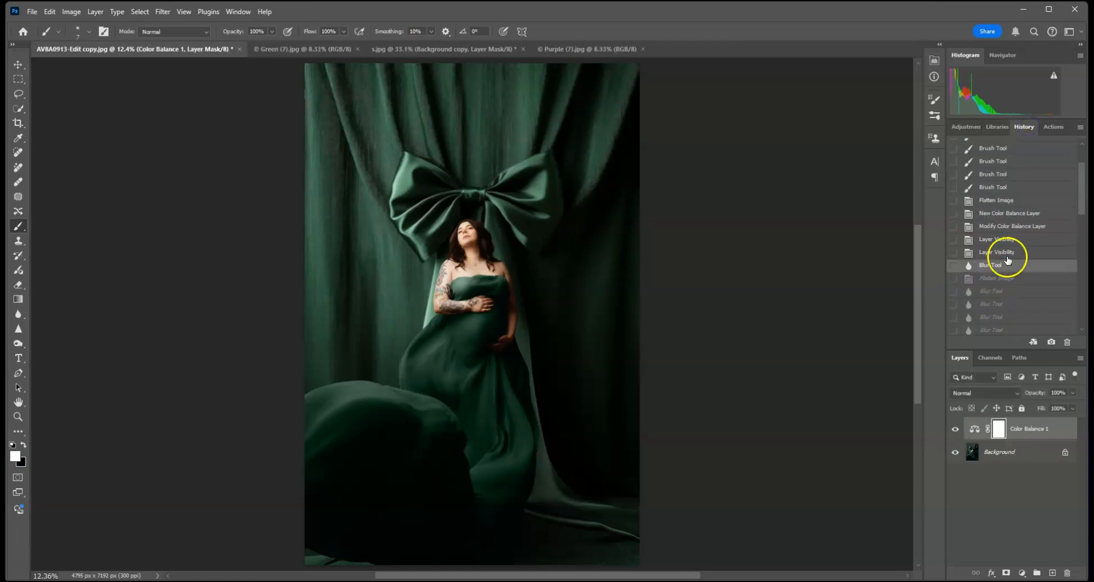
click(1008, 253)
click(1013, 240)
click(1018, 227)
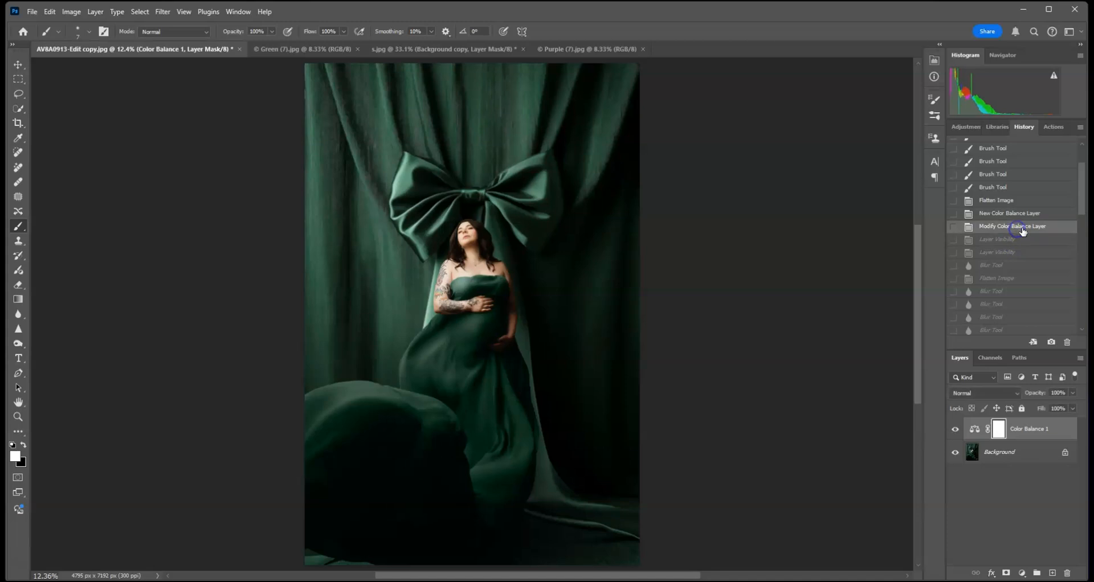
scroll(1022, 232, up, 2)
click(1013, 246)
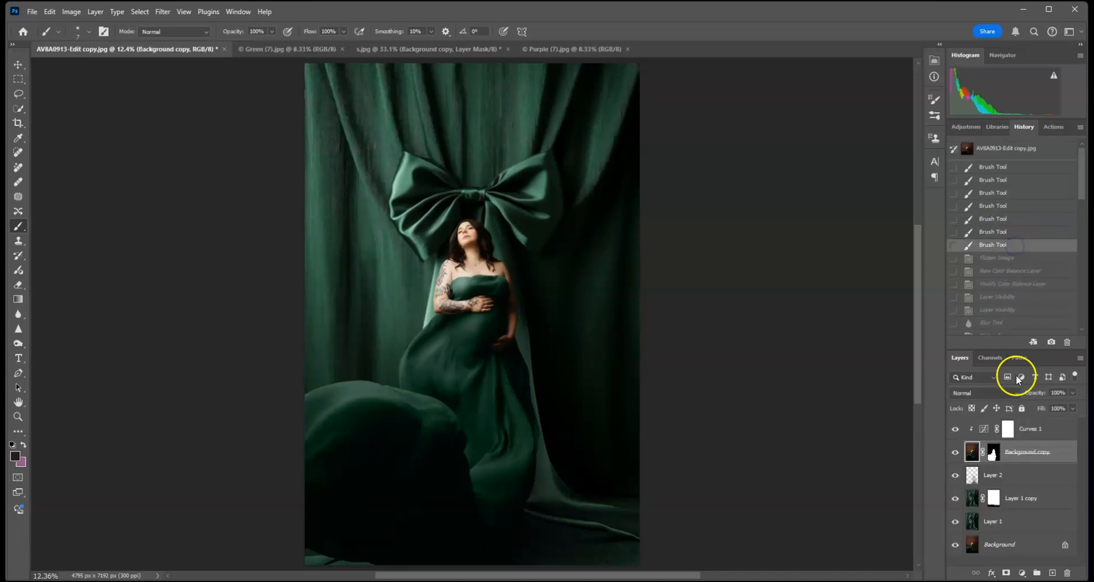
click(1016, 499)
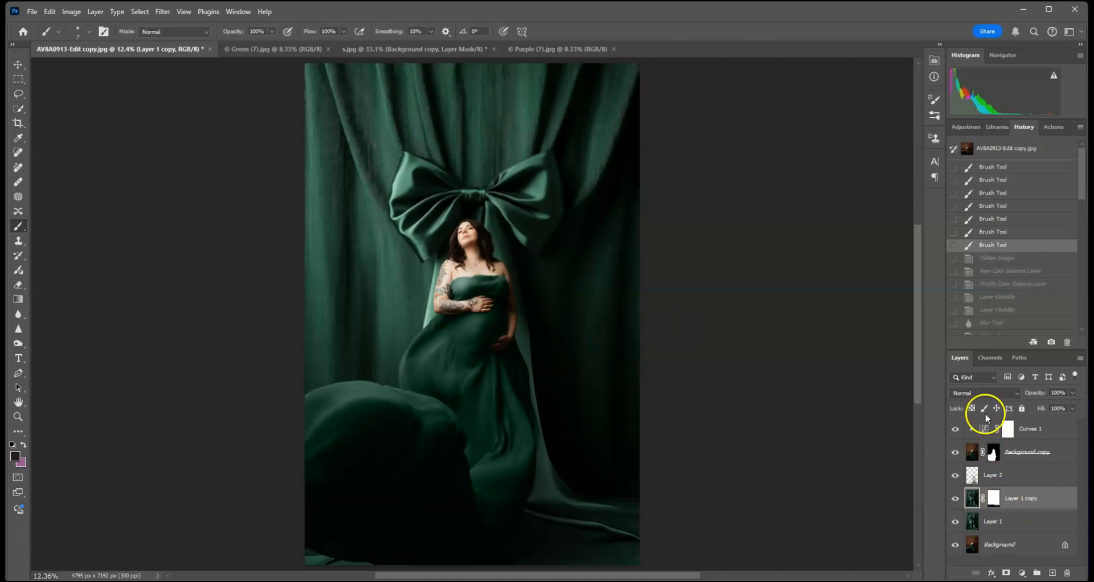
click(984, 393)
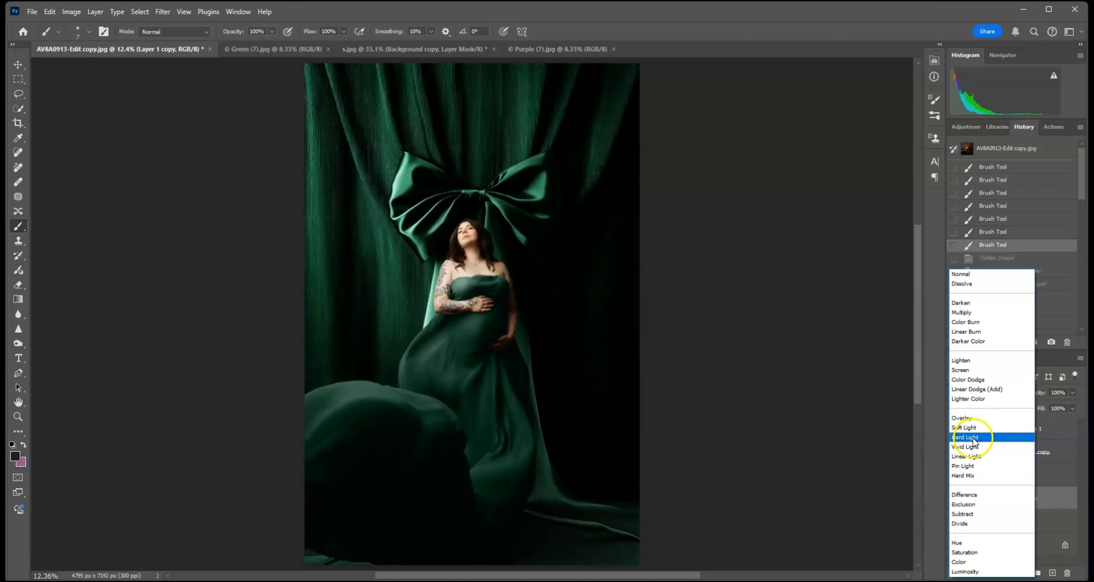
click(845, 375)
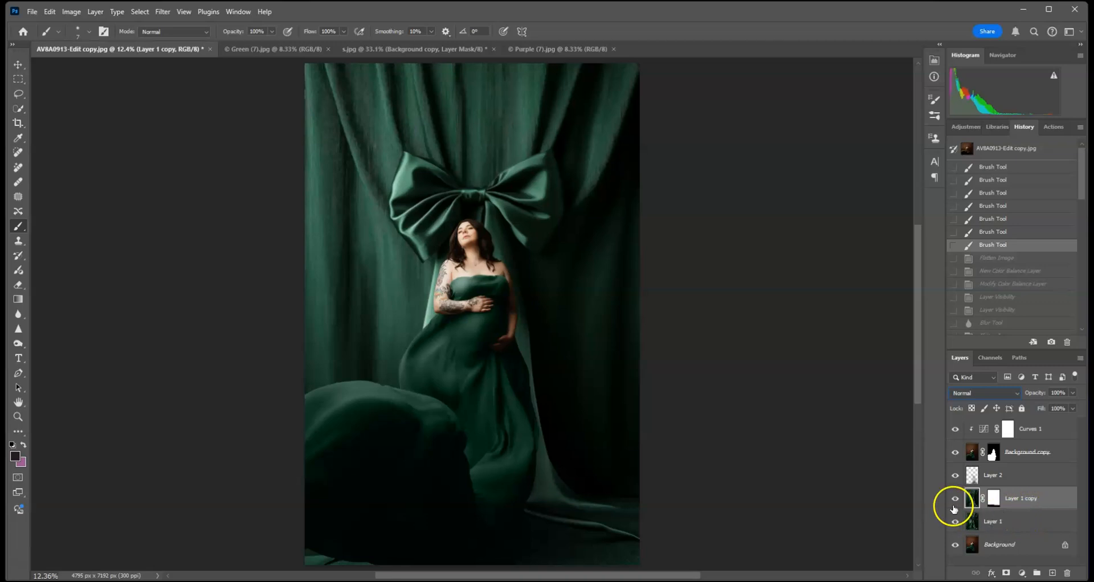
Merge the backdrop layers Layer 1 copy and Layer 1 into one layer
shift+click(1047, 527)
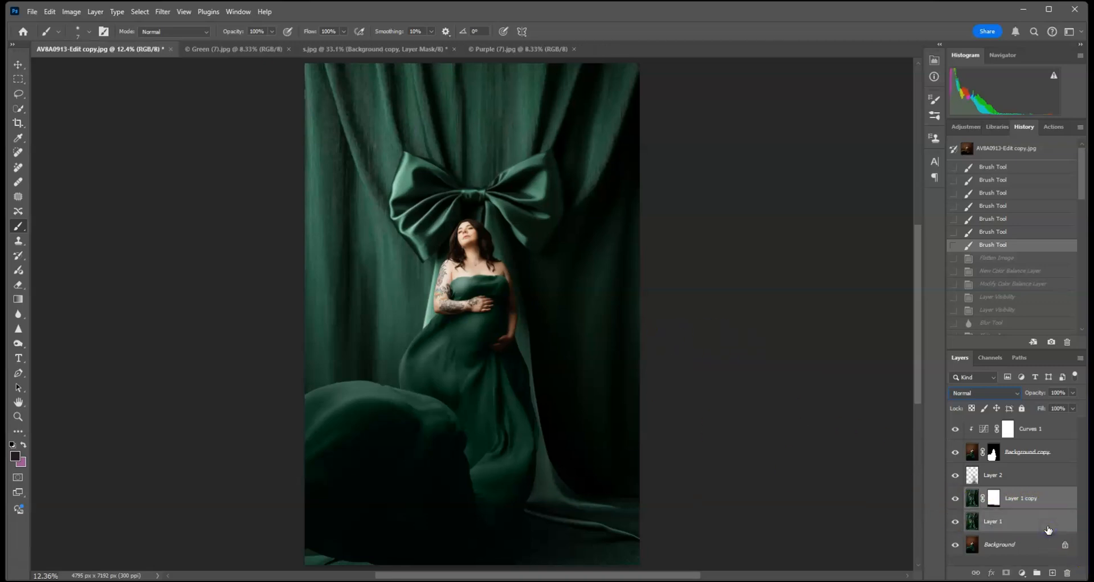
right_click(1049, 529)
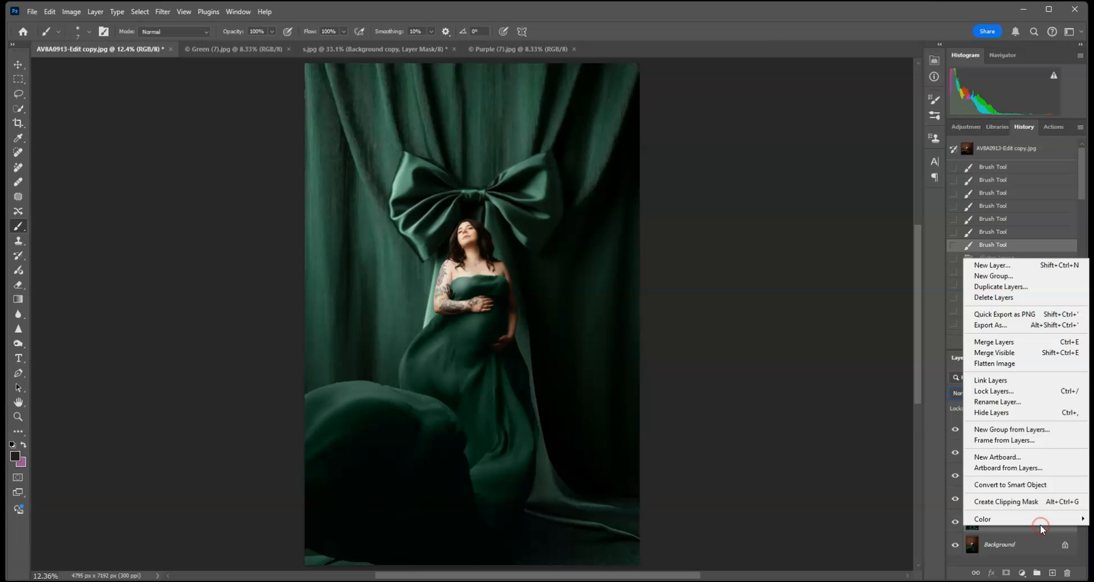
click(1041, 342)
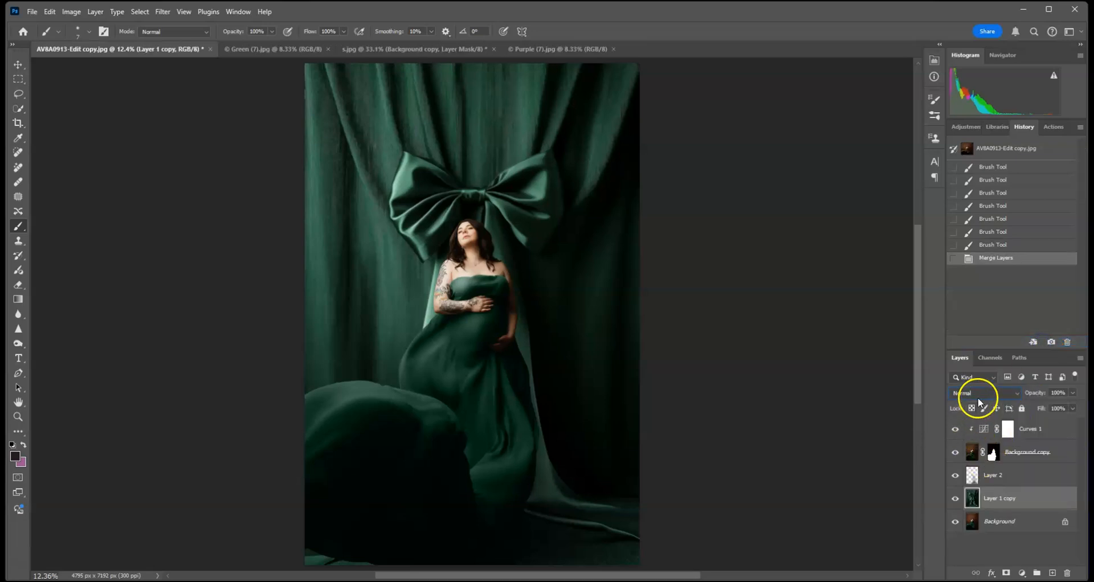
Try the Soft Light blend mode on the merged backdrop layer, compare it hidden and shown, and restore Normal
click(978, 393)
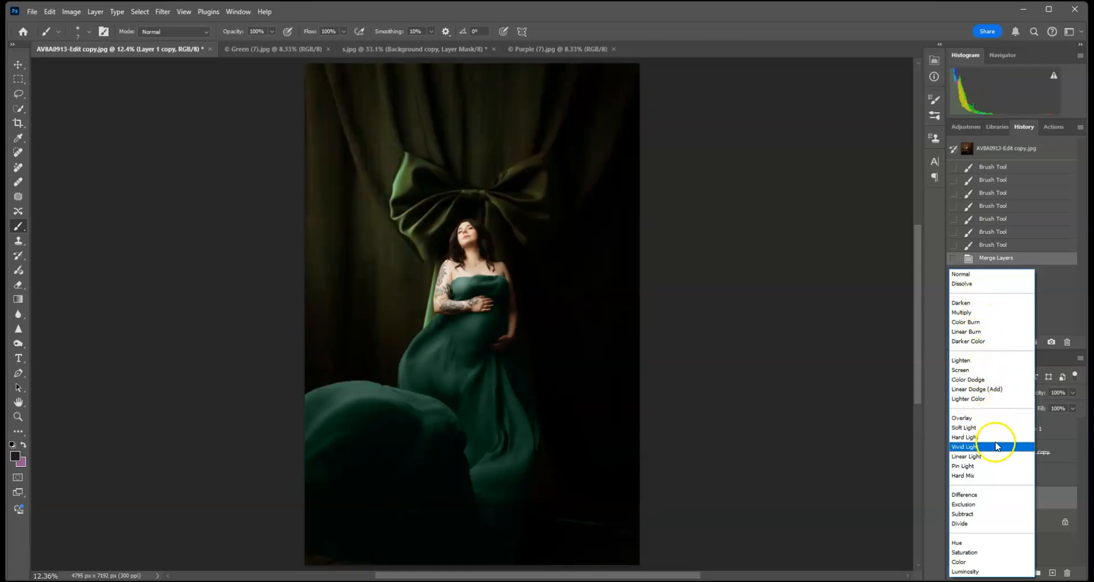
click(1004, 428)
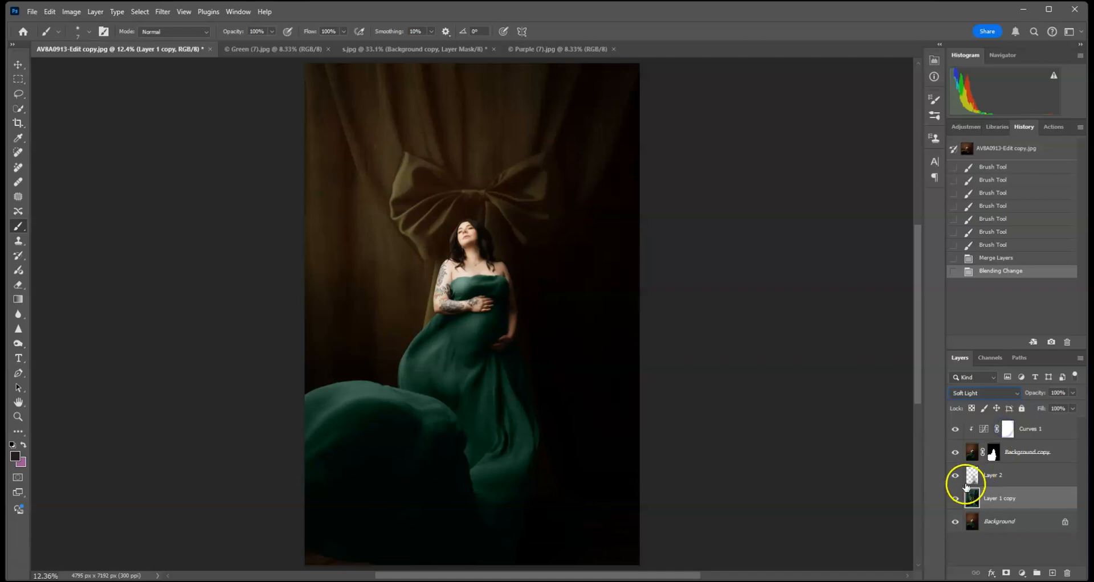
click(955, 498)
click(955, 498)
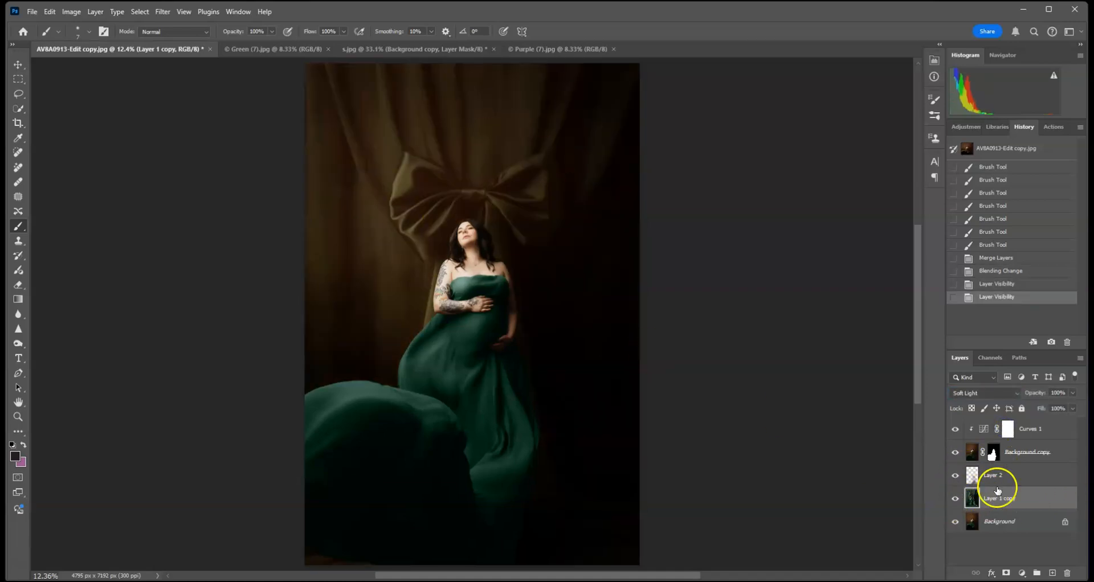
click(975, 393)
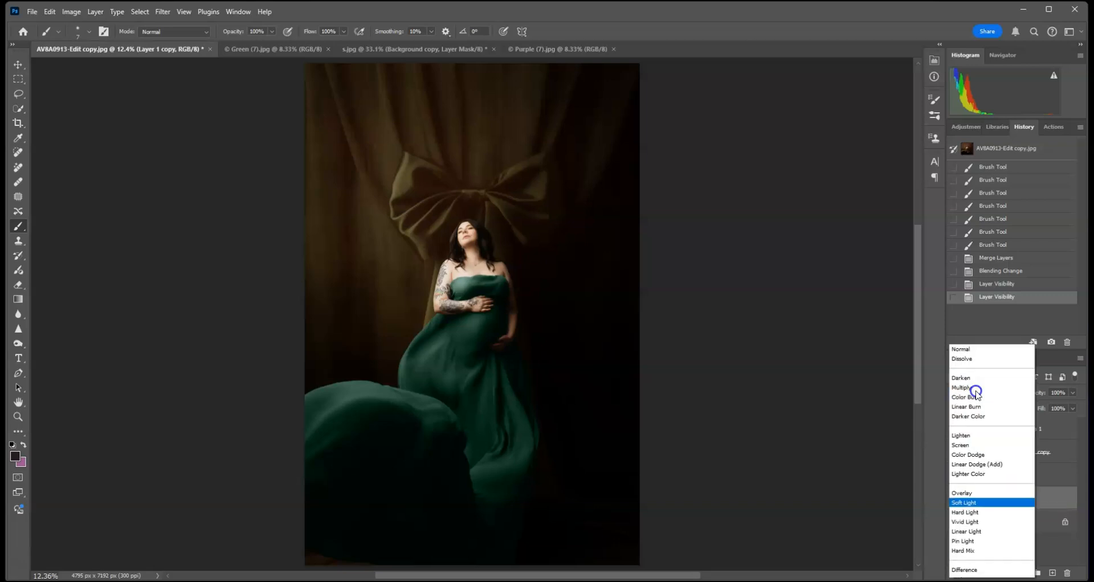
click(981, 274)
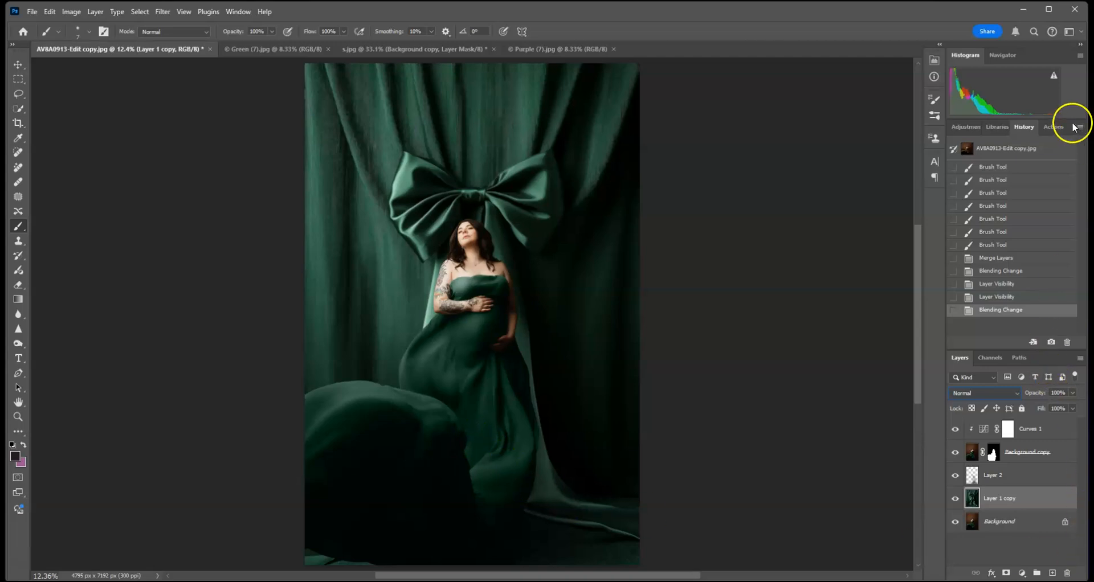
Try a Hue/Saturation adjustment clipped to the backdrop layer with Hue at +172, and delete it
click(969, 128)
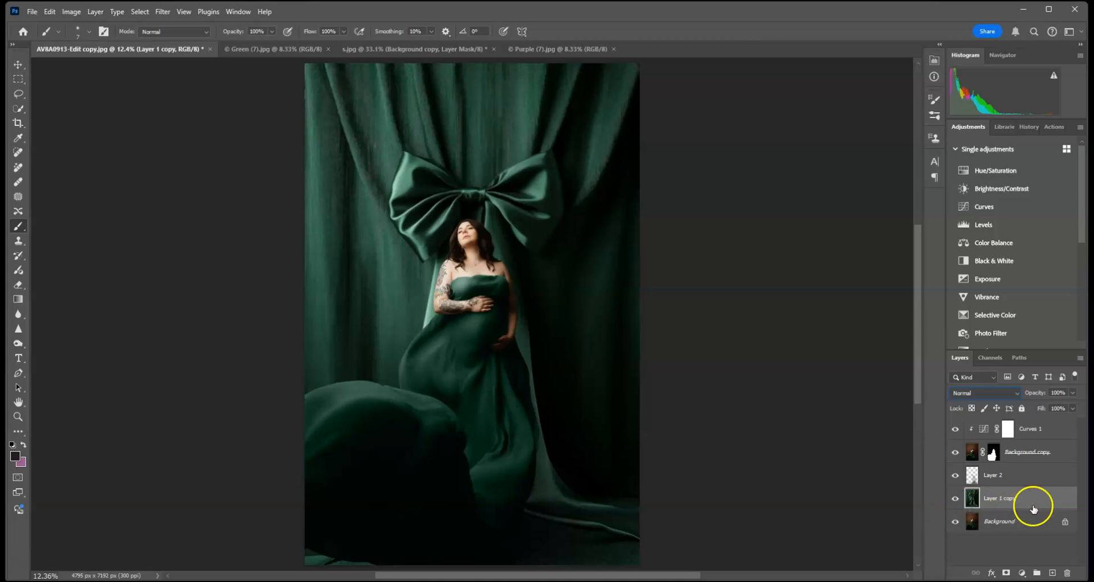
click(998, 176)
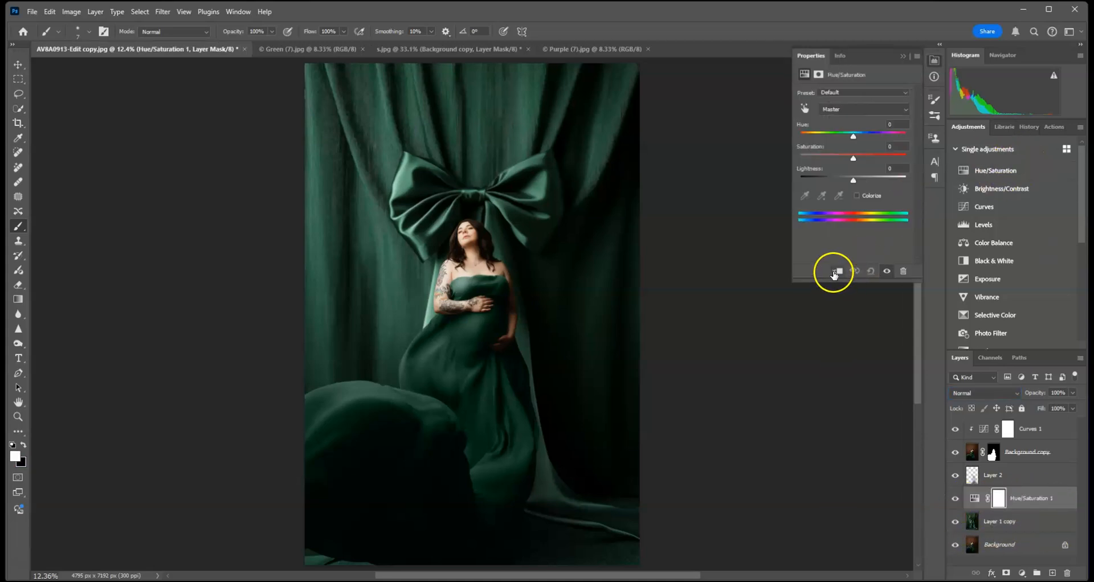
click(837, 272)
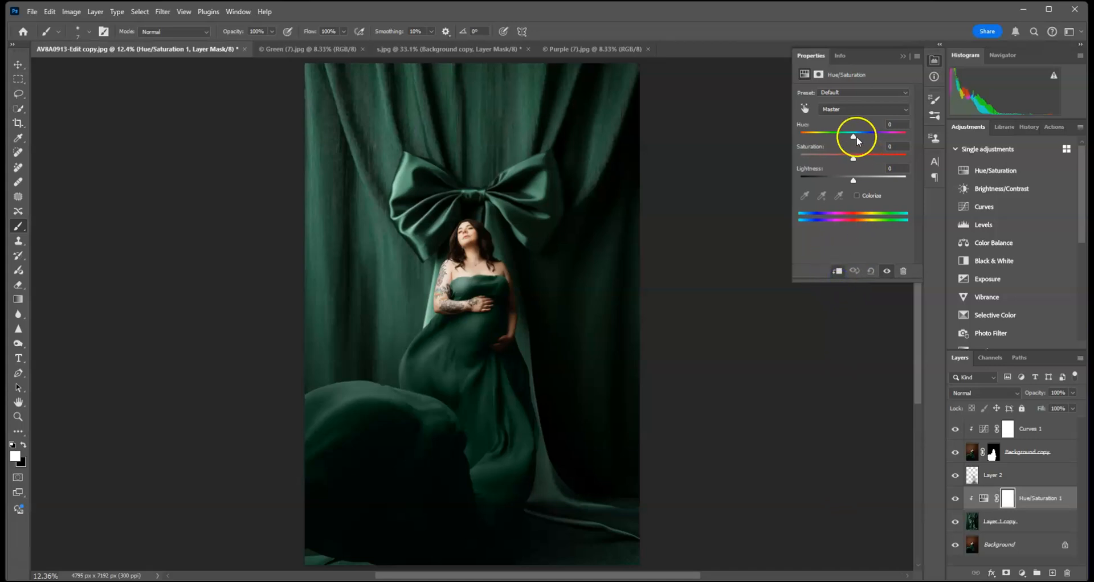
drag(877, 139, 906, 141)
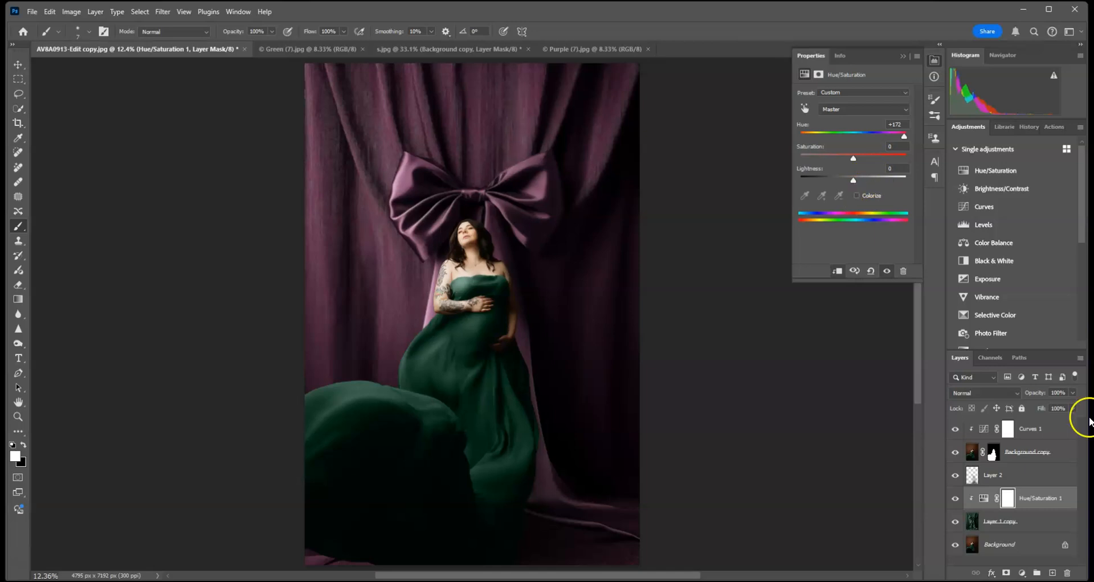
drag(1054, 500, 1071, 573)
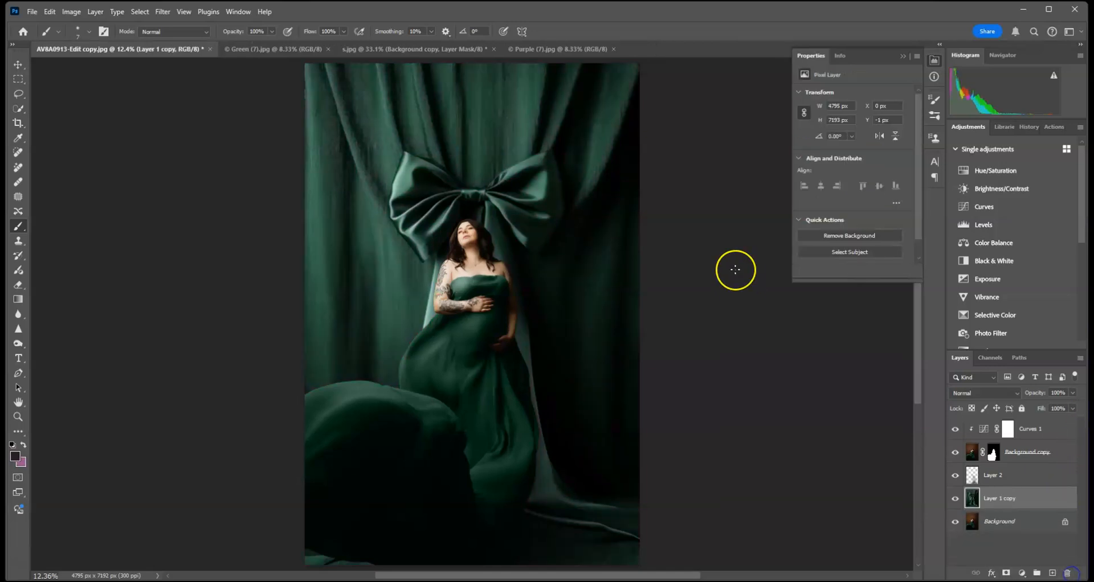